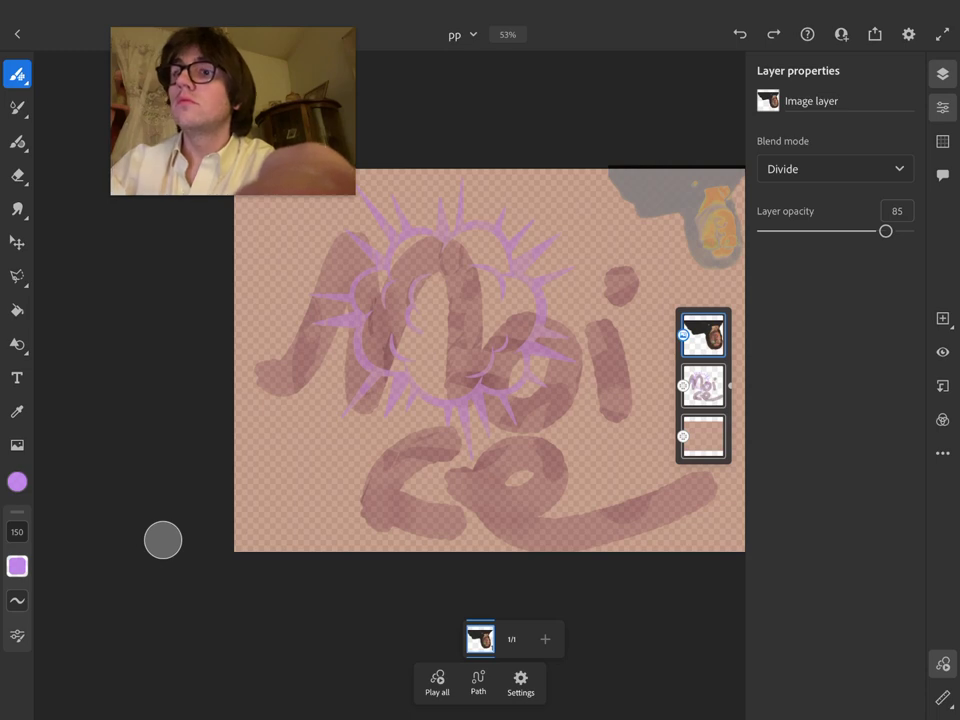
# Add a new empty pixel layer at the top of the layer stack
pyautogui.hotkey('ctrl', 'shift', 'n')
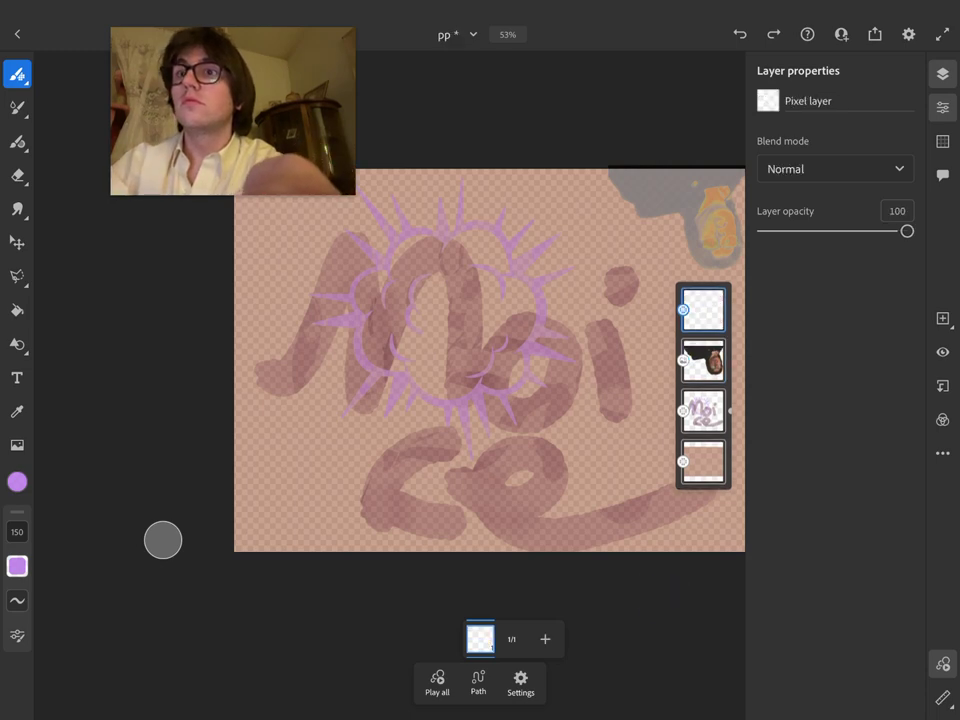
pyautogui.click(704, 309)
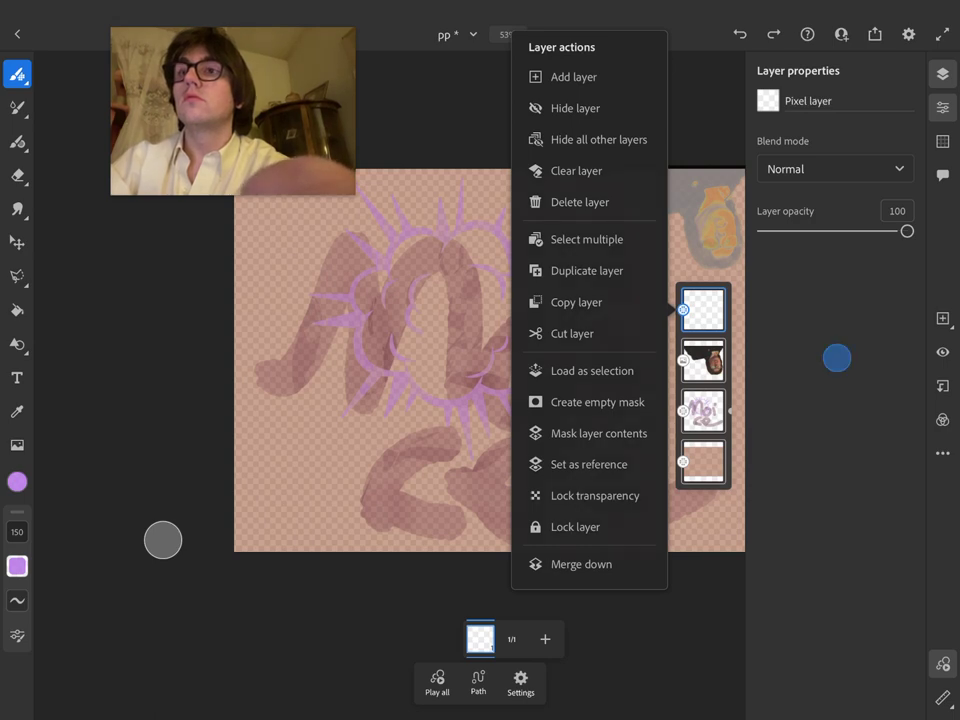
pyautogui.click(837, 357)
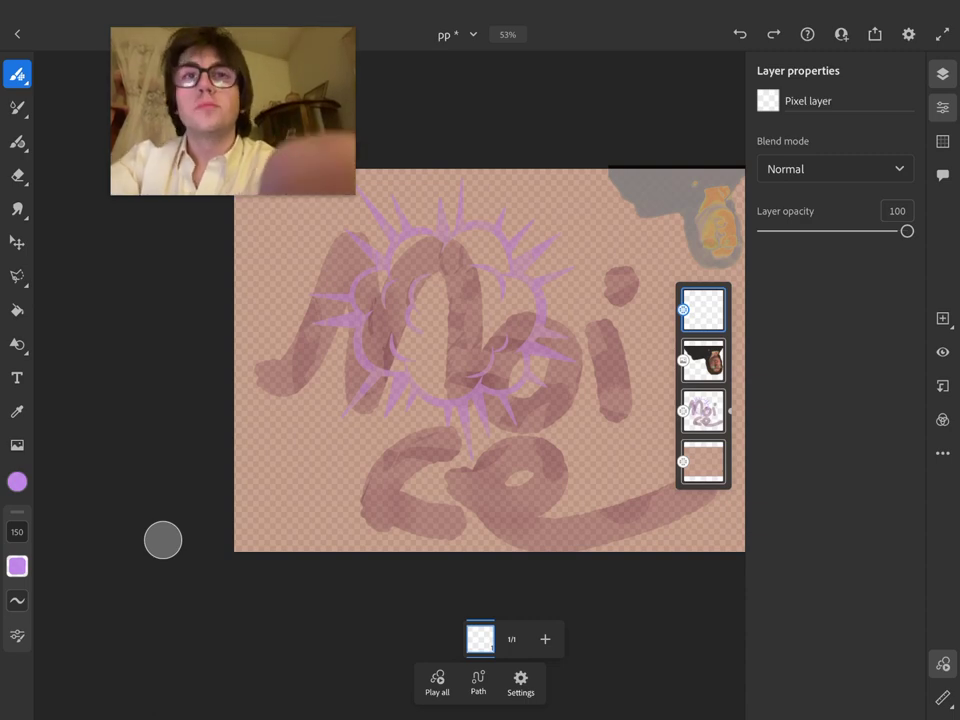
# Set the Smudge tool to the Charcoal > Charcoal pencil brush at 25 px
pyautogui.click(17, 210)
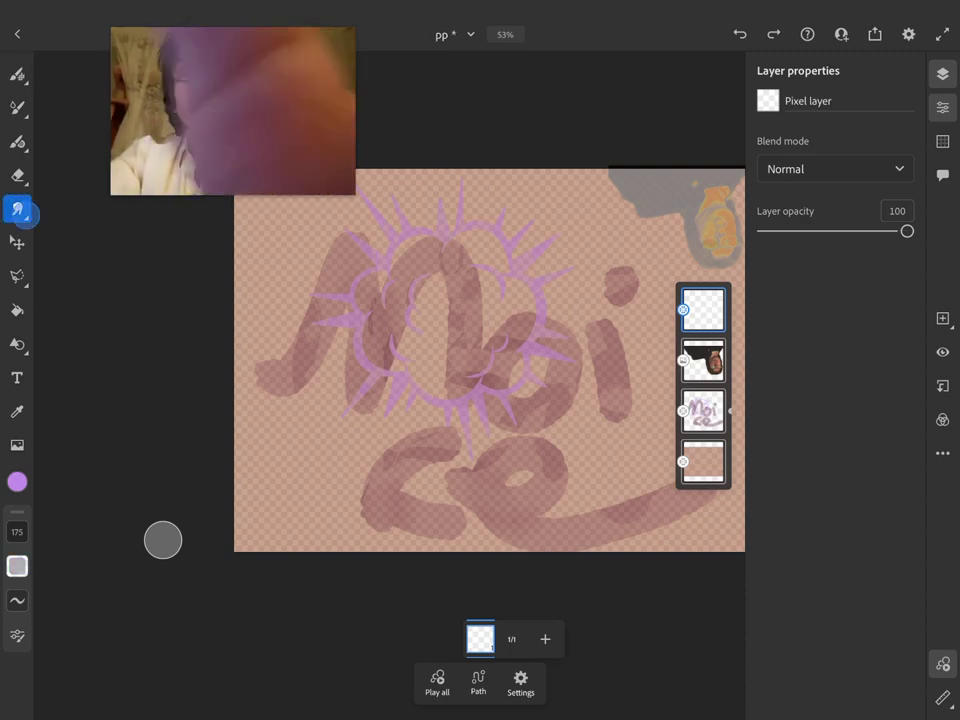
pyautogui.click(17, 210)
pyautogui.click(72, 242)
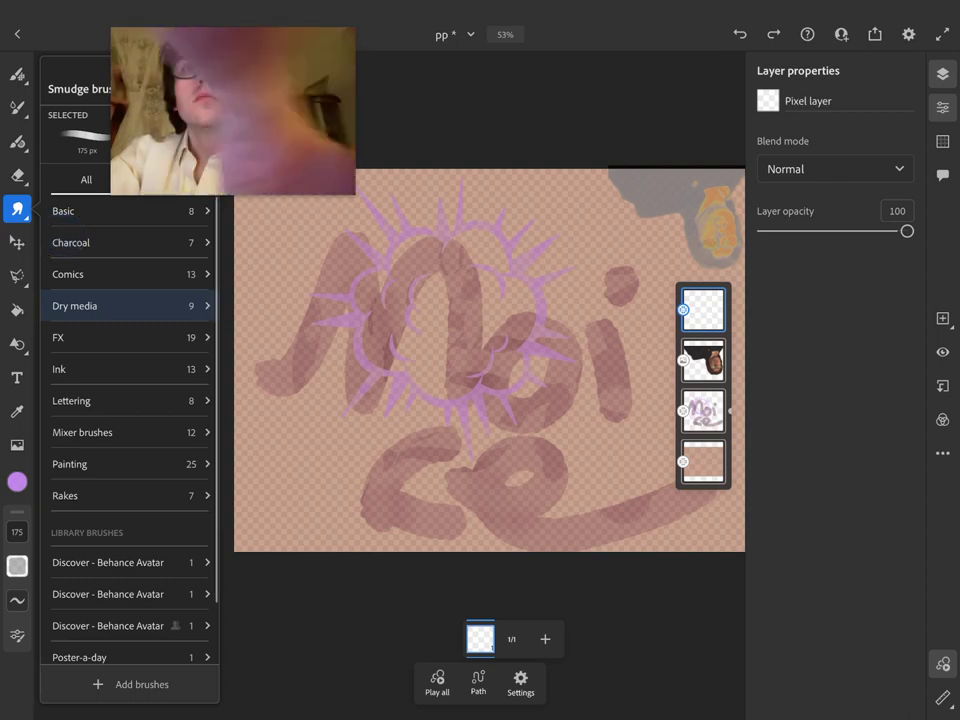
pyautogui.click(163, 538)
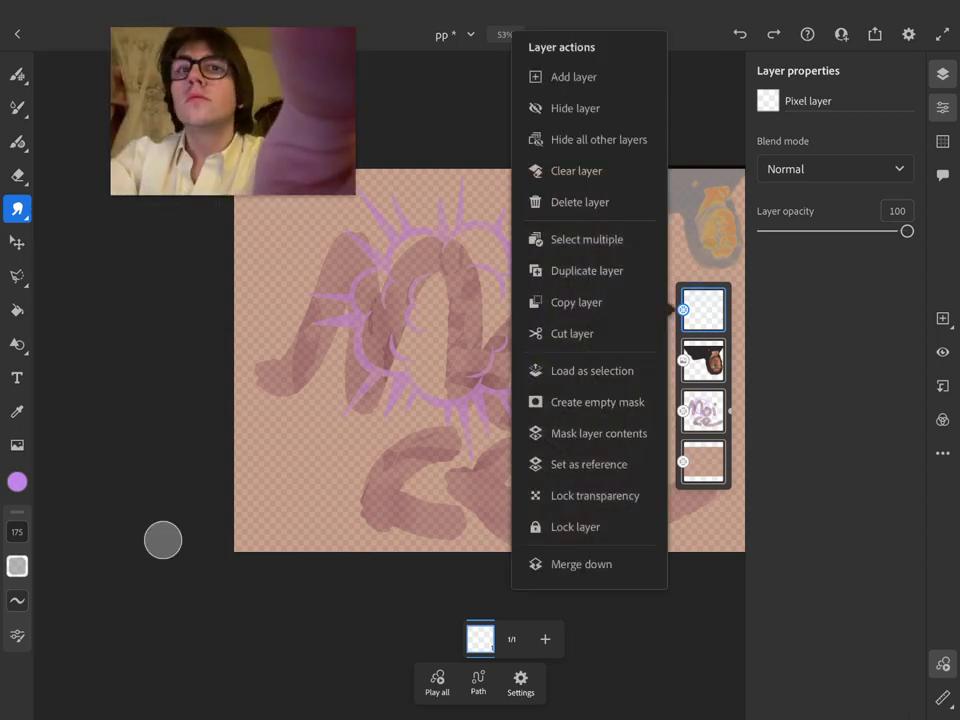
pyautogui.click(163, 540)
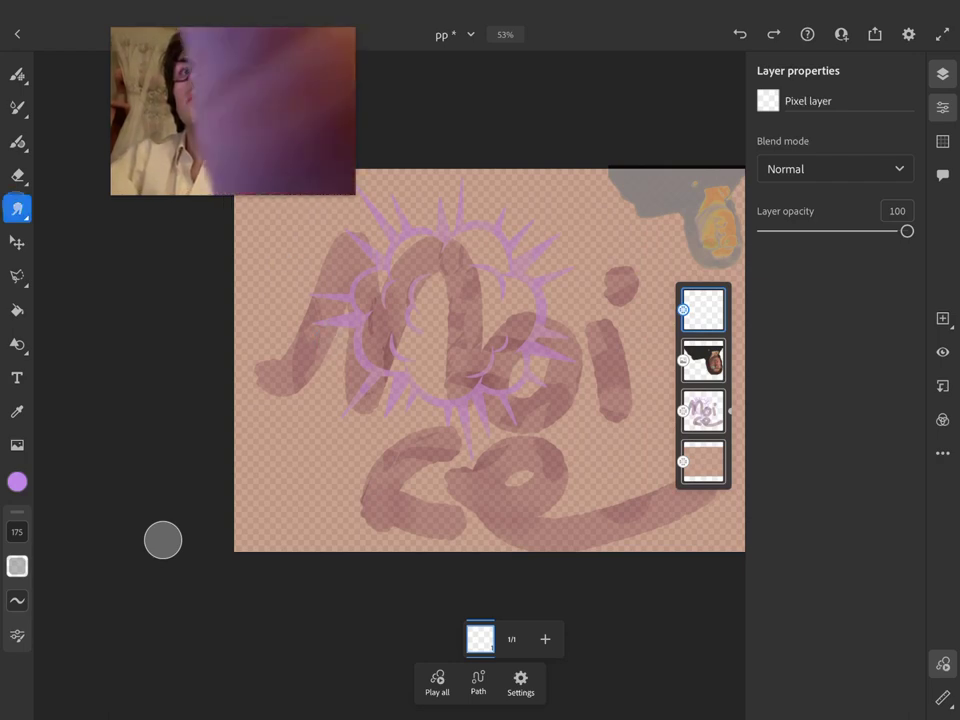
pyautogui.click(17, 208)
pyautogui.click(67, 232)
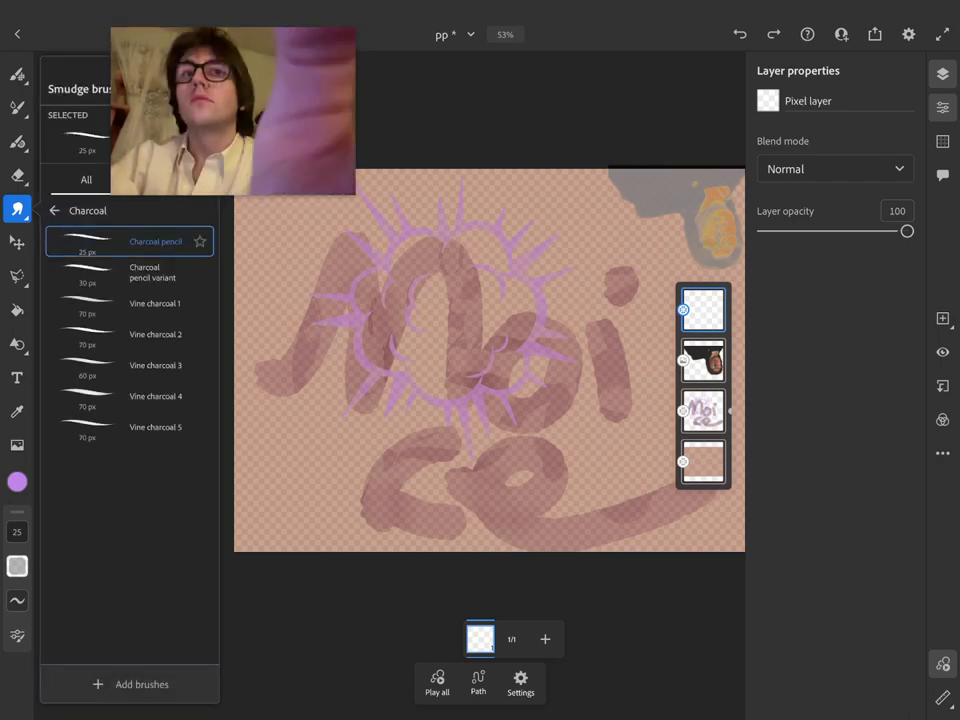
pyautogui.click(163, 540)
# Hide the empty top pixel layer and delete it
pyautogui.scroll(5, 490, 347)
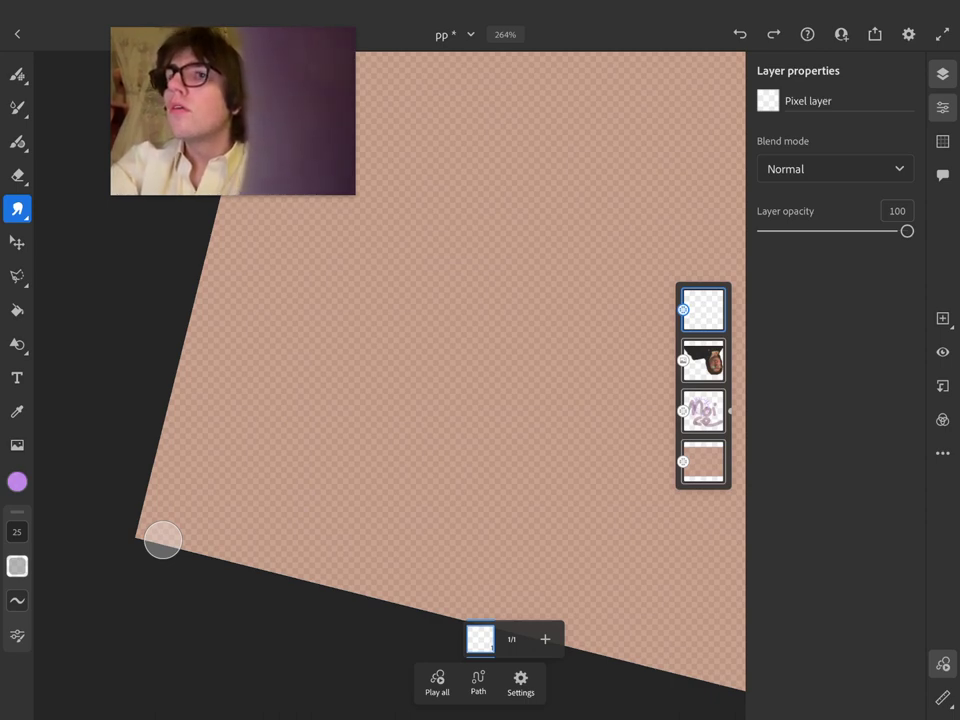
pyautogui.click(942, 352)
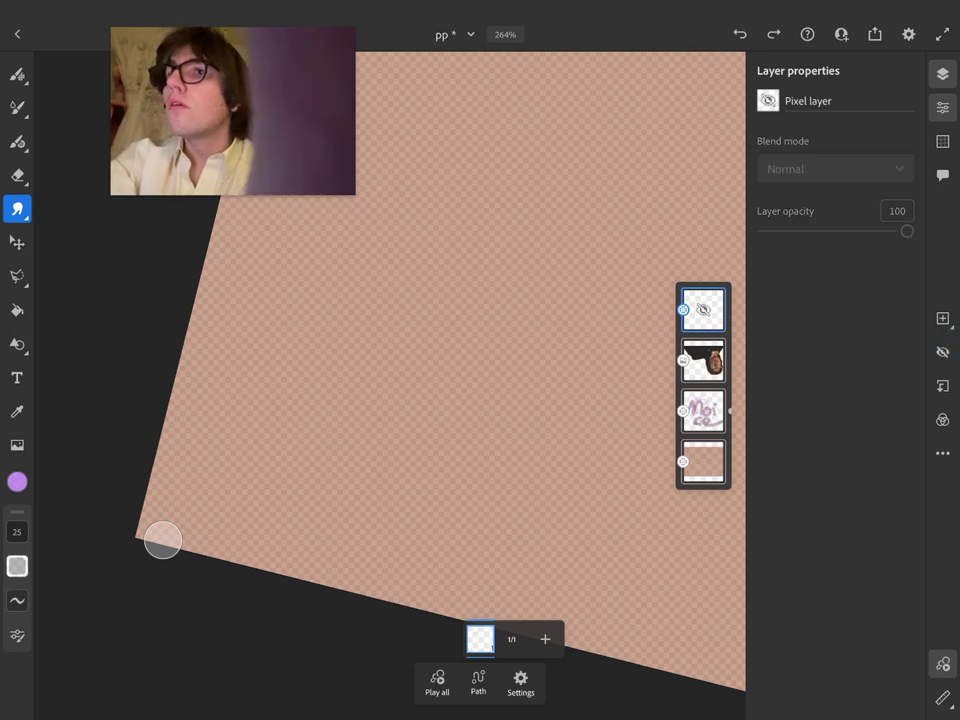
pyautogui.click(943, 319)
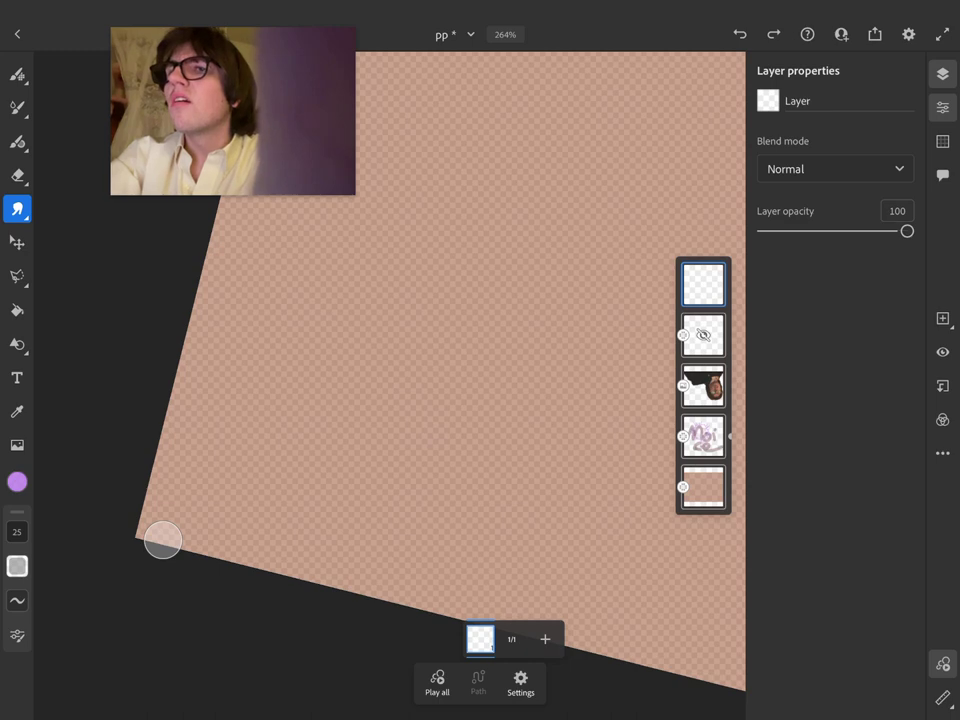
pyautogui.click(703, 335)
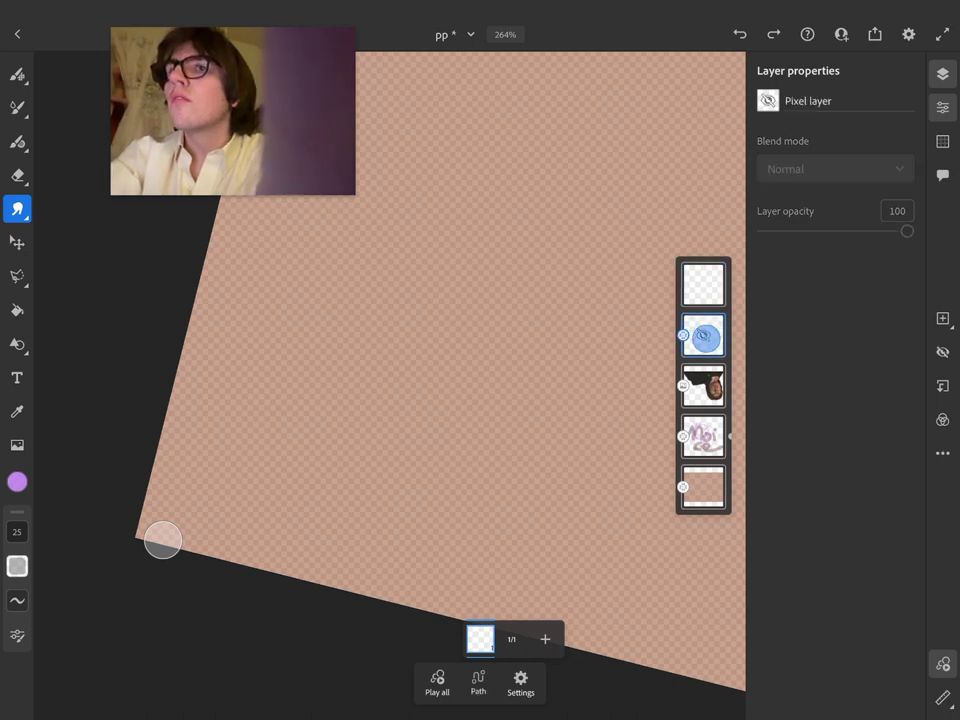
pyautogui.click(703, 335)
pyautogui.click(580, 274)
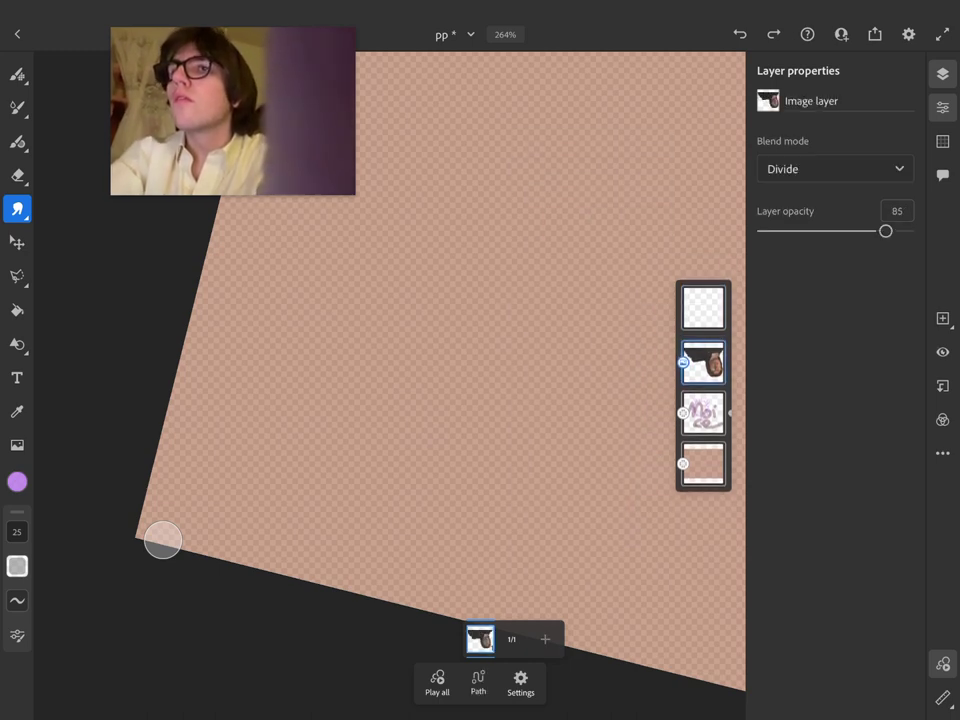
# Add a Vector layer directly above the image layer, ready to paint in purple
pyautogui.click(942, 317)
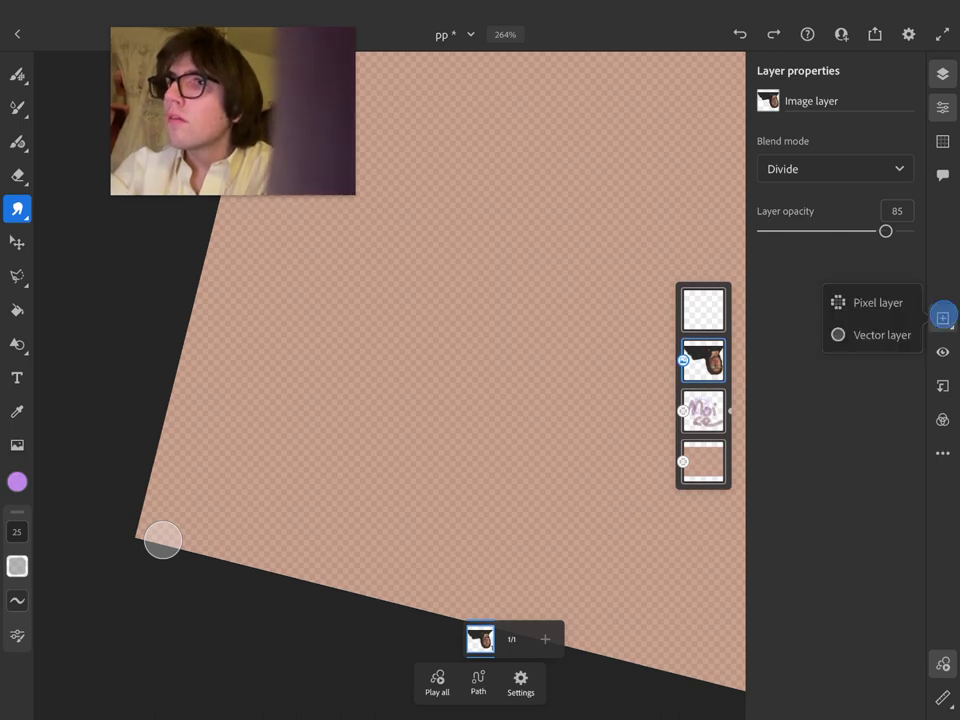
pyautogui.click(882, 335)
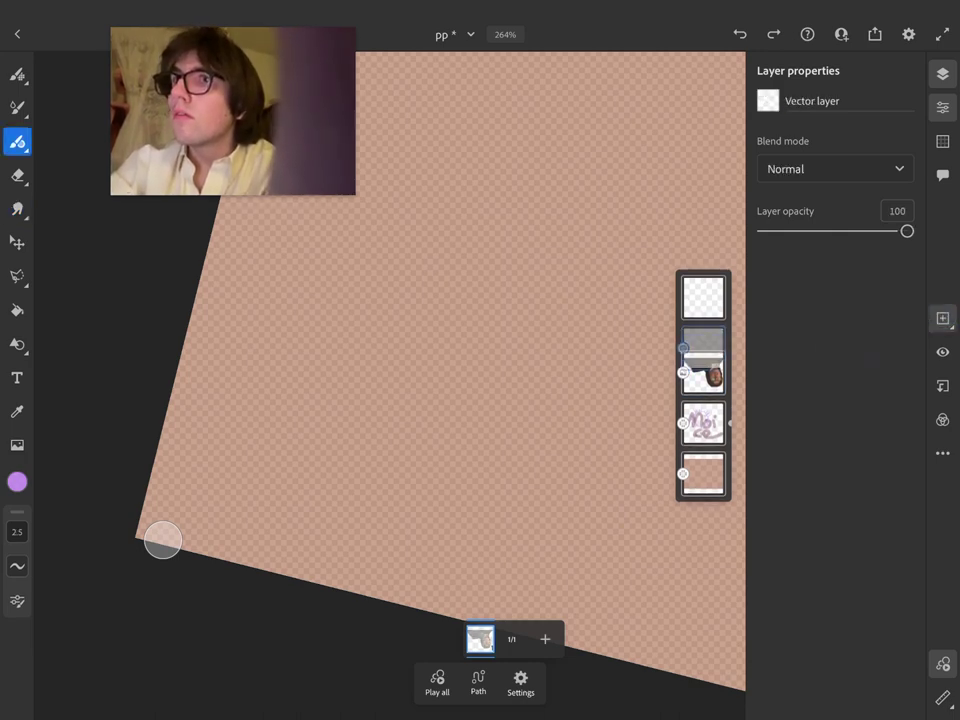
pyautogui.click(396, 208)
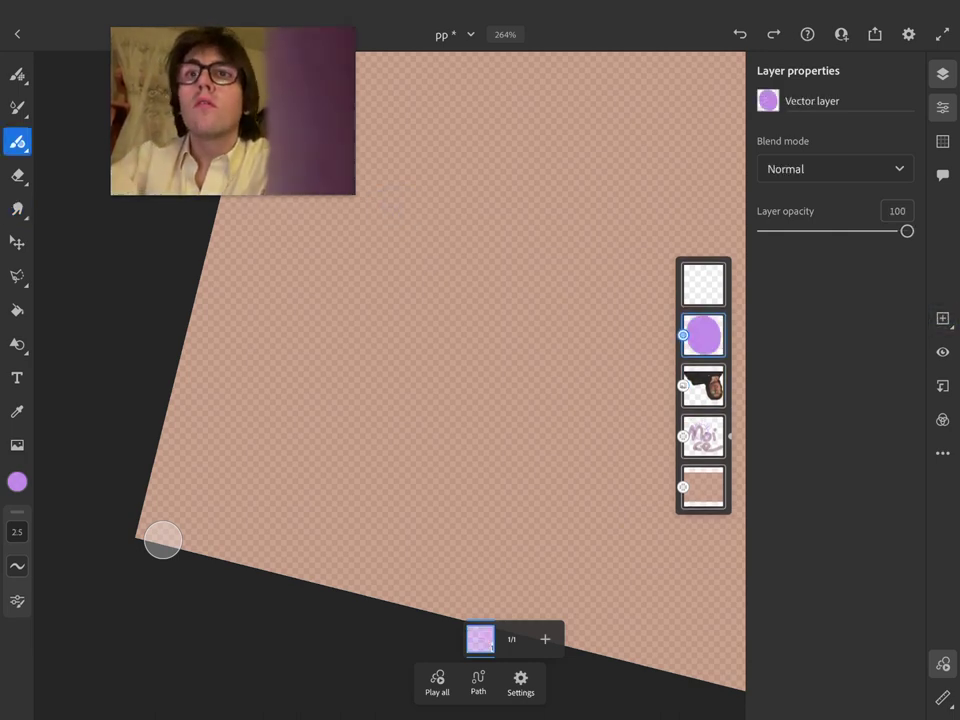
# Handwrite a name in purple on the vector layer
pyautogui.moveTo(268, 351); pyautogui.dragTo(277, 474)
pyautogui.moveTo(260, 286); pyautogui.dragTo(278, 480)
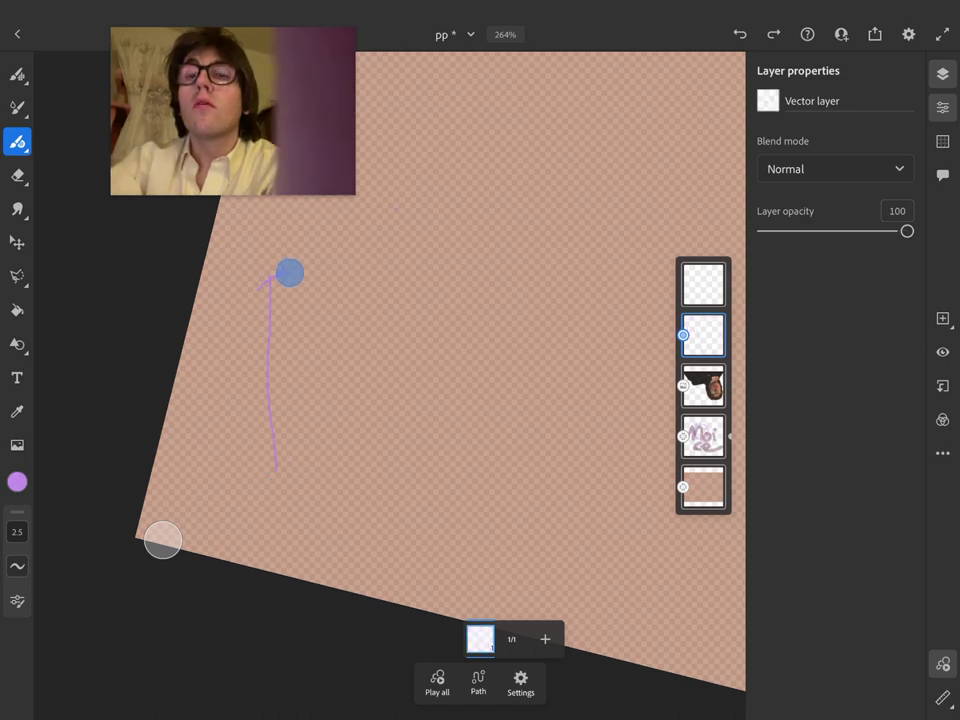
pyautogui.moveTo(337, 386)
pyautogui.mouseDown()
pyautogui.moveTo(412, 462)
pyautogui.moveTo(460, 365)
pyautogui.mouseUp()
pyautogui.moveTo(530, 362)
pyautogui.mouseDown()
pyautogui.moveTo(495, 411)
pyautogui.moveTo(585, 298)
pyautogui.moveTo(660, 446)
pyautogui.mouseUp()
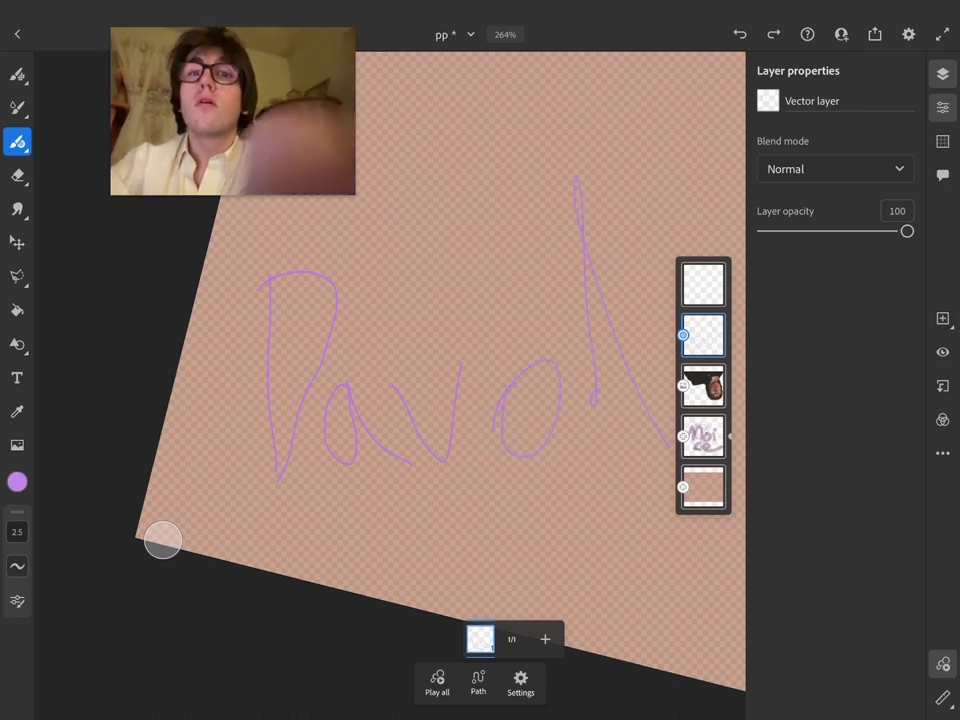
# Change the brush colour to a very dark greyish purple
pyautogui.click(17, 482)
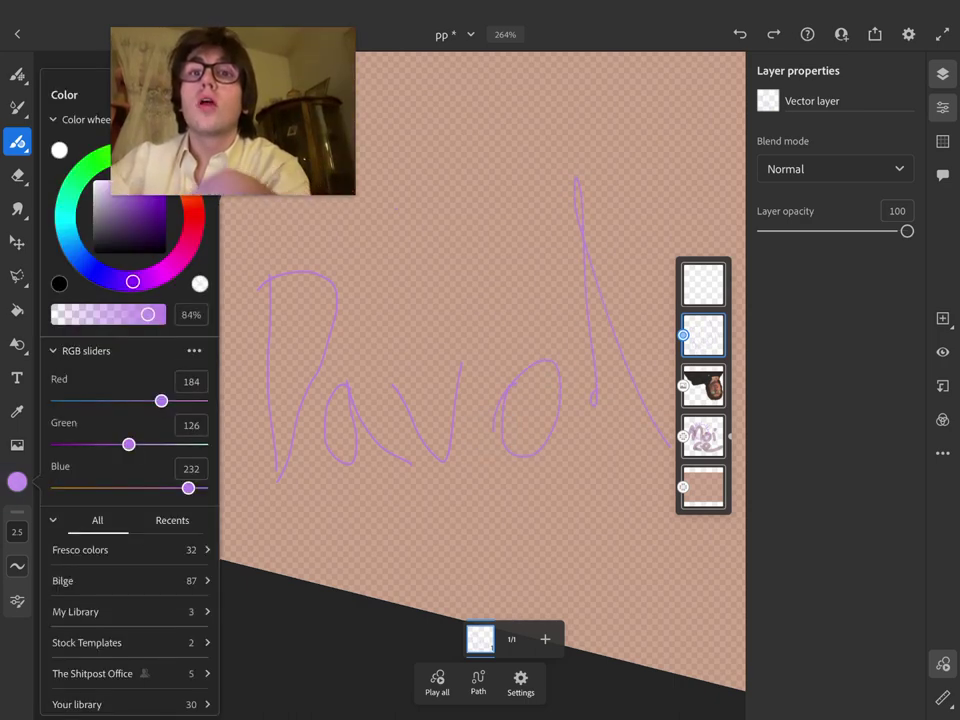
pyautogui.click(109, 225)
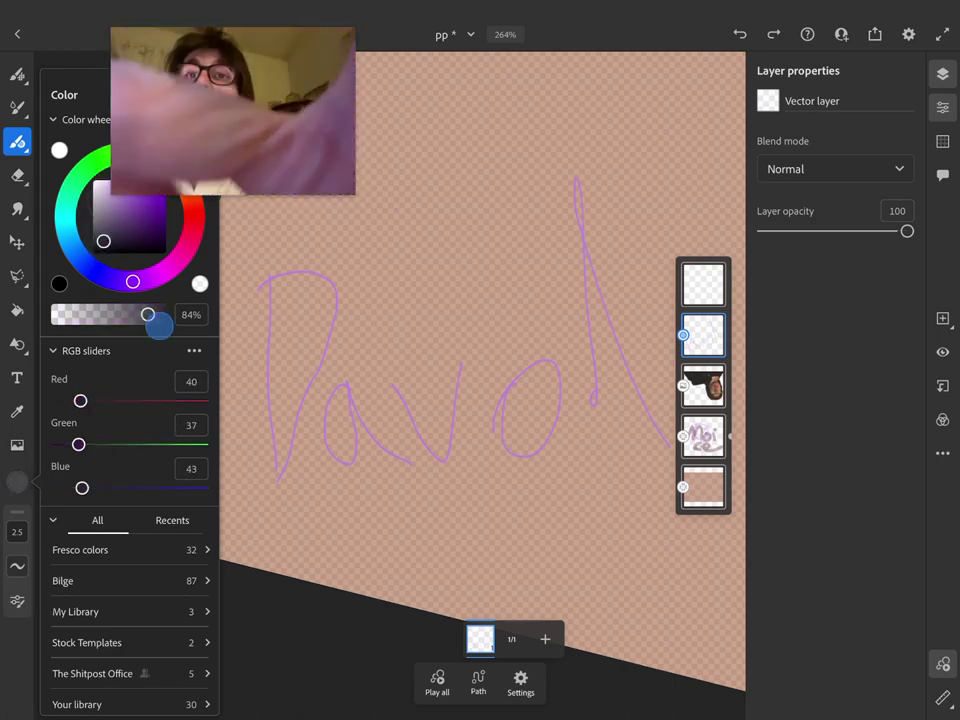
pyautogui.click(540, 486)
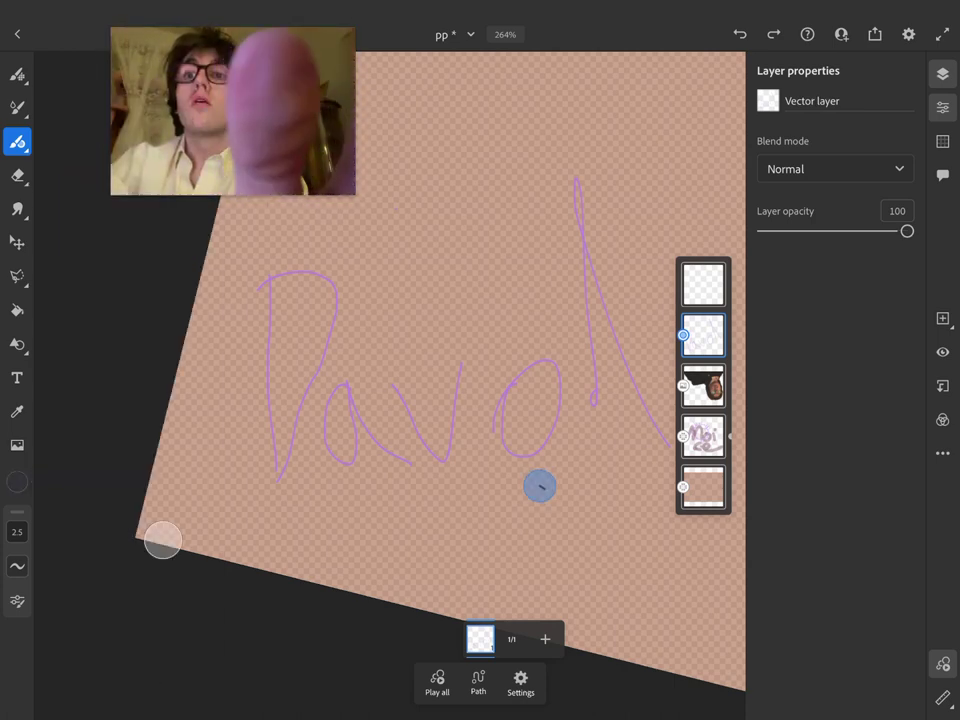
# Write 'Coal!' in the dark colour beneath the name
pyautogui.moveTo(366, 488); pyautogui.dragTo(393, 572)
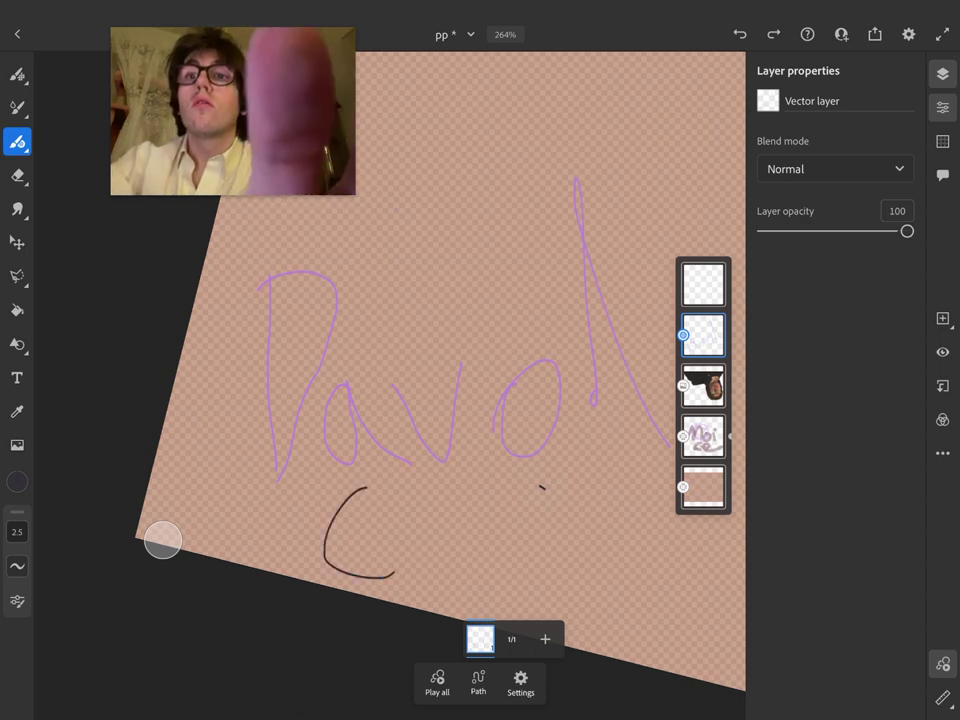
pyautogui.moveTo(436, 518); pyautogui.dragTo(420, 549)
pyautogui.moveTo(495, 510); pyautogui.dragTo(510, 568)
pyautogui.moveTo(538, 452); pyautogui.dragTo(578, 570)
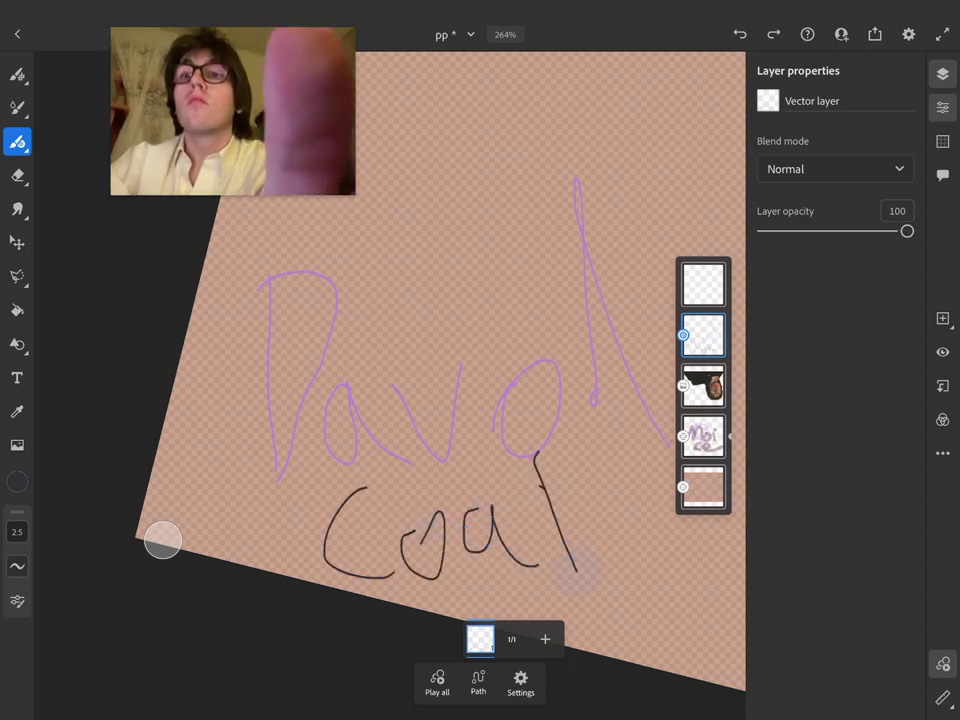
pyautogui.moveTo(619, 399); pyautogui.dragTo(632, 528)
pyautogui.click(634, 560)
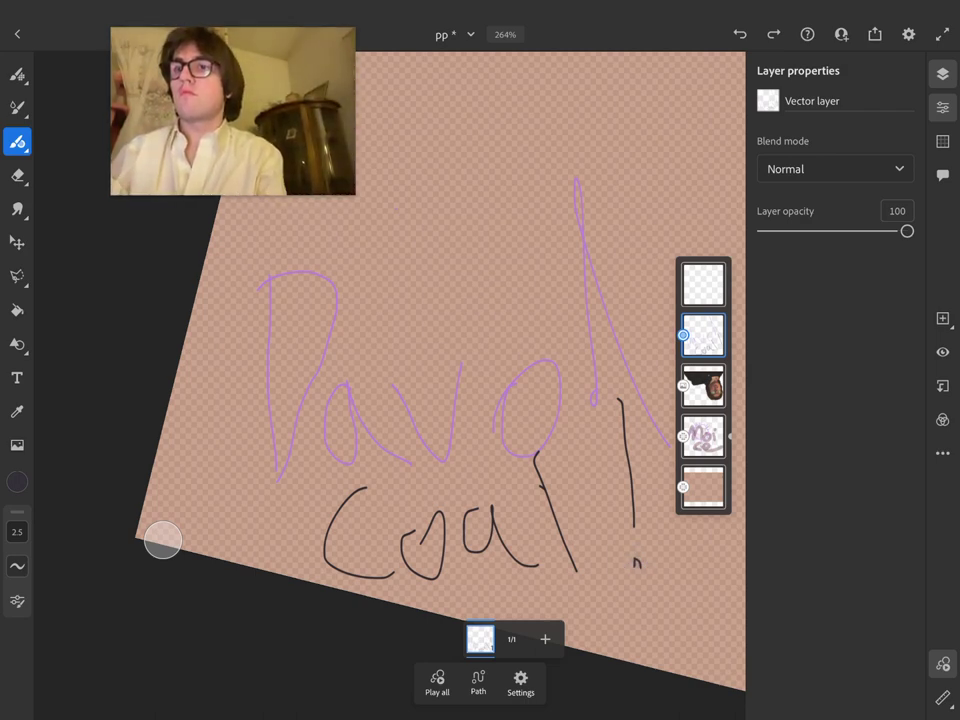
pyautogui.hotkey('ctrl', 'v')
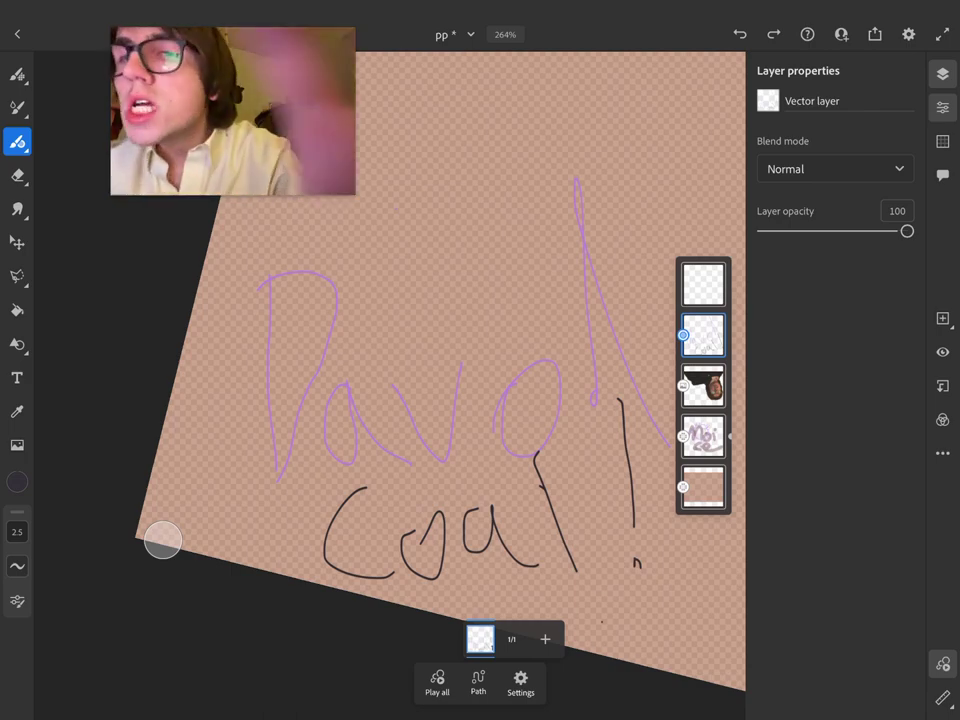
# Place the second Bilge shape on the canvas as a layer mask
pyautogui.scroll(-5, 162, 540)
pyautogui.scroll(-3, 162, 540)
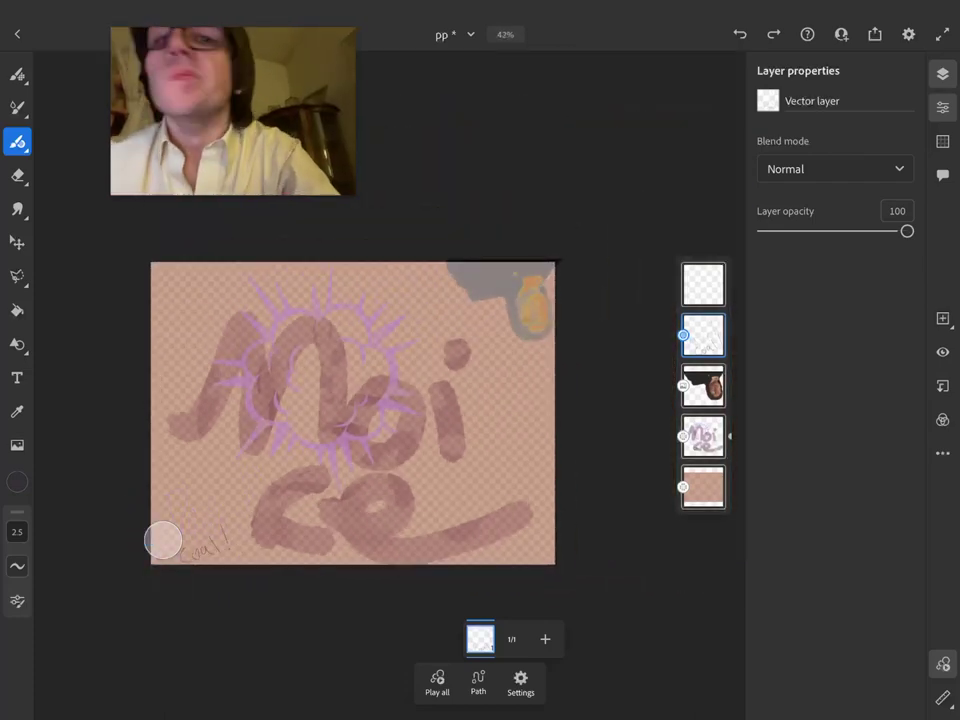
pyautogui.hotkey('ctrl', 'v')
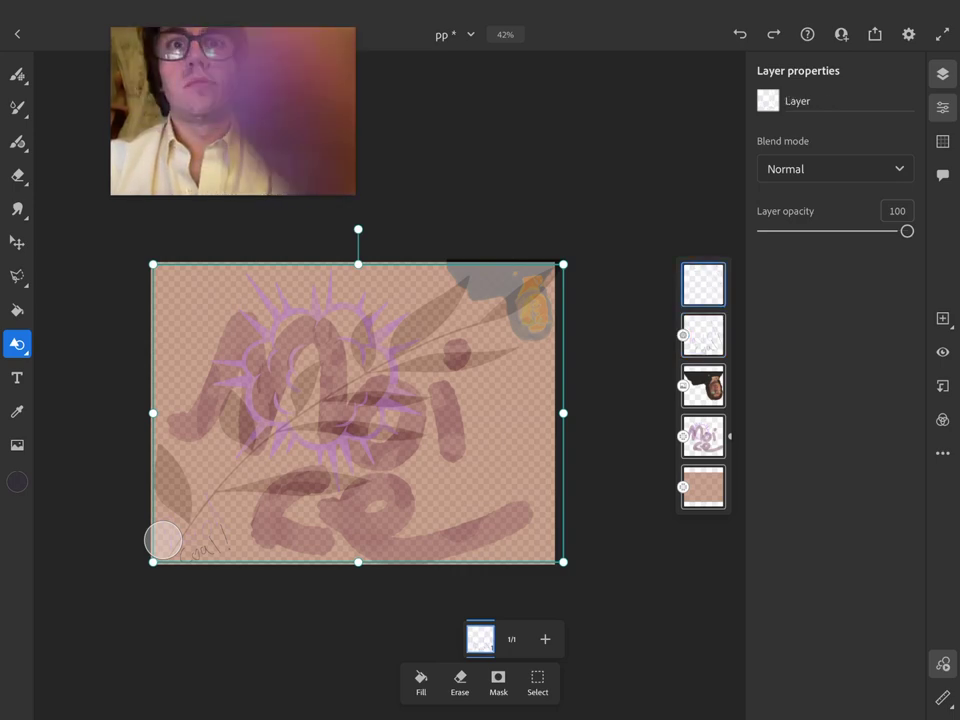
pyautogui.click(17, 344)
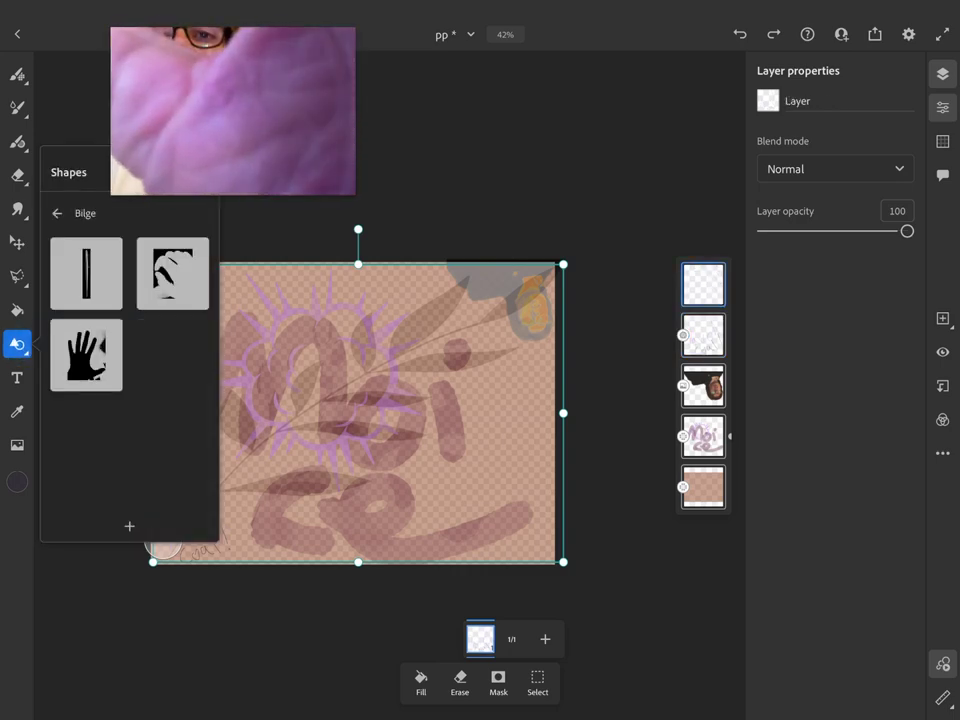
pyautogui.click(150, 272)
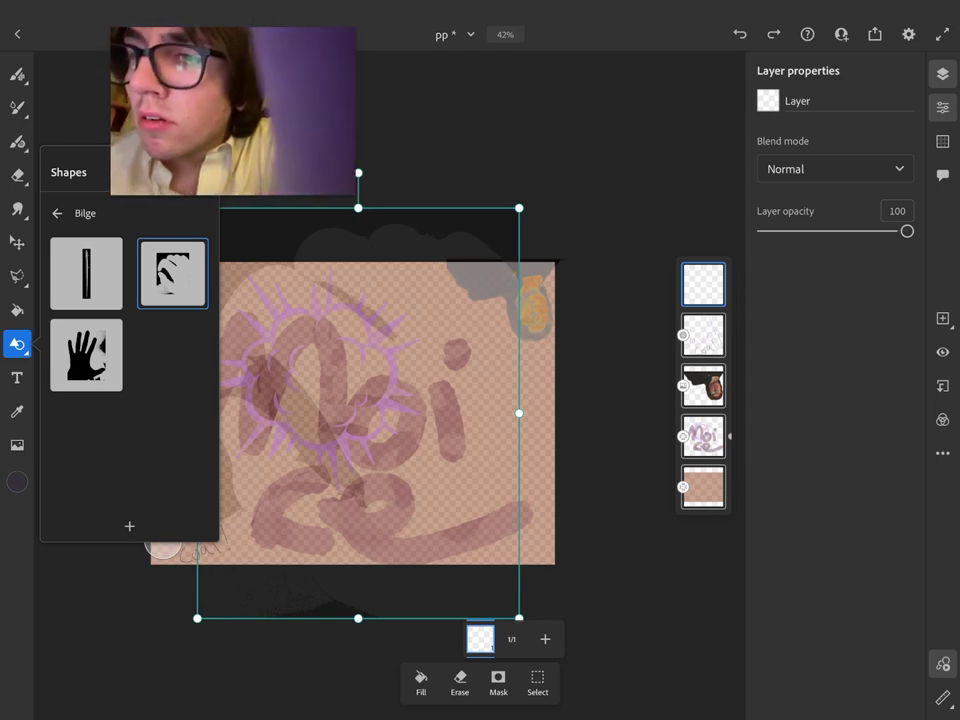
pyautogui.click(163, 541)
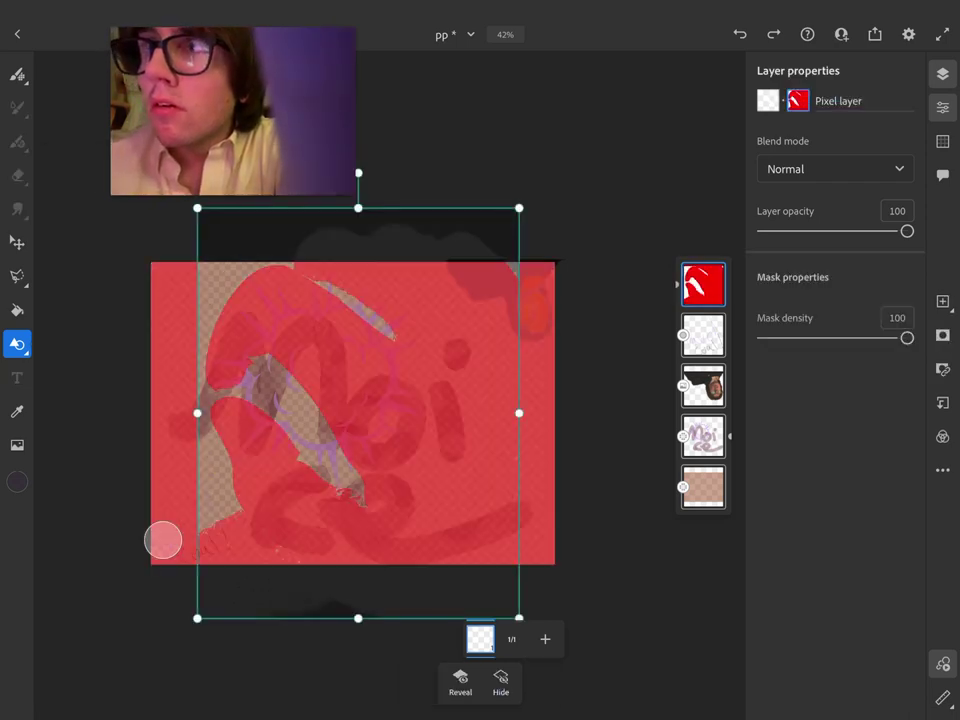
# Set the layer to Vivid light blending and lower its opacity and mask density
pyautogui.click(857, 163)
pyautogui.click(831, 340)
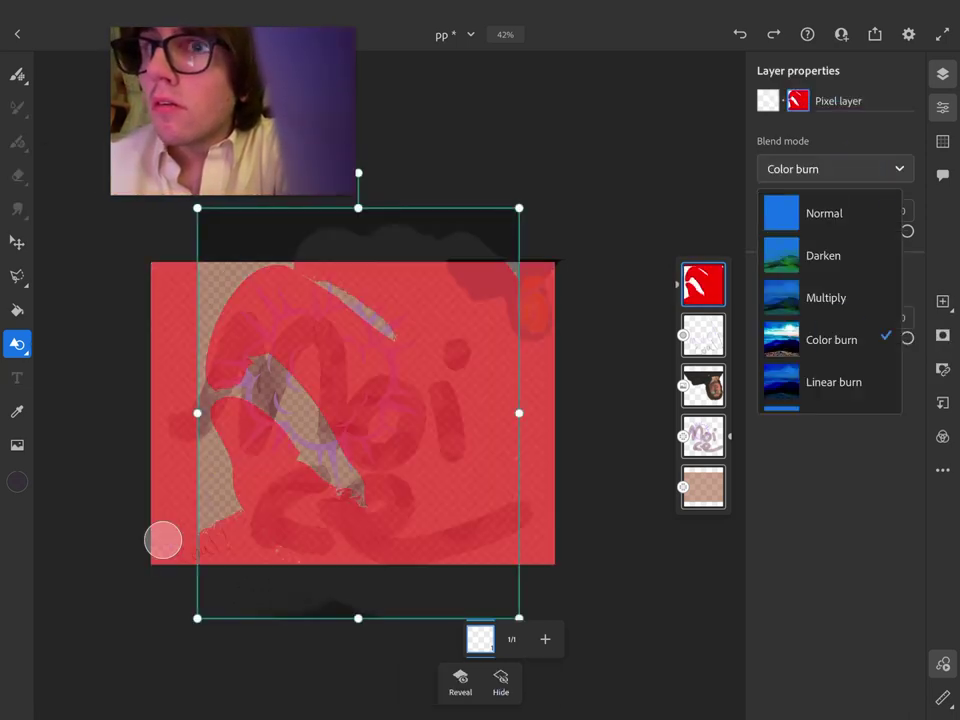
pyautogui.scroll(-2, 862, 270)
pyautogui.scroll(-10, 860, 300)
pyautogui.click(870, 290)
pyautogui.click(862, 139)
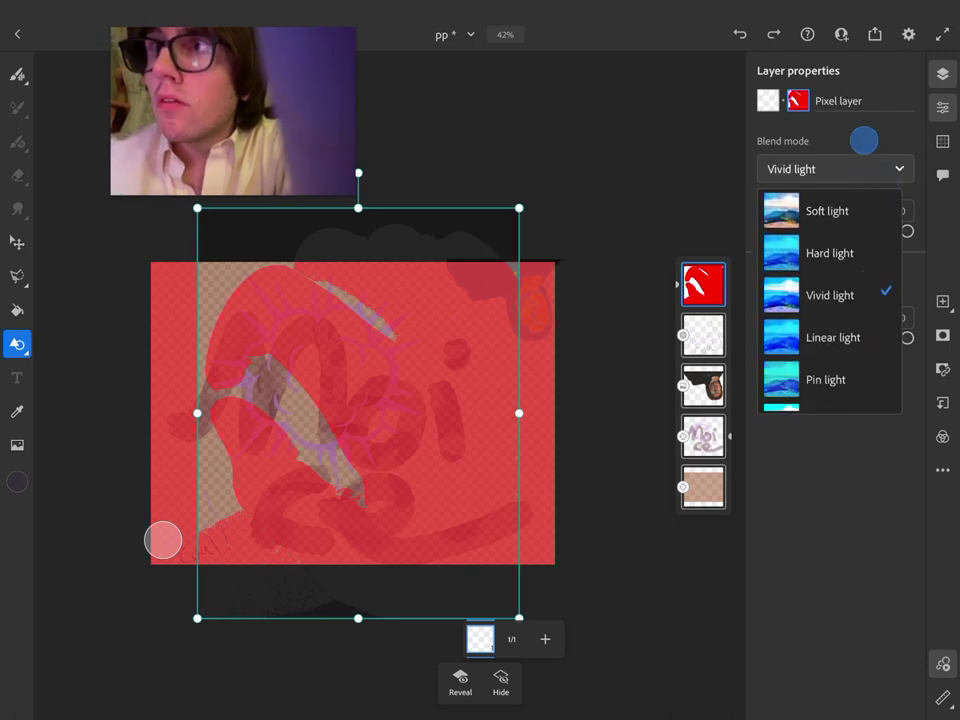
pyautogui.moveTo(890, 228); pyautogui.dragTo(838, 231)
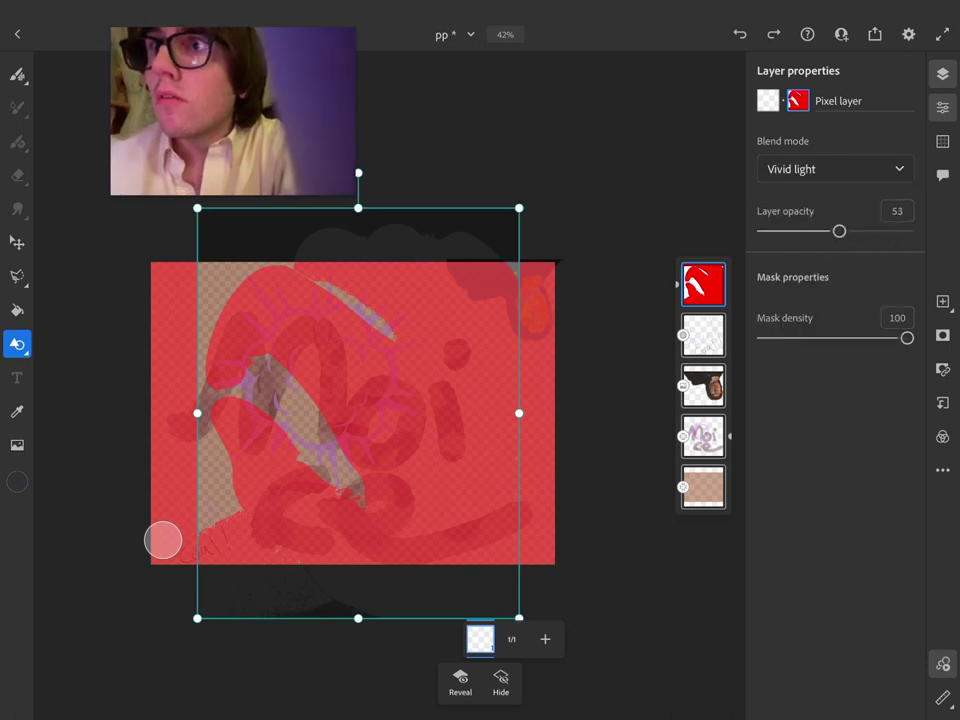
pyautogui.moveTo(905, 337); pyautogui.dragTo(781, 332)
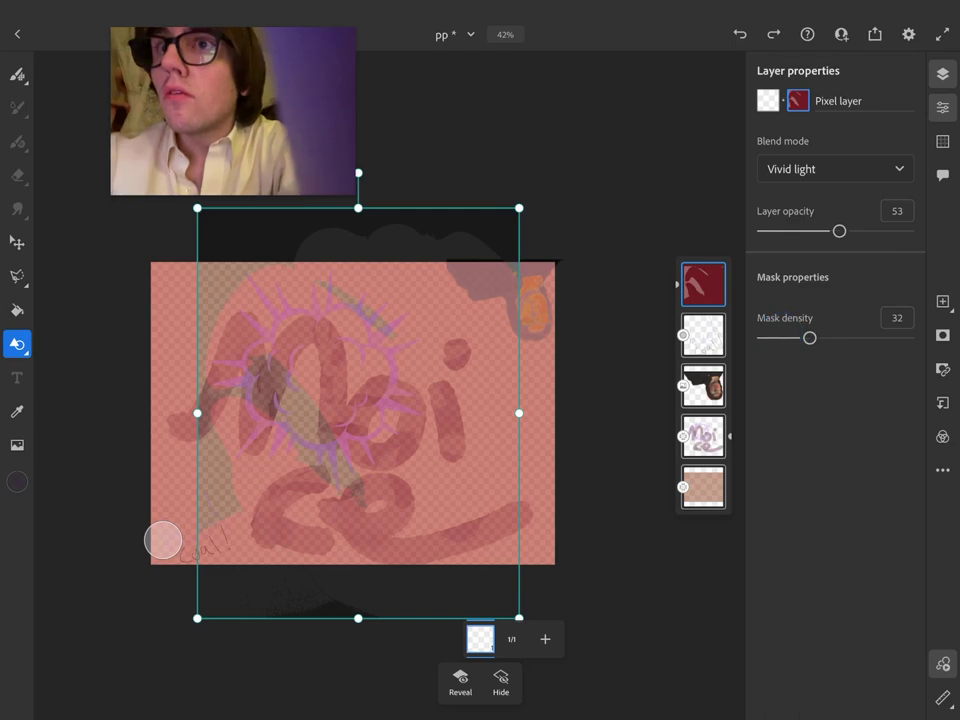
# Resize and move the shape over the canvas's left half, raising opacity to 80%
pyautogui.moveTo(519, 208); pyautogui.dragTo(437, 435)
pyautogui.moveTo(328, 507)
pyautogui.mouseDown()
pyautogui.moveTo(544, 407)
pyautogui.moveTo(514, 450)
pyautogui.moveTo(269, 366)
pyautogui.moveTo(279, 379)
pyautogui.mouseUp()
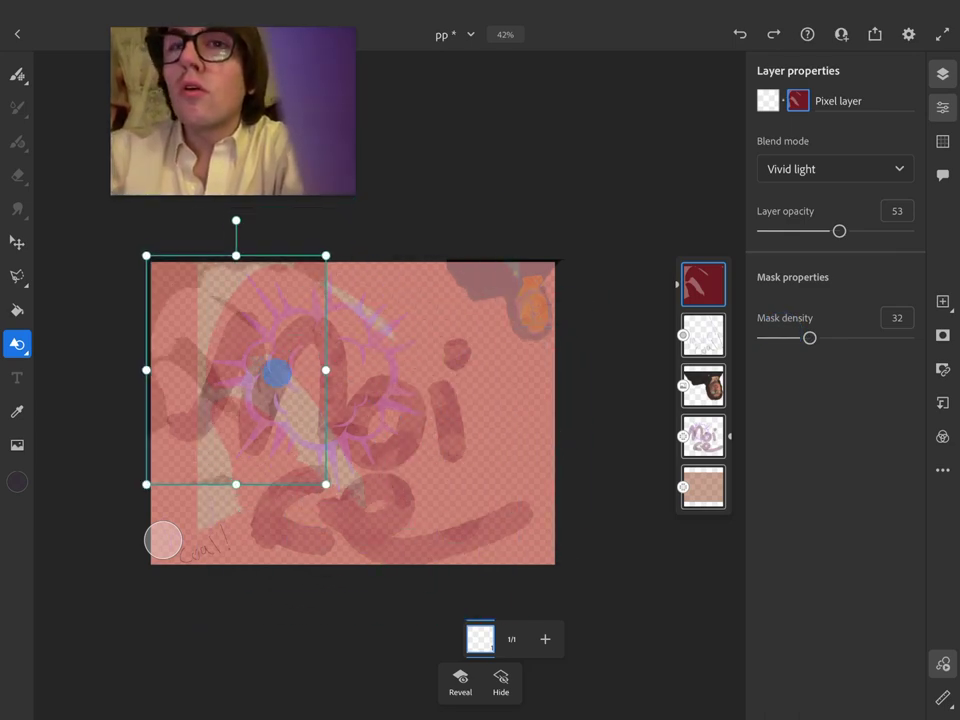
pyautogui.moveTo(330, 491)
pyautogui.mouseDown()
pyautogui.moveTo(417, 537)
pyautogui.moveTo(328, 465)
pyautogui.moveTo(334, 492)
pyautogui.moveTo(439, 626)
pyautogui.mouseUp()
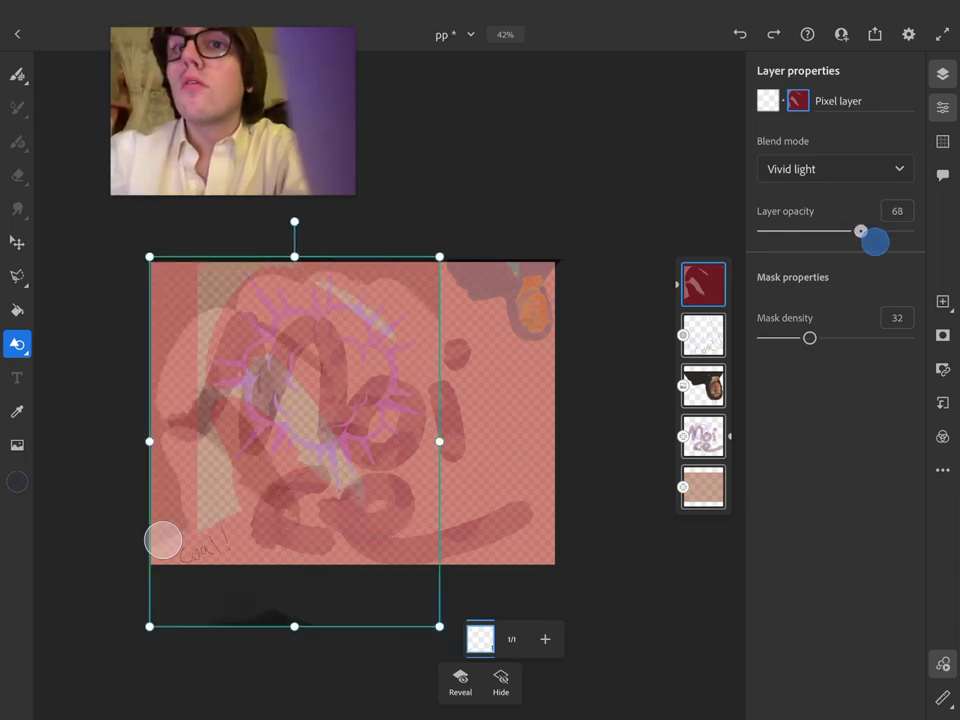
pyautogui.moveTo(810, 338)
pyautogui.mouseDown()
pyautogui.moveTo(855, 337)
pyautogui.moveTo(822, 332)
pyautogui.mouseUp()
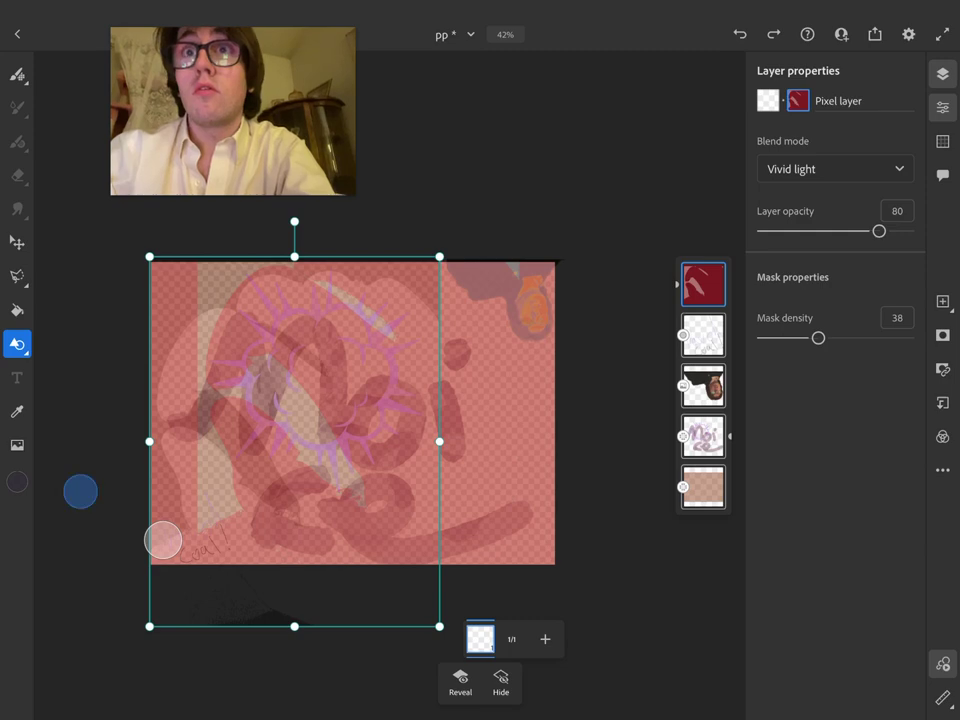
# Swap the mask shape for the tall narrow Bilge bar and undo the density change
pyautogui.click(16, 343)
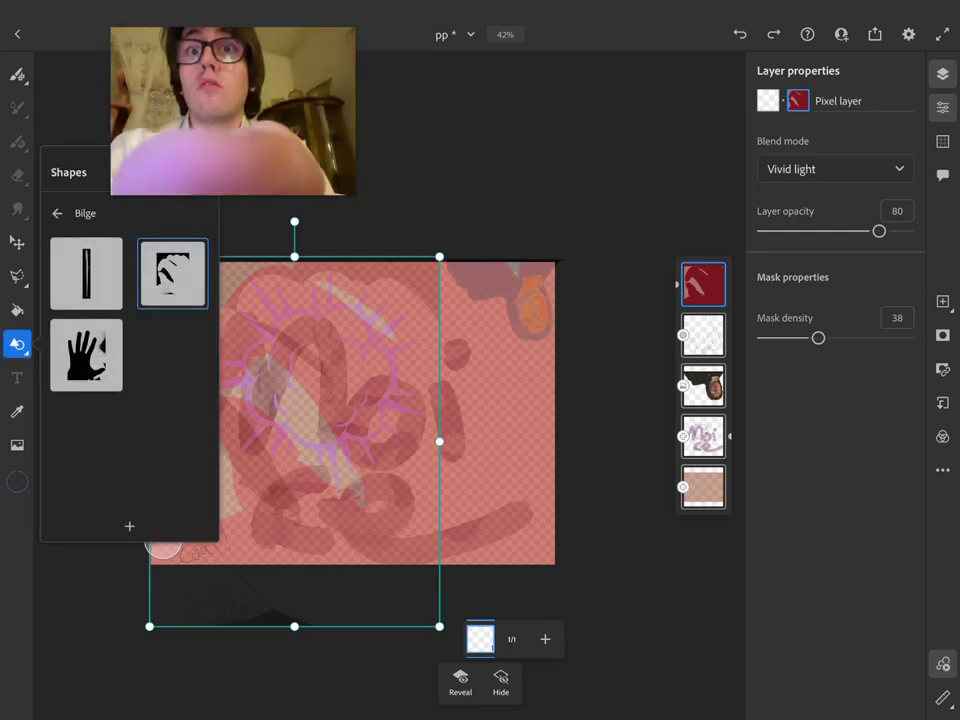
pyautogui.moveTo(81, 268); pyautogui.dragTo(102, 276)
pyautogui.click(102, 276)
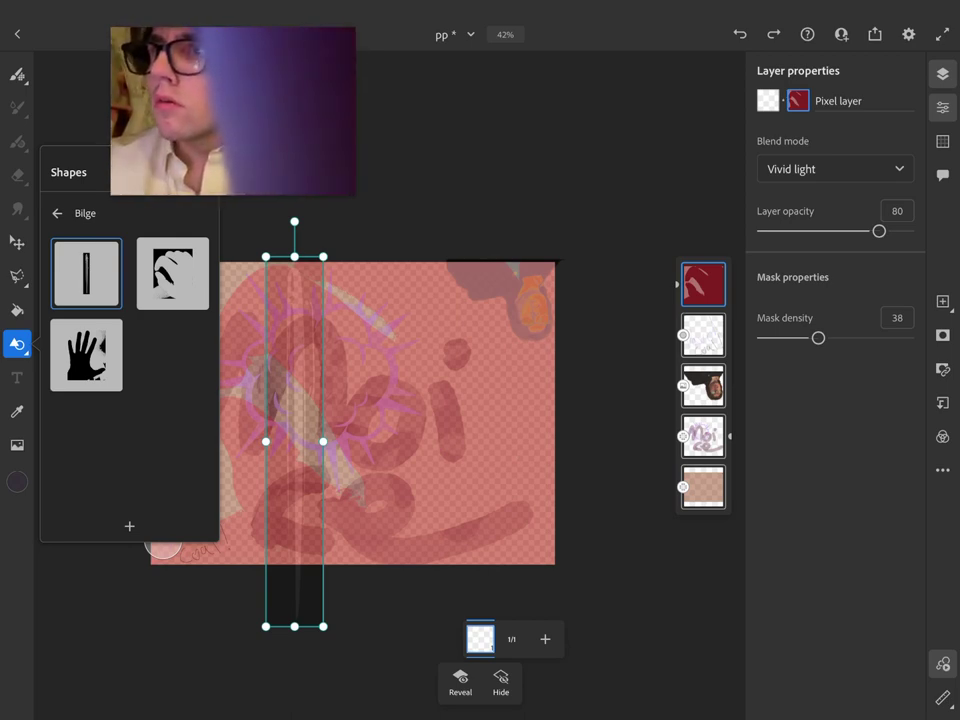
pyautogui.click(163, 540)
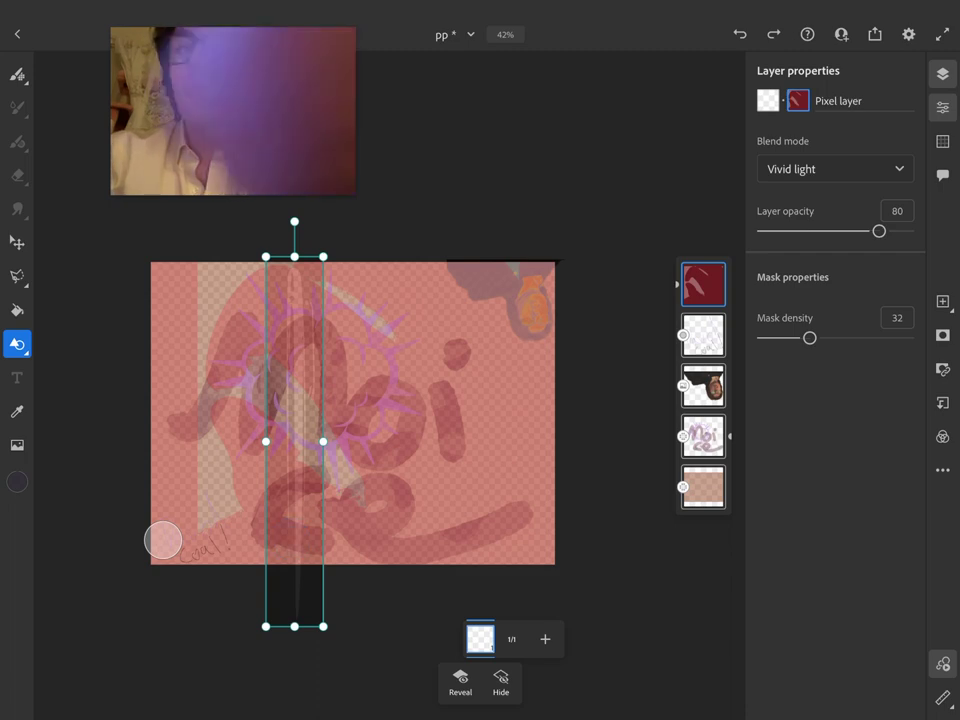
# Shrink the bar and move it to the canvas's lower-right edge
pyautogui.click(17, 343)
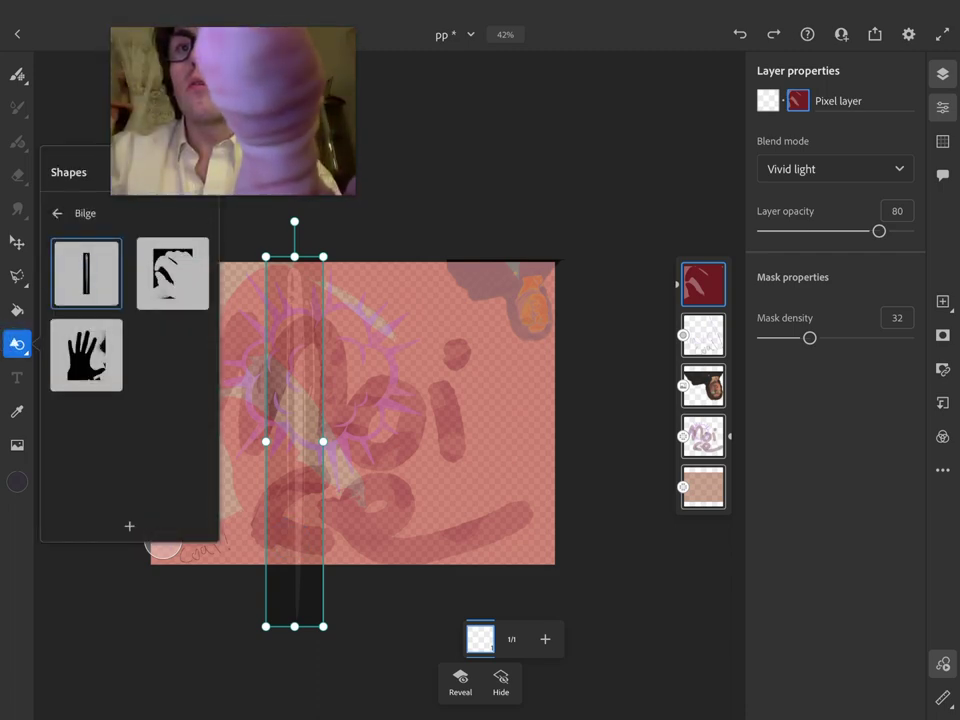
pyautogui.click(317, 321)
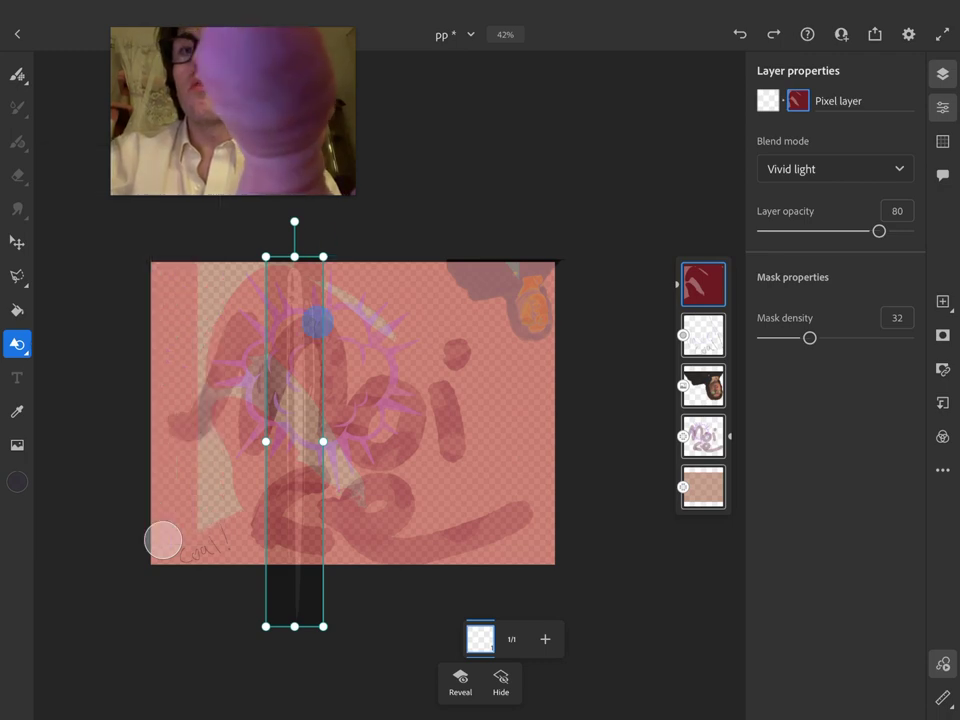
pyautogui.moveTo(323, 257); pyautogui.dragTo(282, 476)
pyautogui.moveTo(293, 551); pyautogui.dragTo(537, 508)
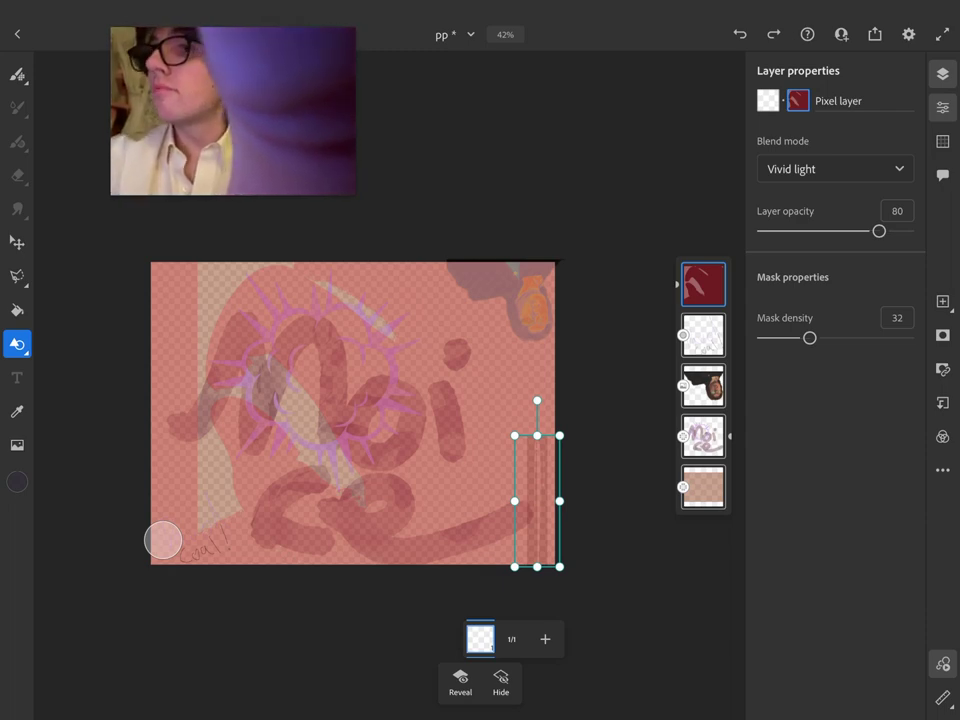
# Open the layer mask and adjustment layer options
pyautogui.click(942, 469)
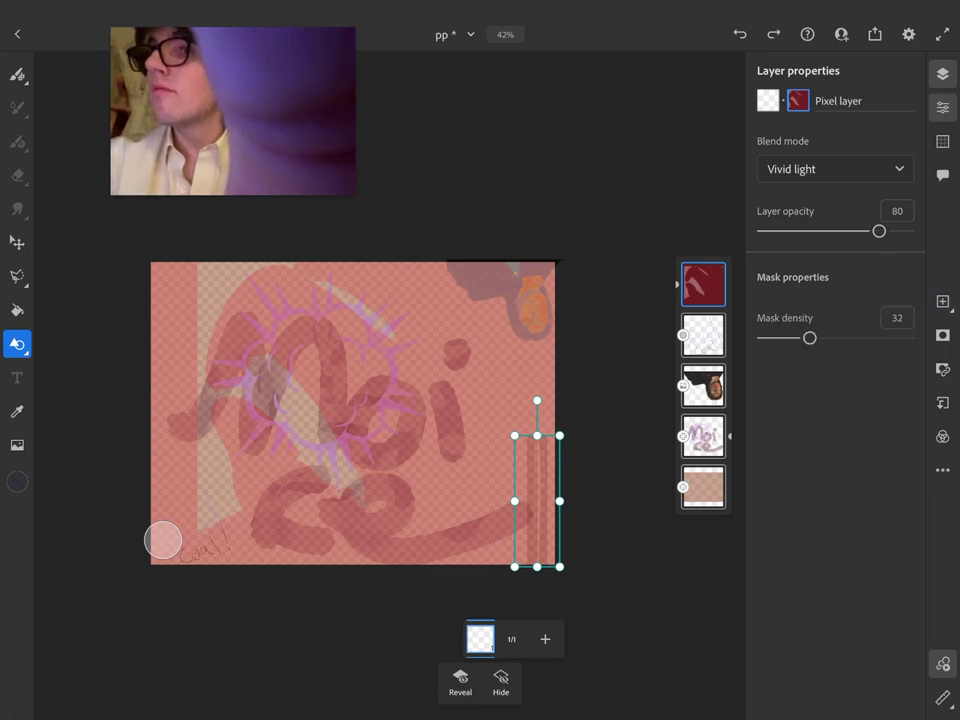
pyautogui.click(942, 436)
pyautogui.moveTo(862, 386); pyautogui.dragTo(894, 248)
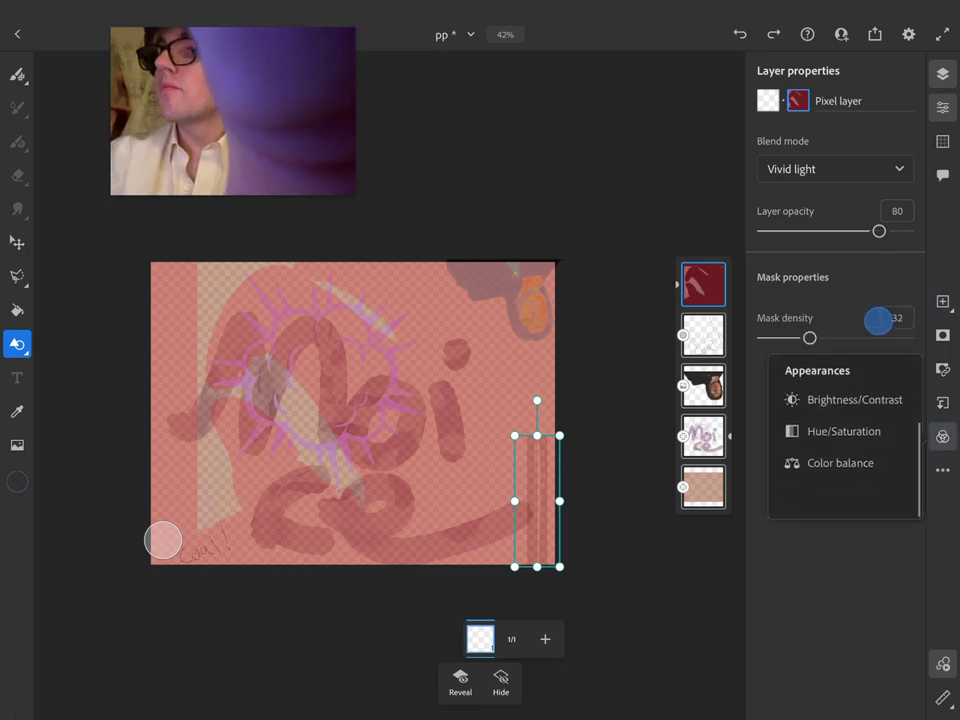
# Close the adjustment options and show the empty Comments panel
pyautogui.moveTo(864, 410); pyautogui.dragTo(864, 364)
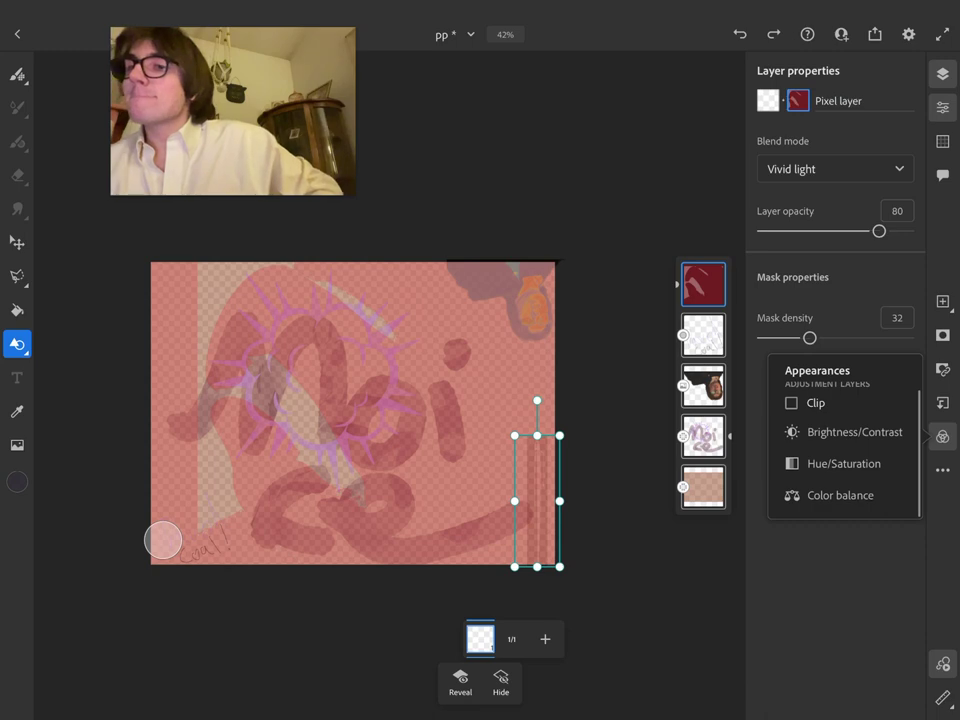
pyautogui.click(681, 381)
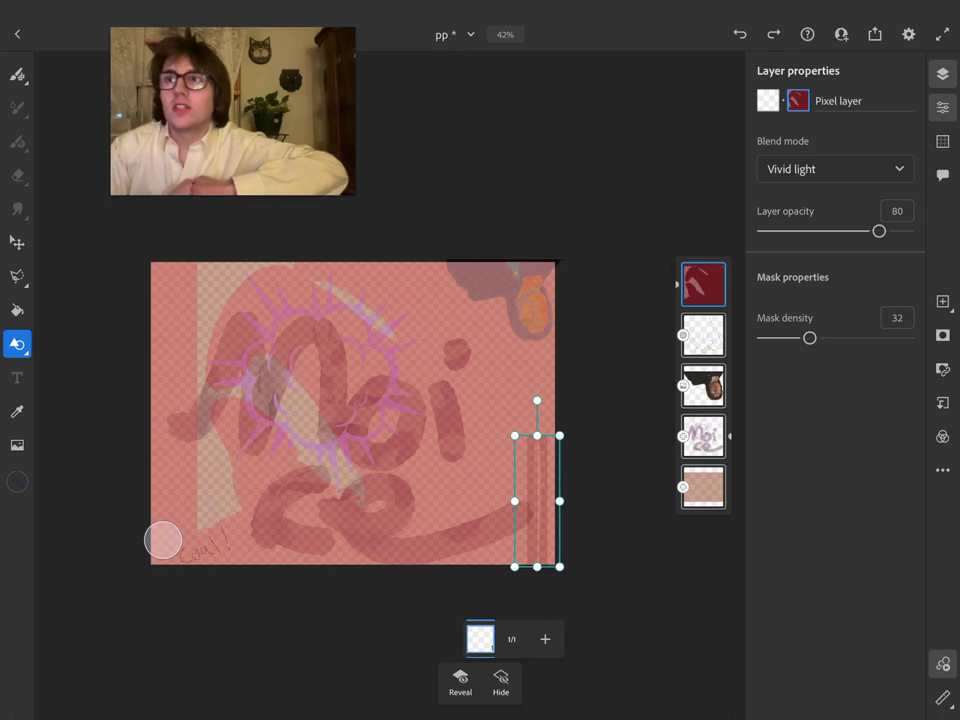
pyautogui.click(942, 175)
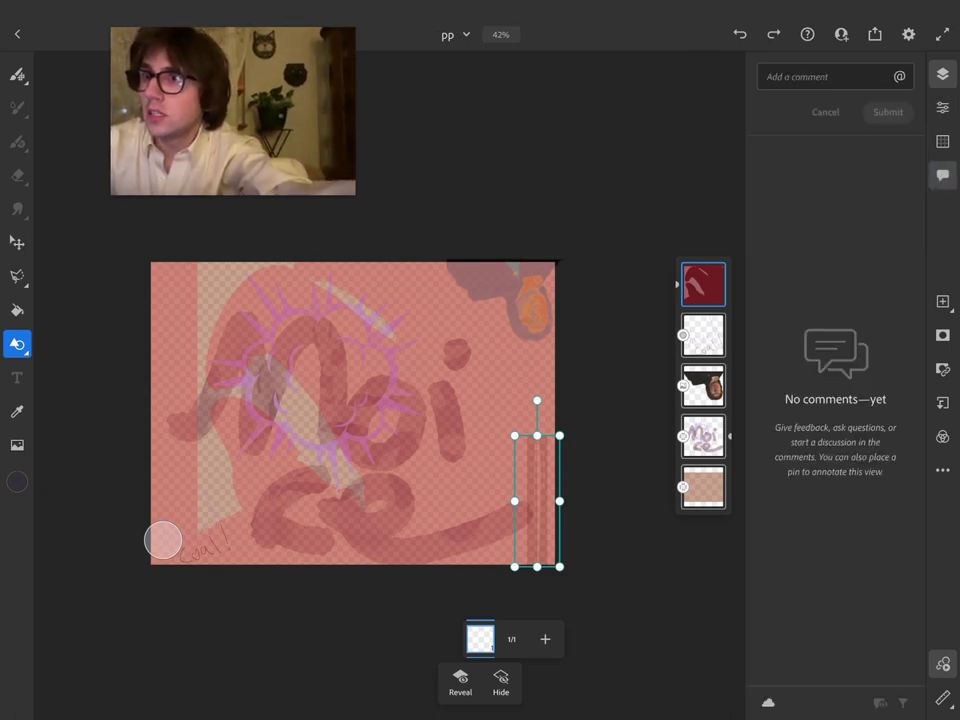
# Rotate the bar about -104° diagonally at the lower-right, then bring up the third layer's actions
pyautogui.click(942, 403)
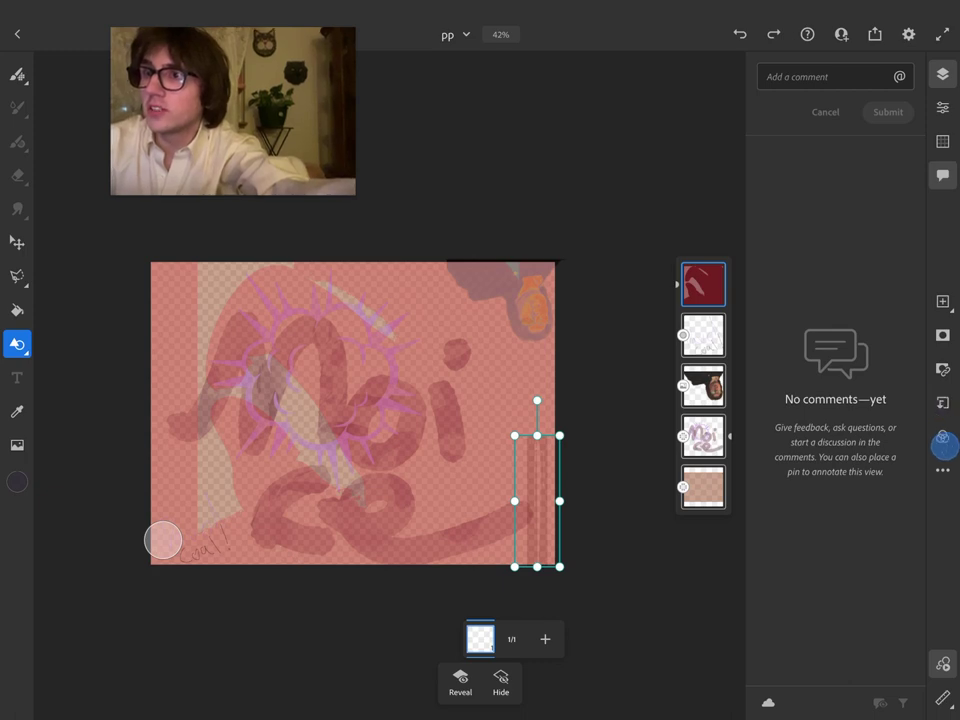
pyautogui.click(942, 469)
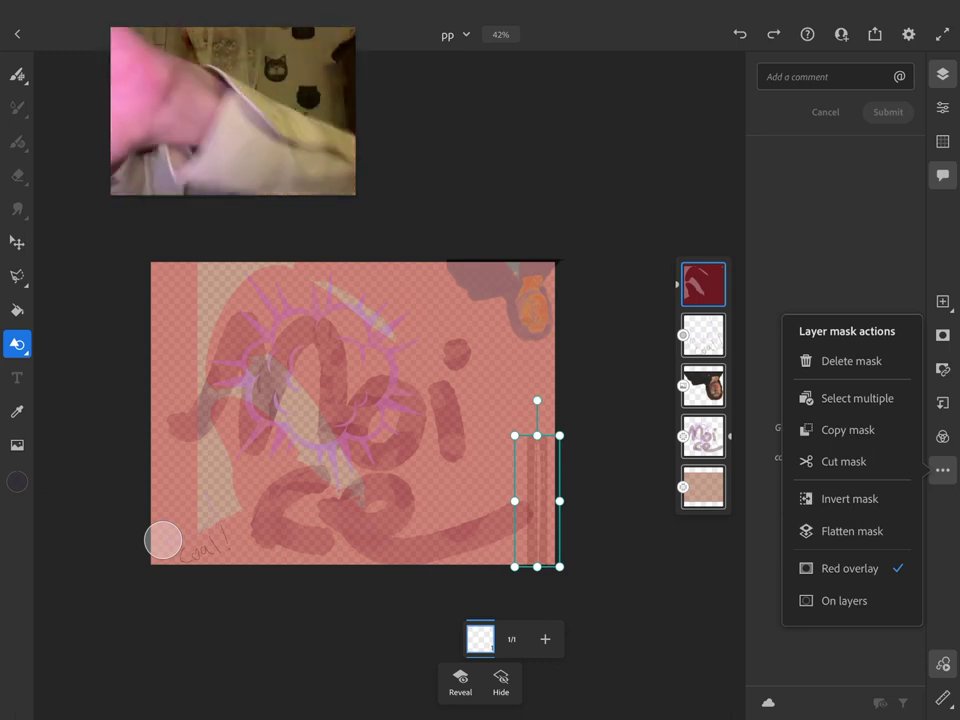
pyautogui.click(514, 435)
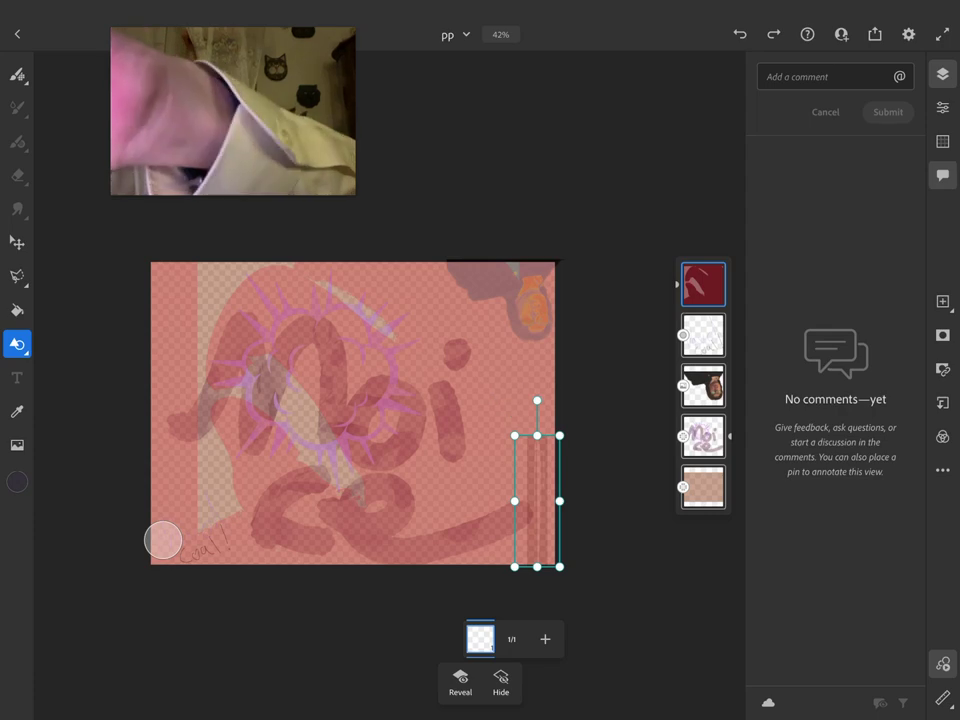
pyautogui.moveTo(537, 400)
pyautogui.mouseDown()
pyautogui.moveTo(426, 528)
pyautogui.moveTo(412, 572)
pyautogui.mouseUp()
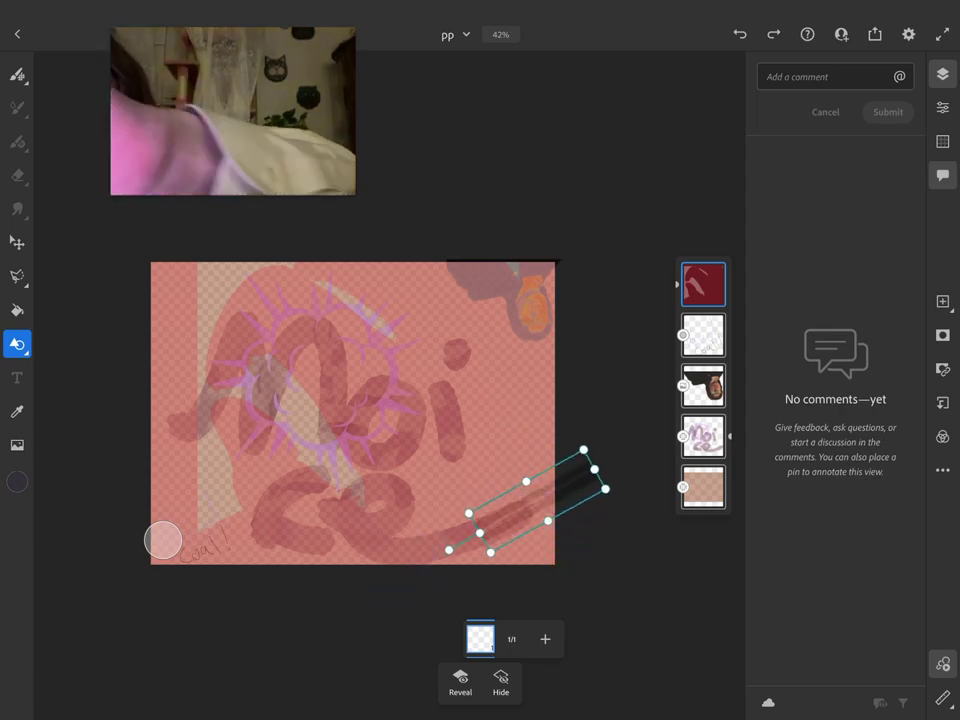
pyautogui.click(703, 385)
pyautogui.click(703, 385)
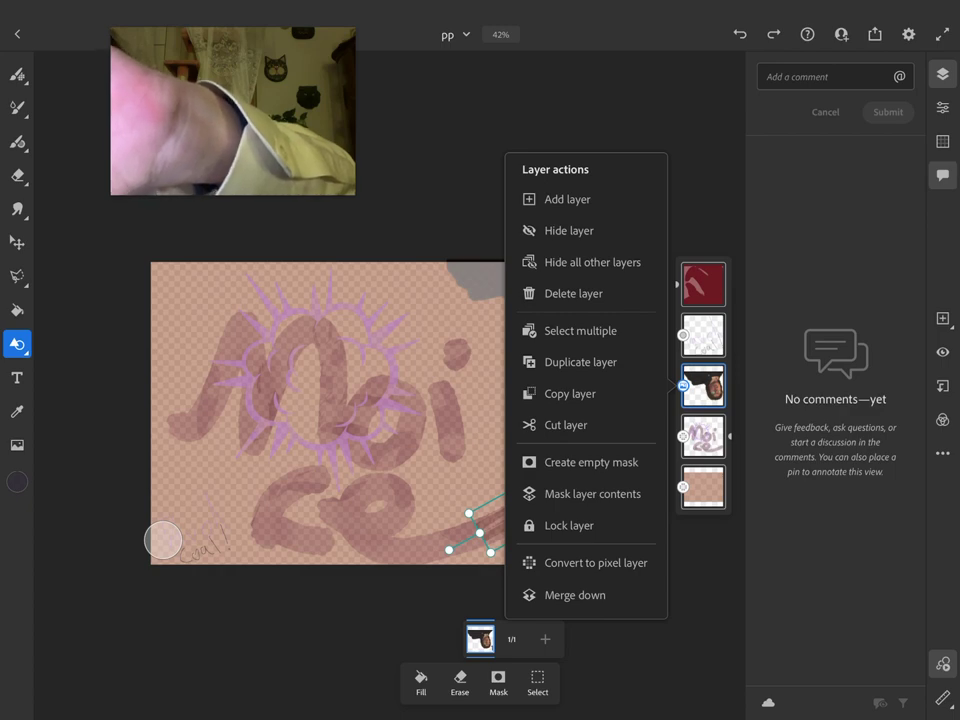
# Merge the third and second layers down, leaving three layers with the masked shape layer on top
pyautogui.click(575, 595)
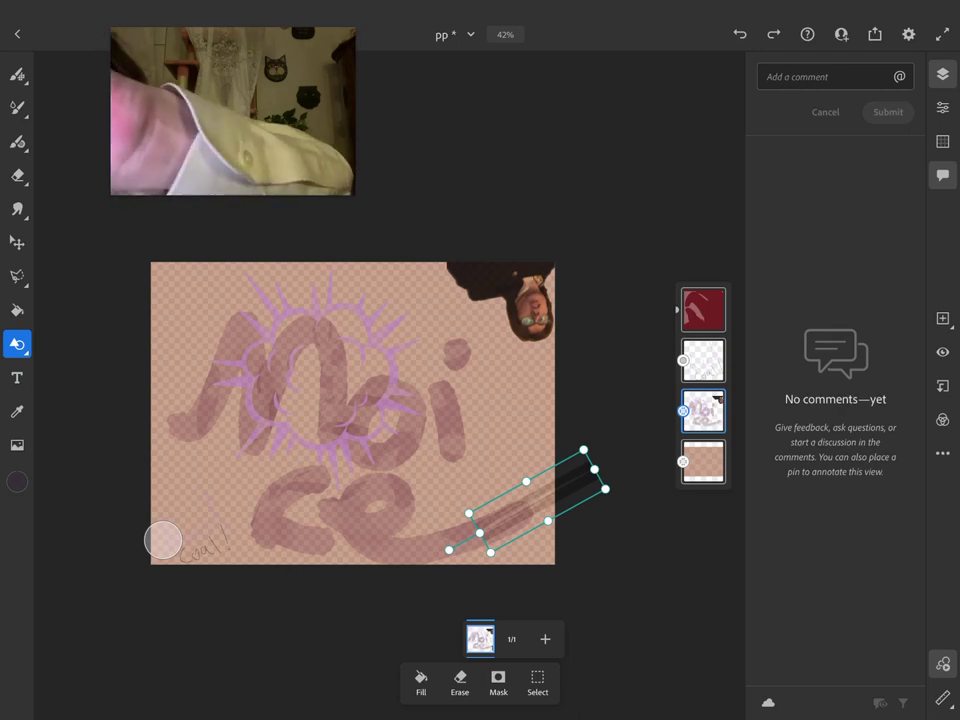
pyautogui.hotkey('alt', ']')
pyautogui.click(703, 361)
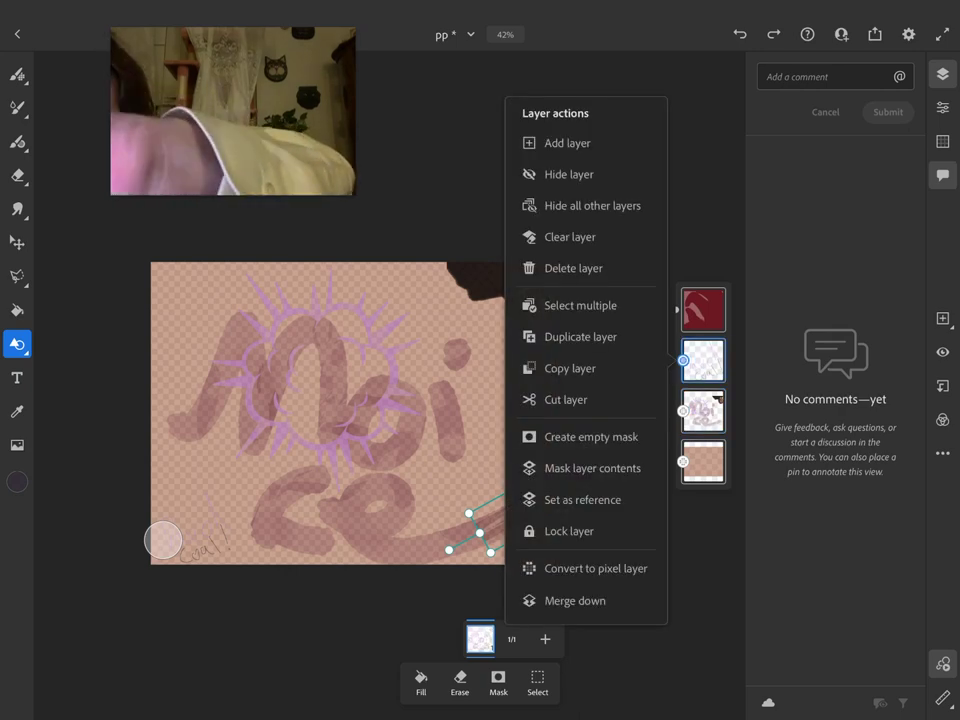
pyautogui.click(545, 601)
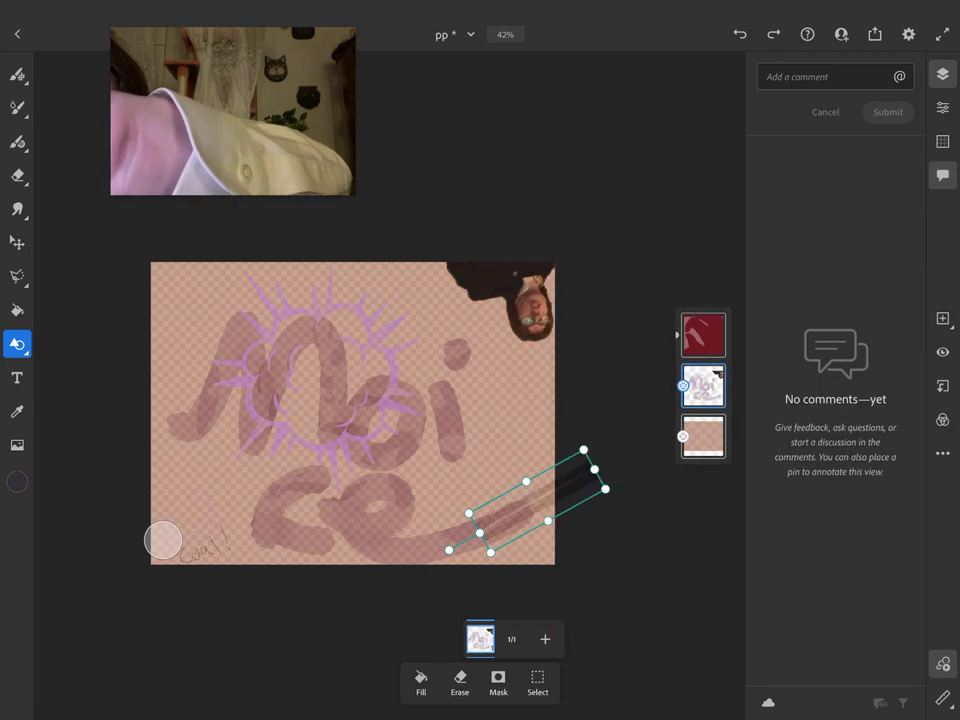
pyautogui.click(703, 385)
pyautogui.click(706, 340)
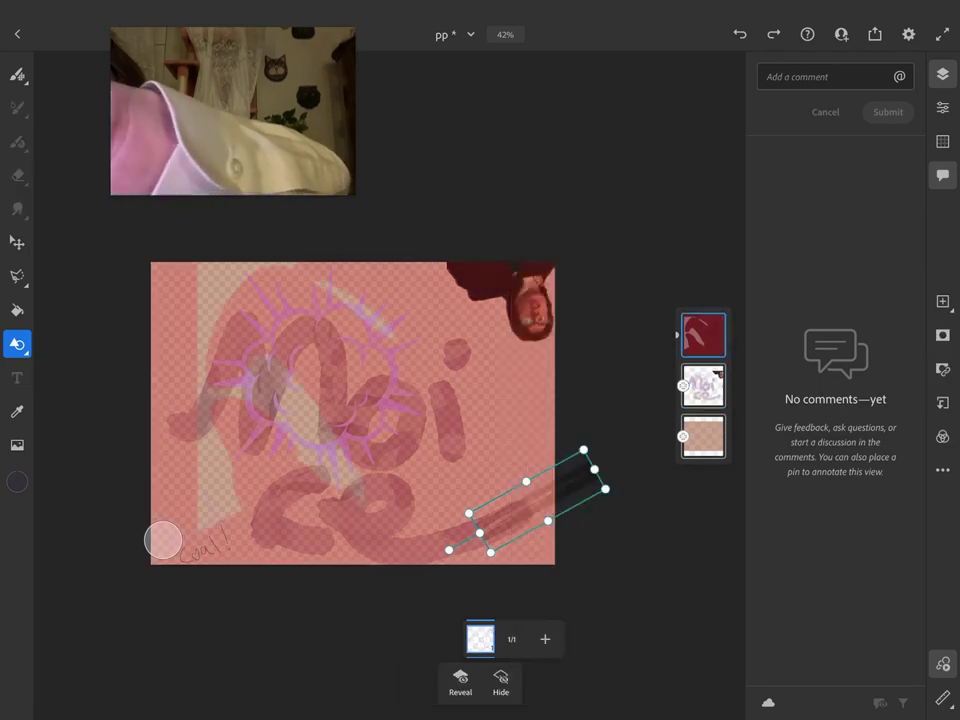
pyautogui.click(705, 338)
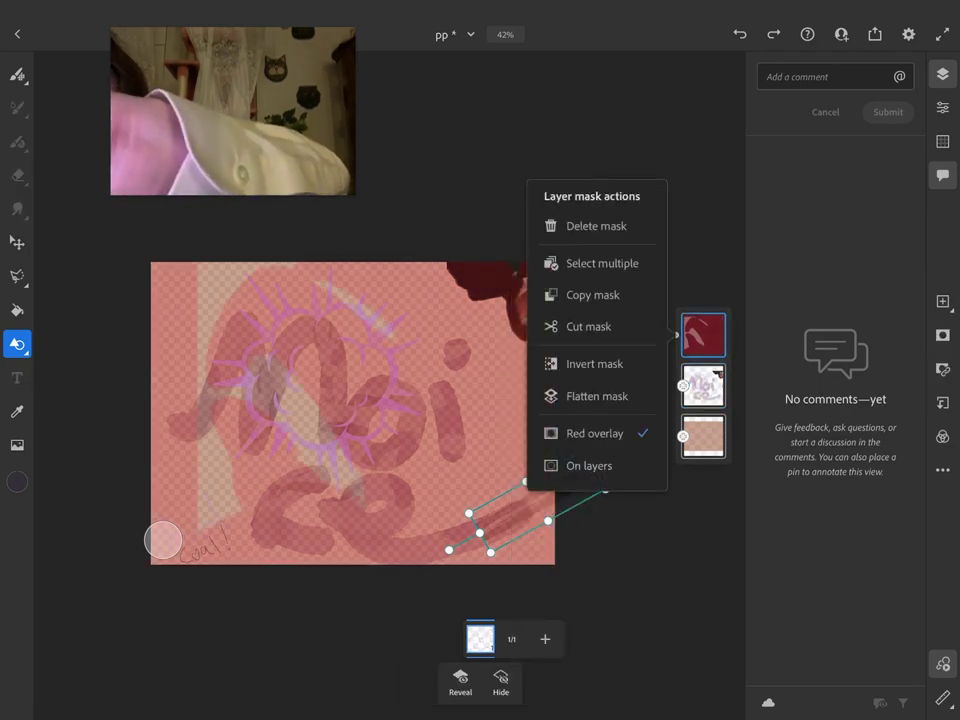
pyautogui.click(608, 542)
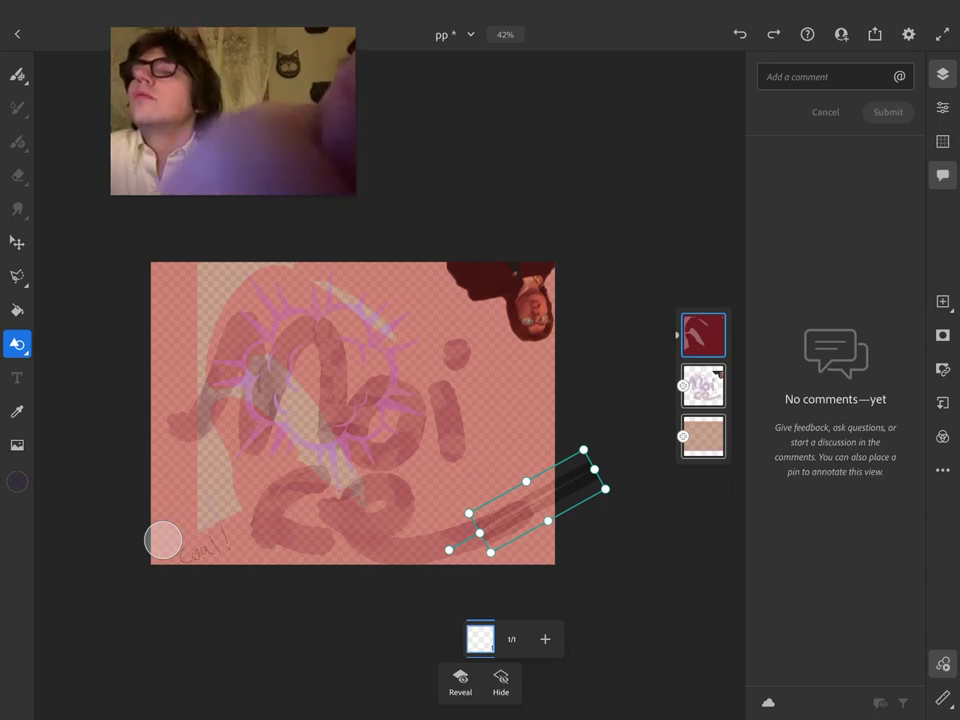
# Sample the peach canvas colour (RGB 204 166 144) and add a new empty top layer
pyautogui.click(17, 275)
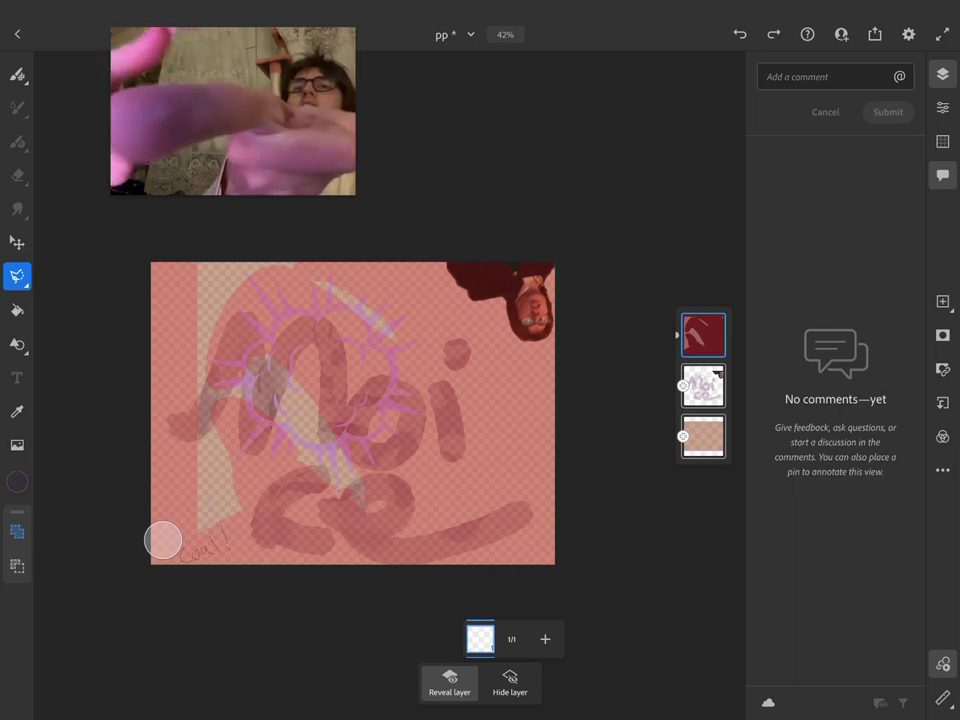
pyautogui.click(17, 411)
pyautogui.click(480, 360)
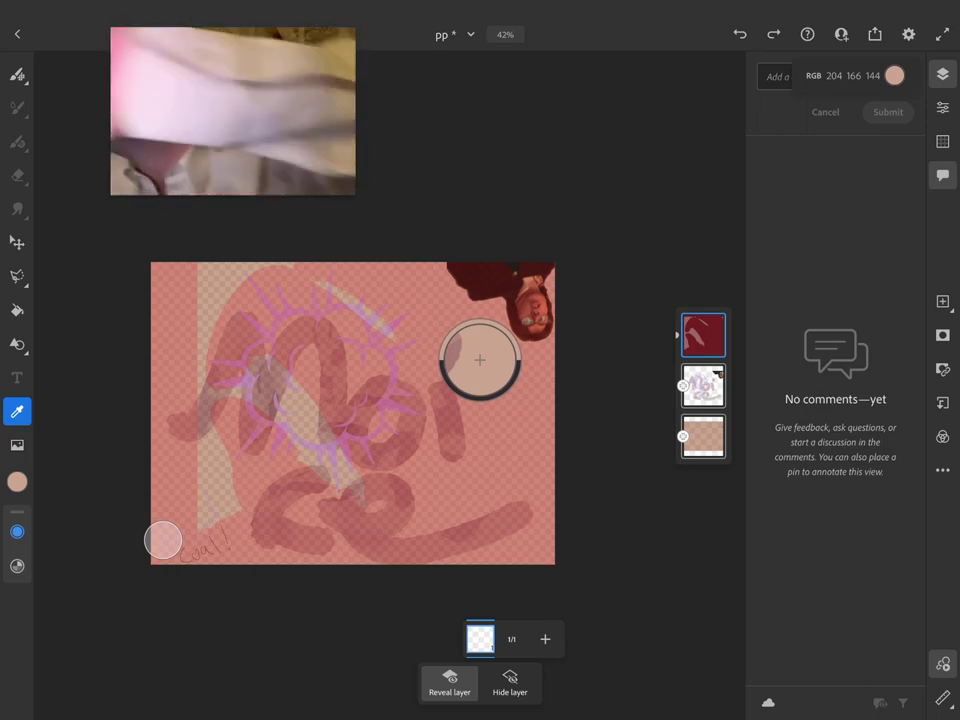
pyautogui.moveTo(942, 301); pyautogui.dragTo(815, 345)
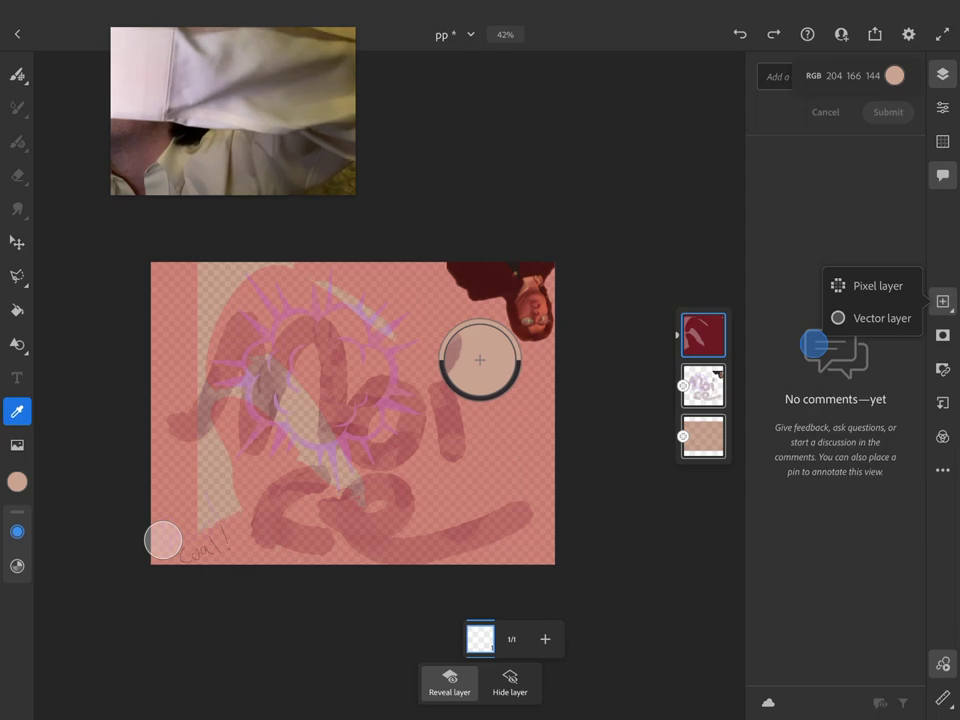
pyautogui.click(868, 318)
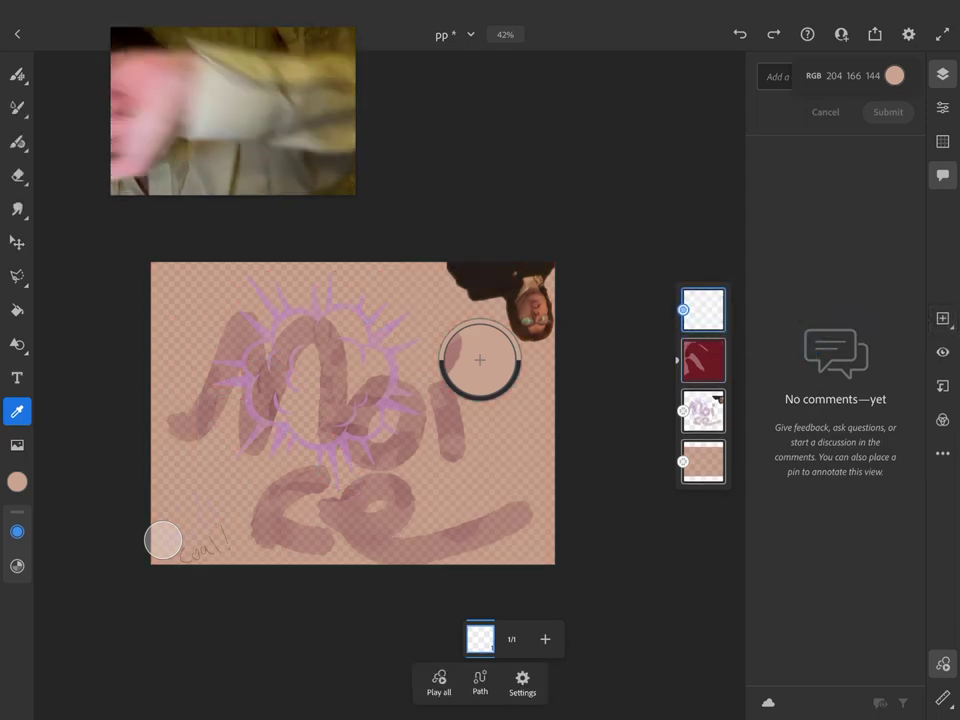
# Add a 'Lorem' text box across the upper canvas coloured dark maroon (44, 3, 18)
pyautogui.click(17, 377)
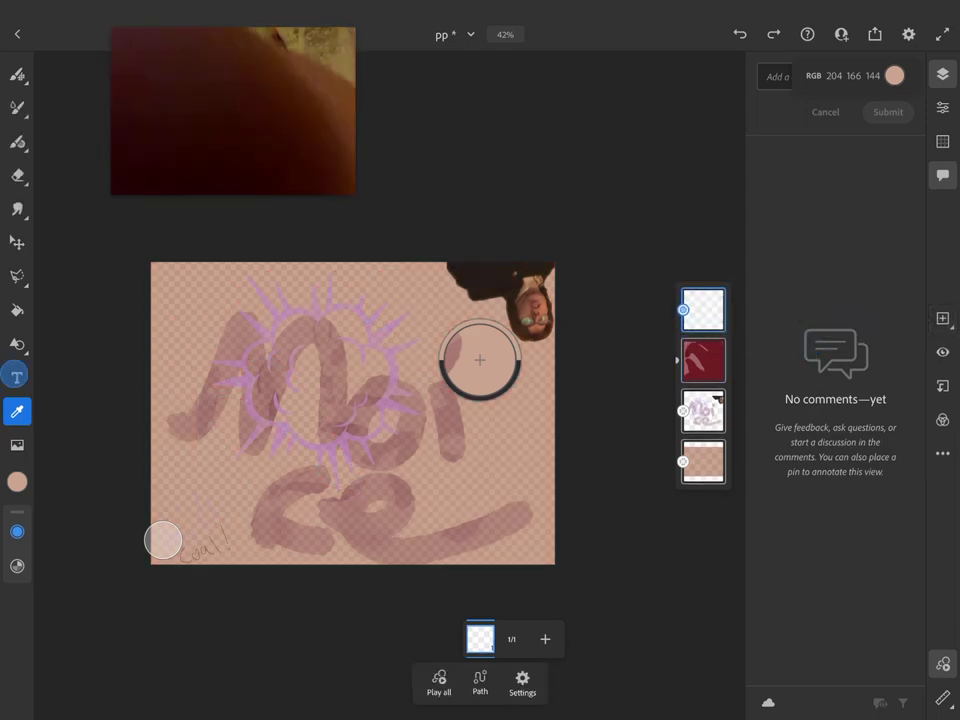
pyautogui.moveTo(199, 289); pyautogui.dragTo(484, 410)
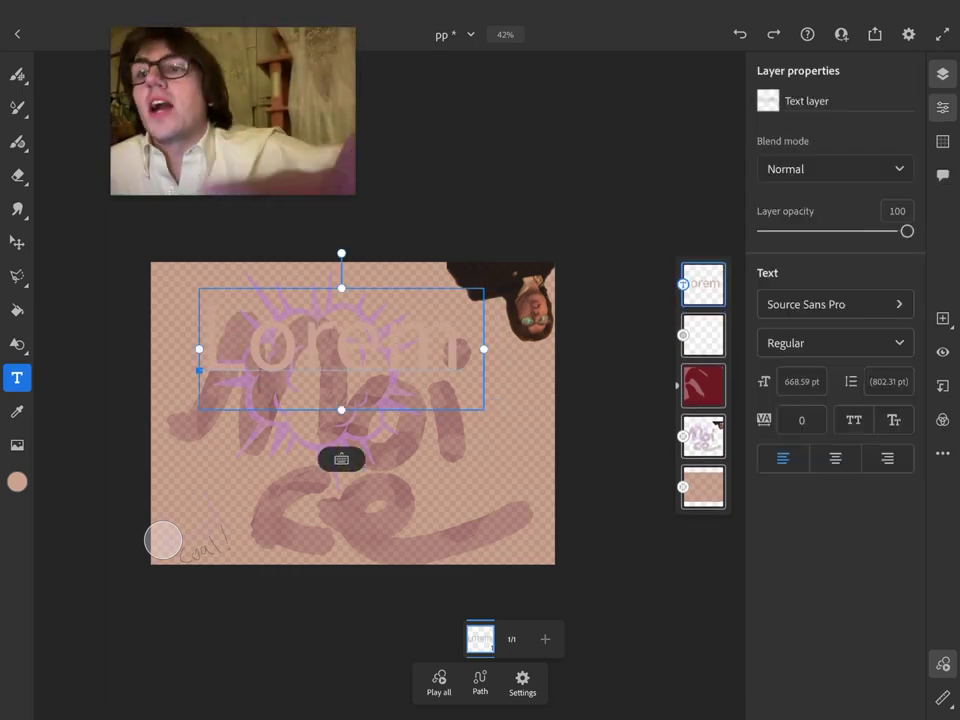
pyautogui.click(17, 481)
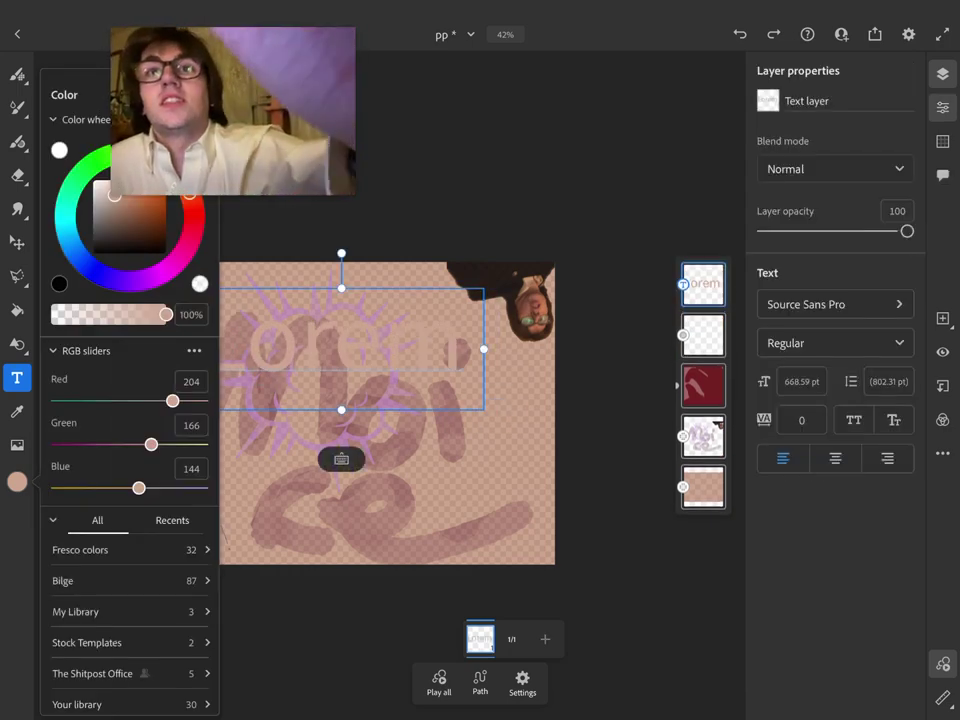
pyautogui.click(72, 185)
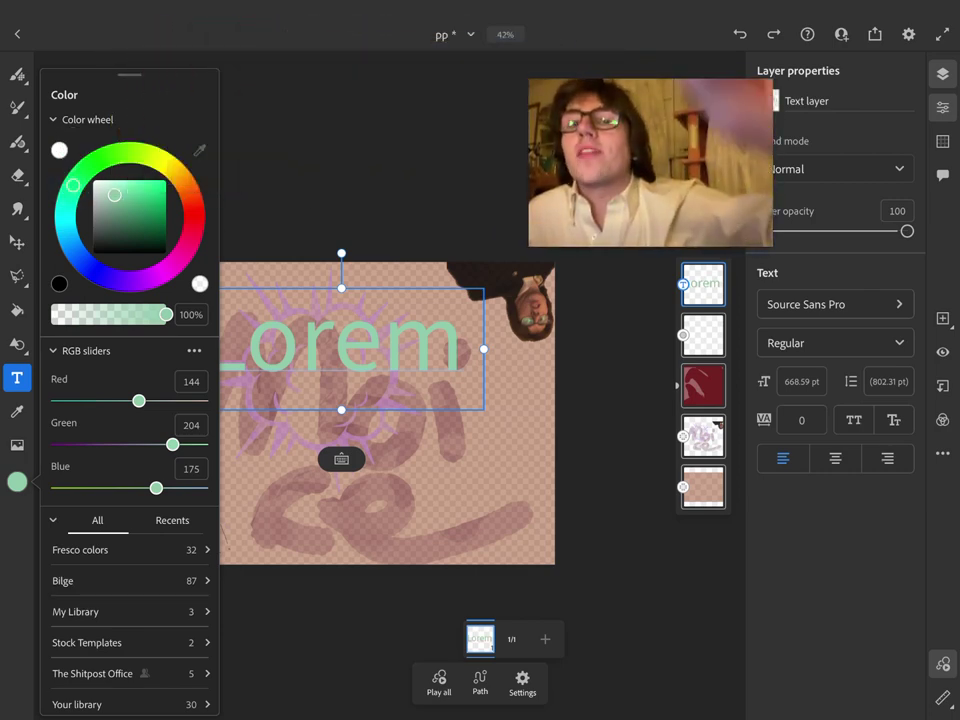
pyautogui.click(169, 172)
pyautogui.moveTo(169, 172); pyautogui.dragTo(190, 236)
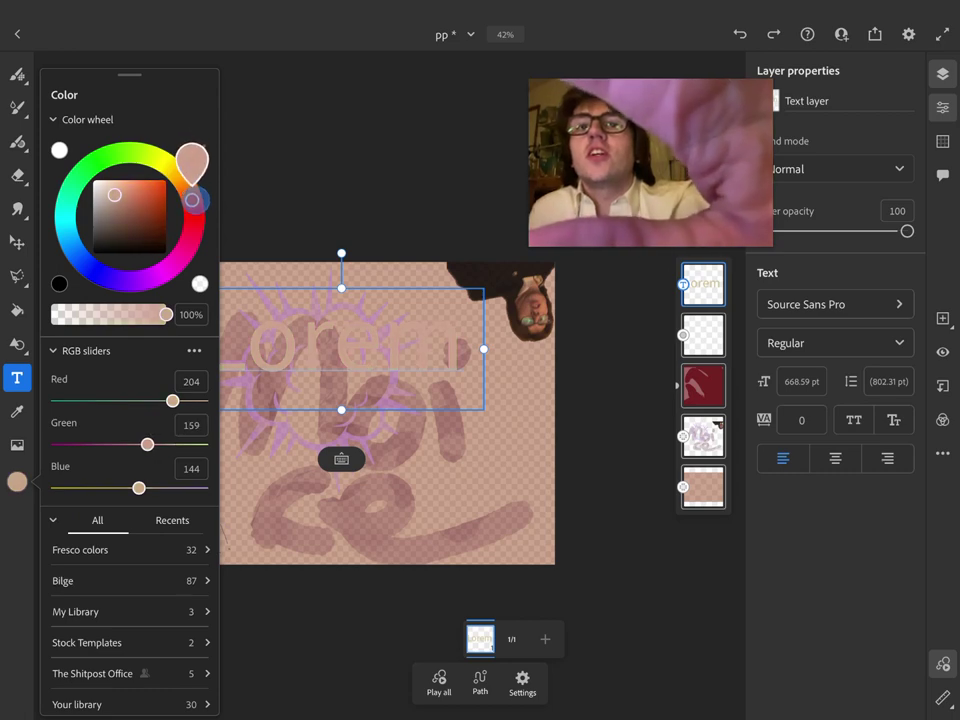
pyautogui.moveTo(114, 194); pyautogui.dragTo(160, 241)
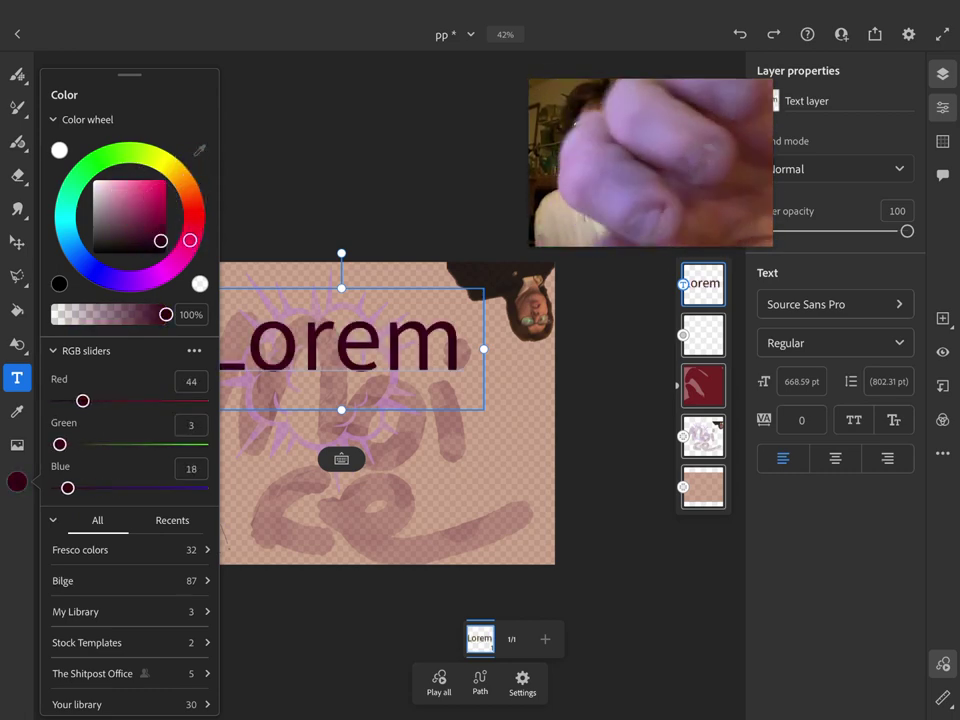
pyautogui.click(163, 540)
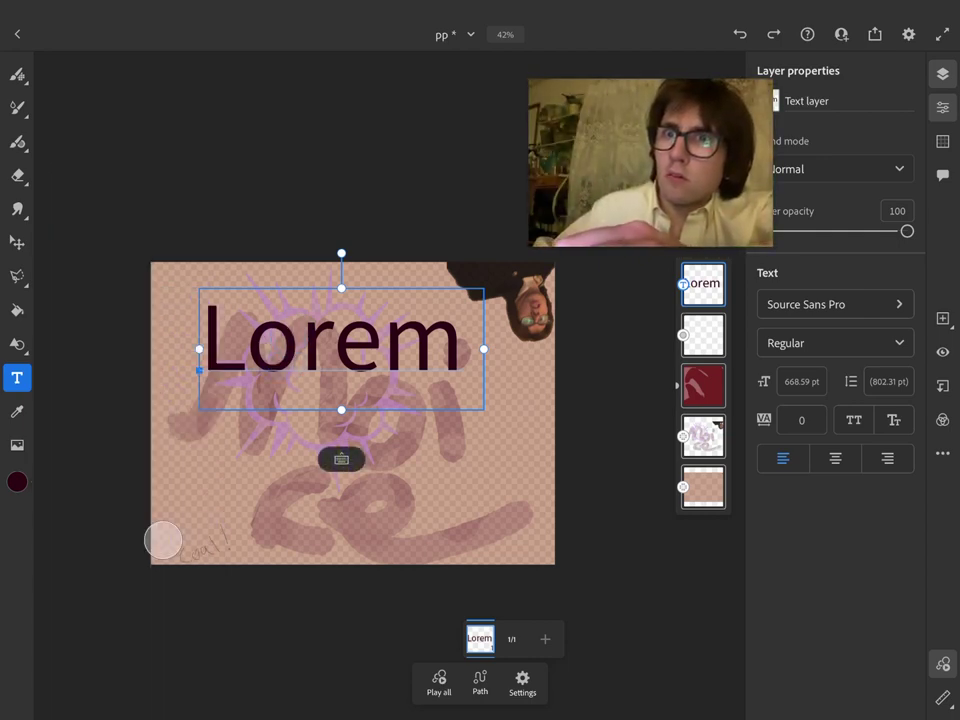
# Try the Fill tool on the Lorem text layer and bring up its layer actions
pyautogui.press('g')
pyautogui.click(330, 345)
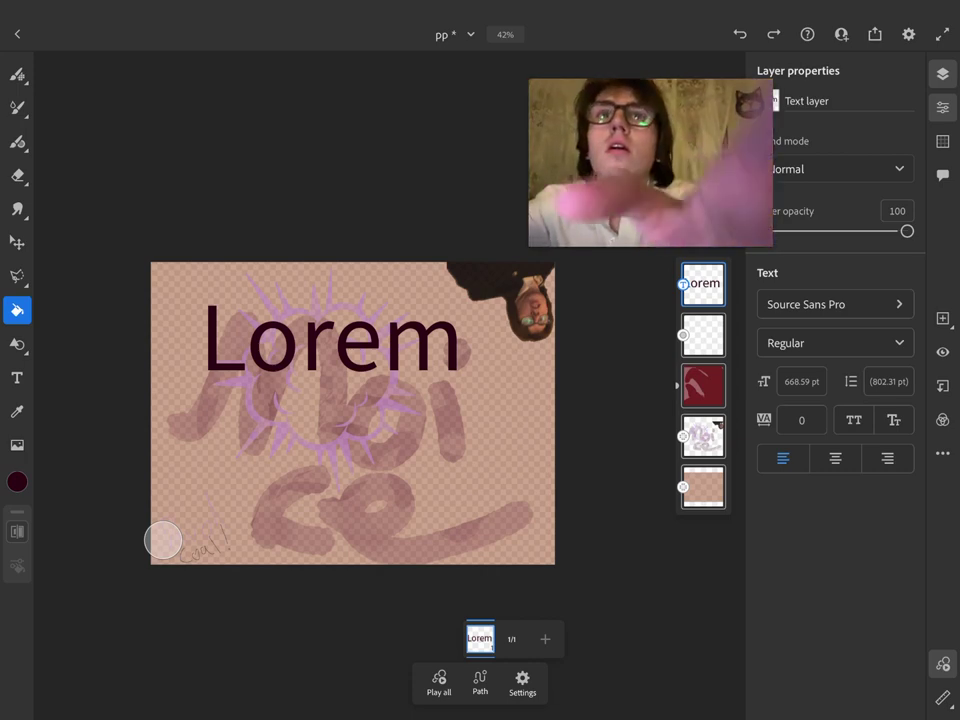
pyautogui.click(456, 336)
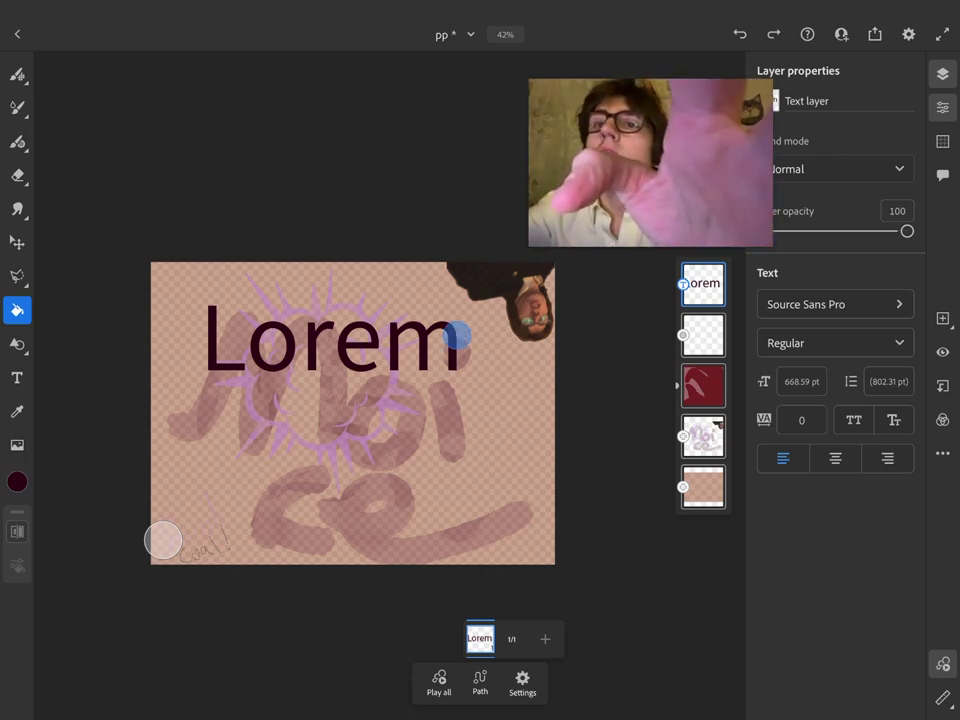
pyautogui.click(703, 284)
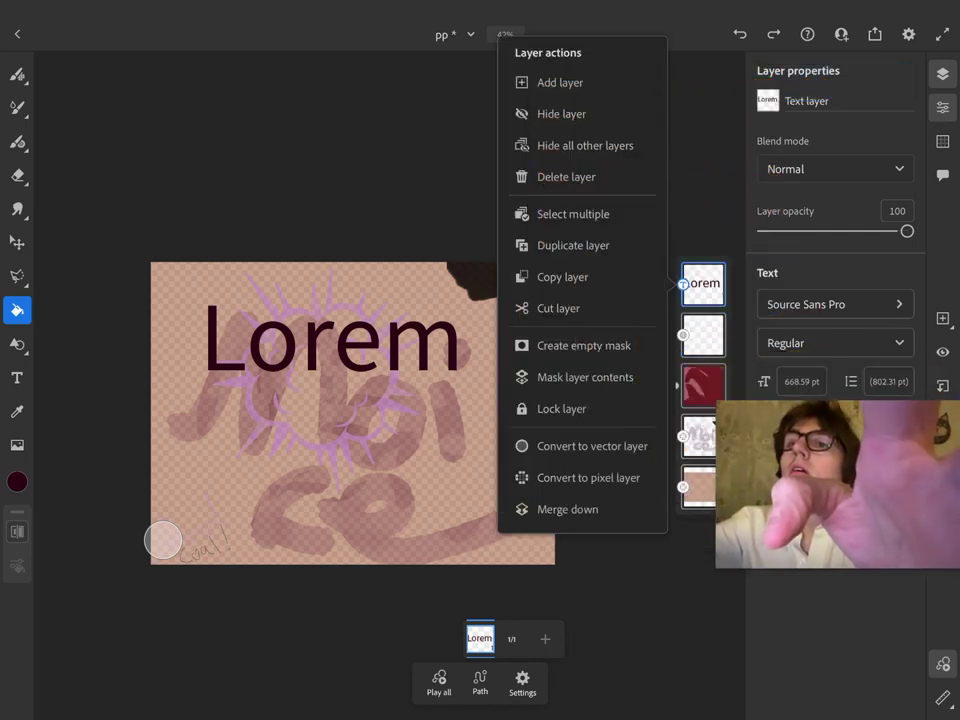
# Undo three times to remove the Lorem text layer
pyautogui.click(739, 34)
pyautogui.click(739, 34)
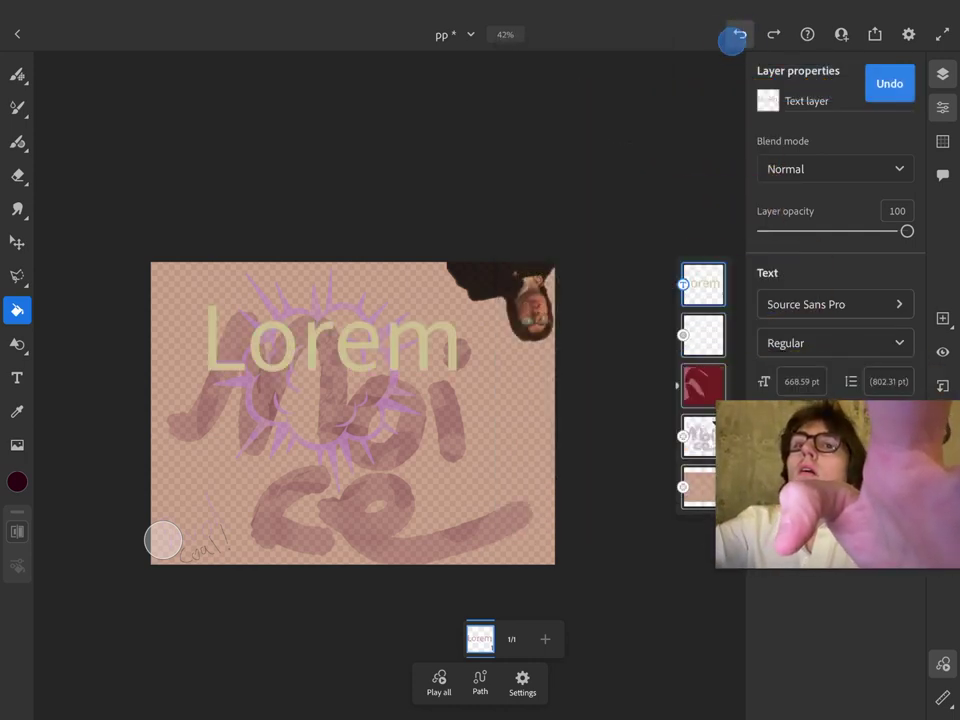
pyautogui.click(739, 34)
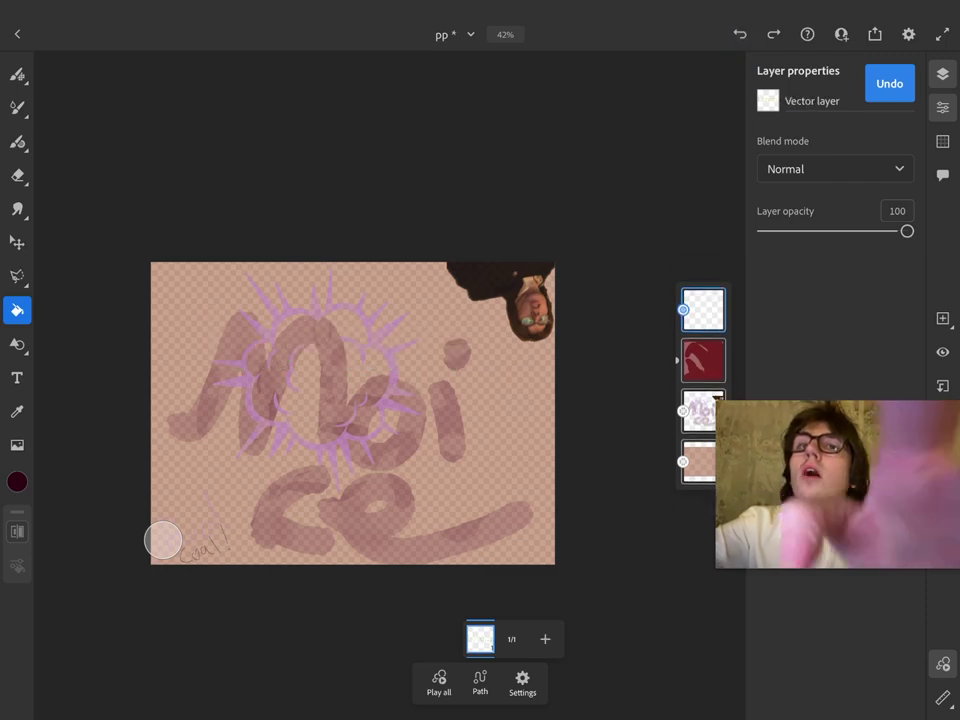
# Set the working colour to dark green, RGB 44, 67, 3
pyautogui.click(17, 482)
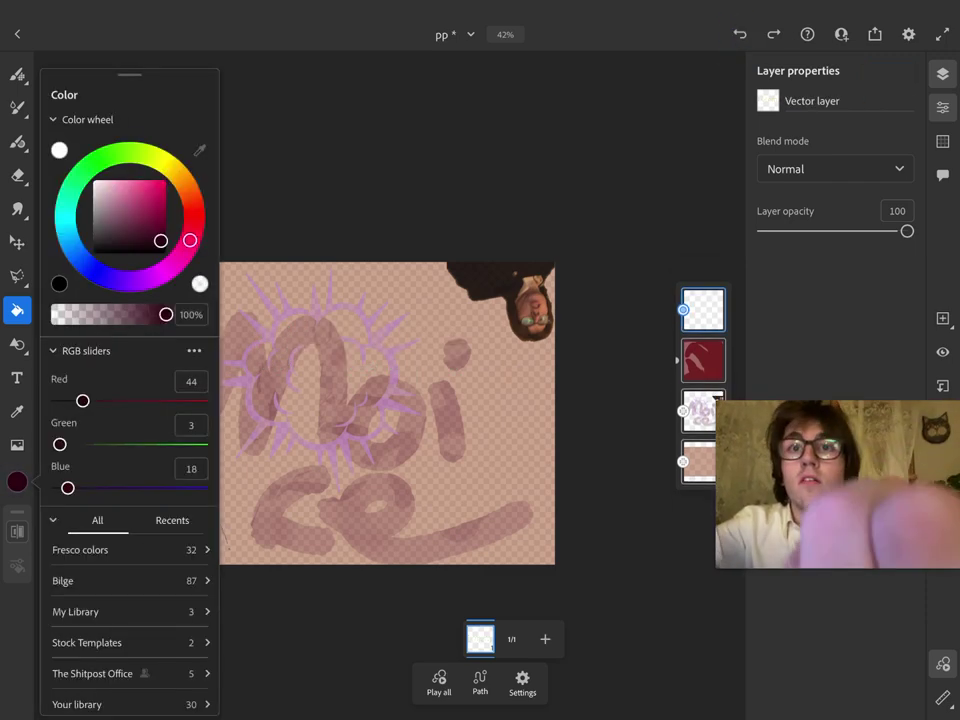
pyautogui.moveTo(190, 240); pyautogui.dragTo(193, 206)
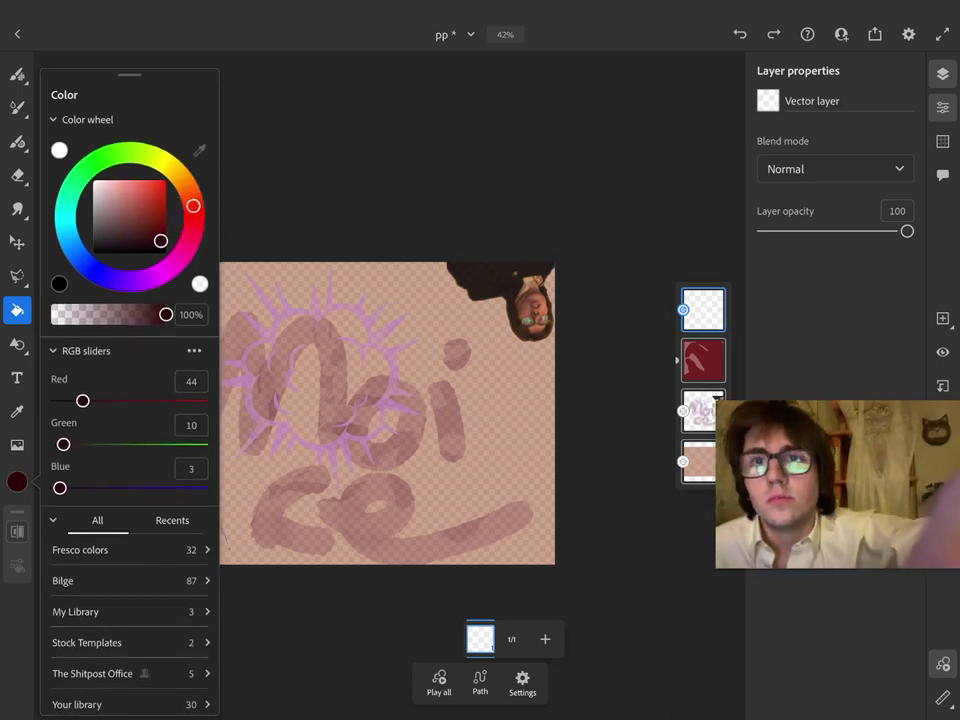
pyautogui.moveTo(63, 444)
pyautogui.mouseDown()
pyautogui.moveTo(199, 481)
pyautogui.moveTo(116, 466)
pyautogui.mouseUp()
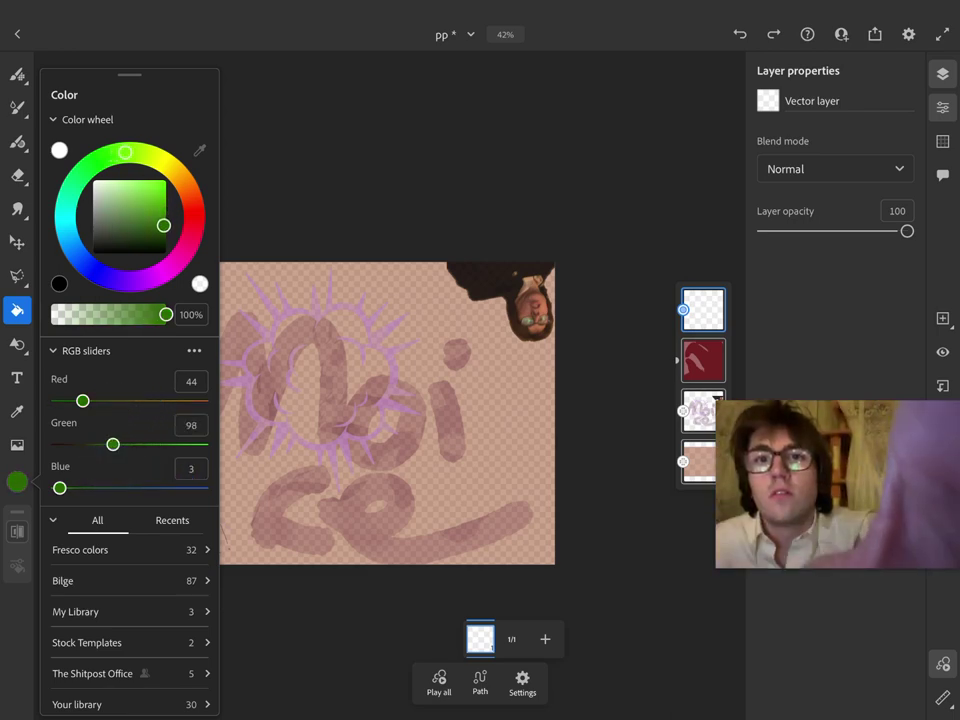
pyautogui.moveTo(93, 450); pyautogui.dragTo(79, 452)
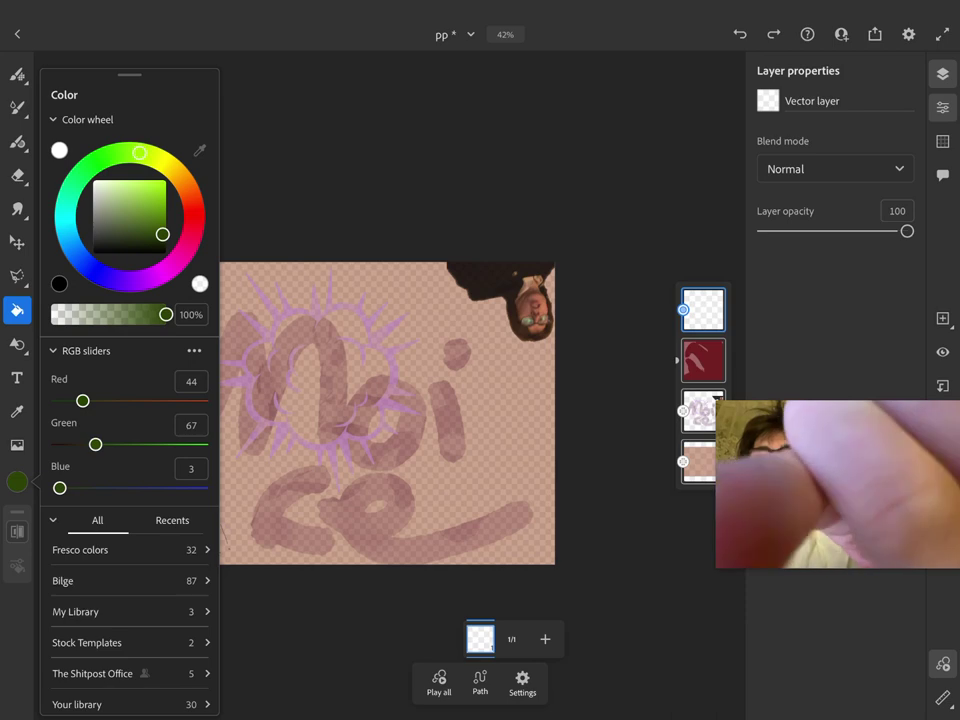
pyautogui.click(163, 540)
pyautogui.click(17, 368)
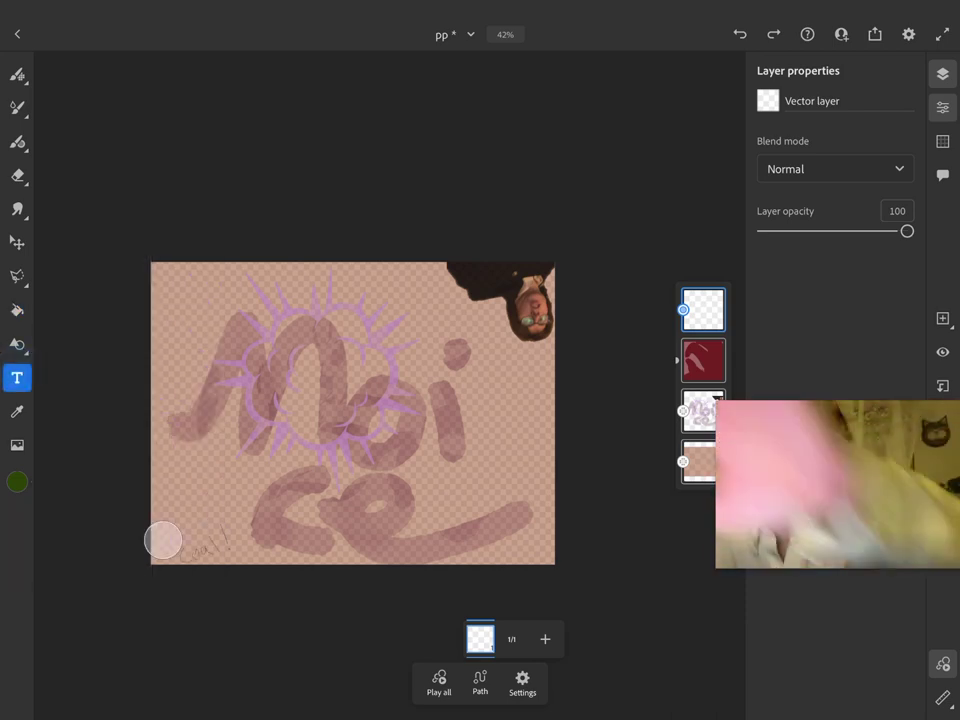
# Place a mint-green Lorem text box across the upper canvas, cancelling a stray lasso selection
pyautogui.click(341, 349)
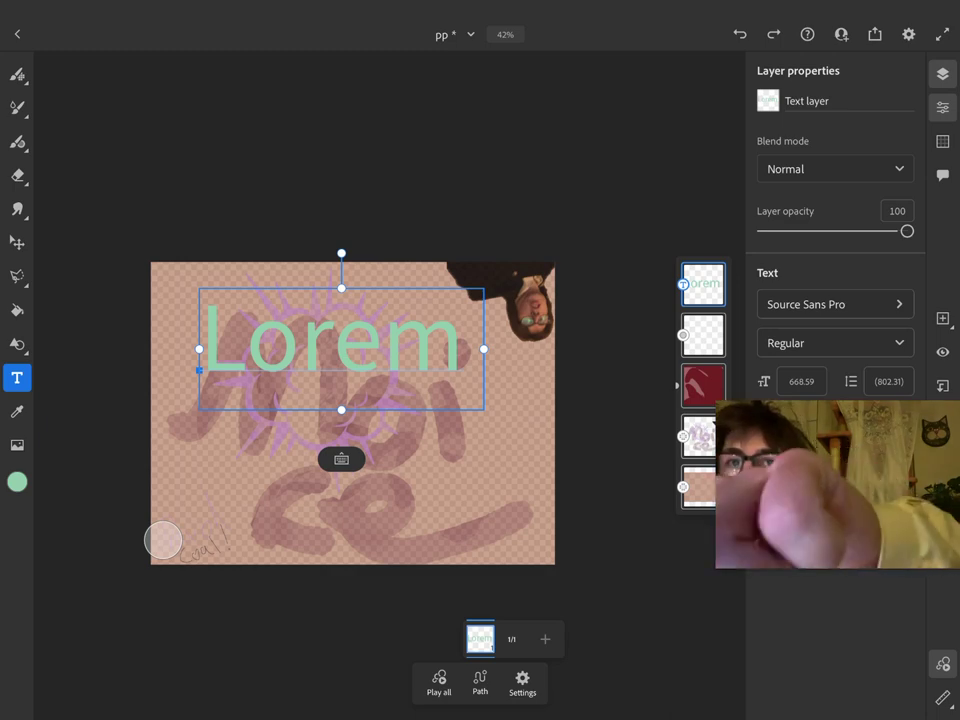
pyautogui.moveTo(341, 459); pyautogui.dragTo(480, 300)
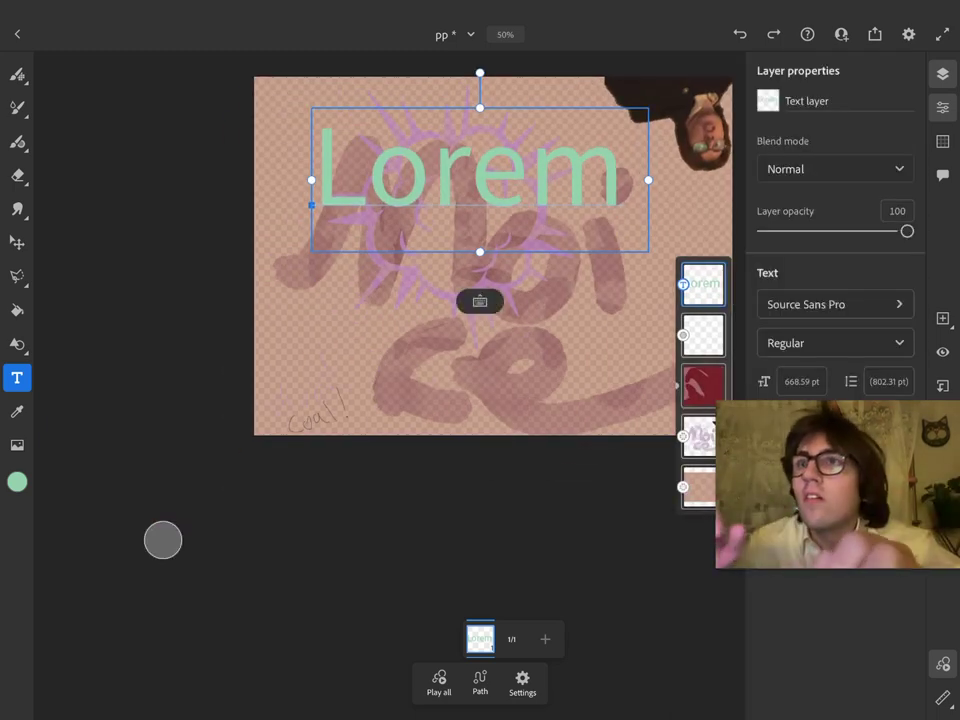
pyautogui.click(17, 276)
pyautogui.moveTo(443, 190); pyautogui.dragTo(451, 291)
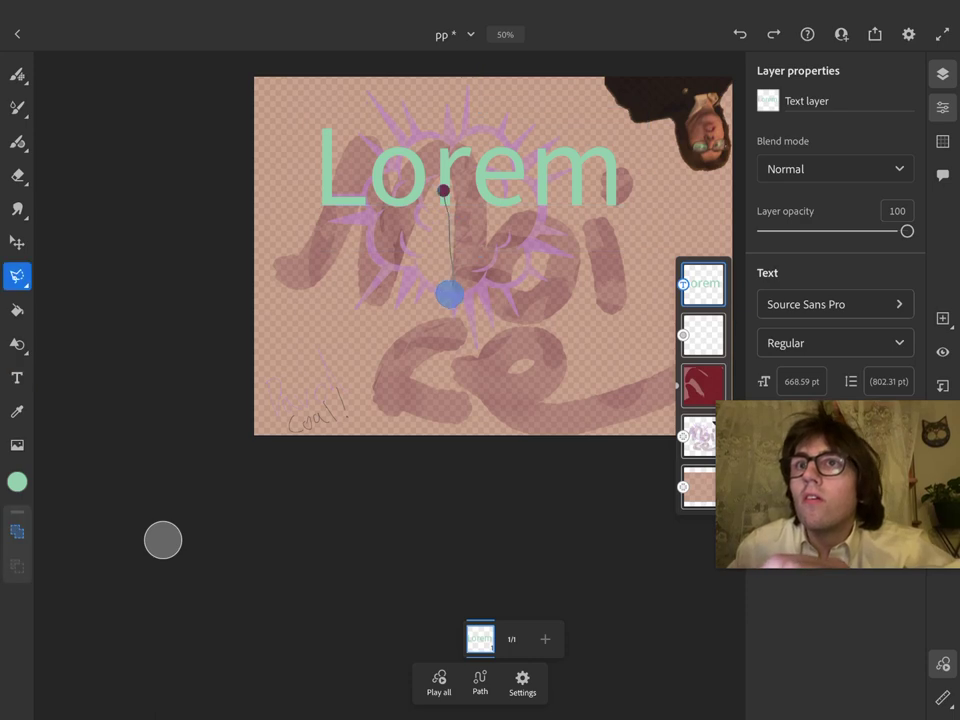
pyautogui.hotkey('ctrl', 'z')
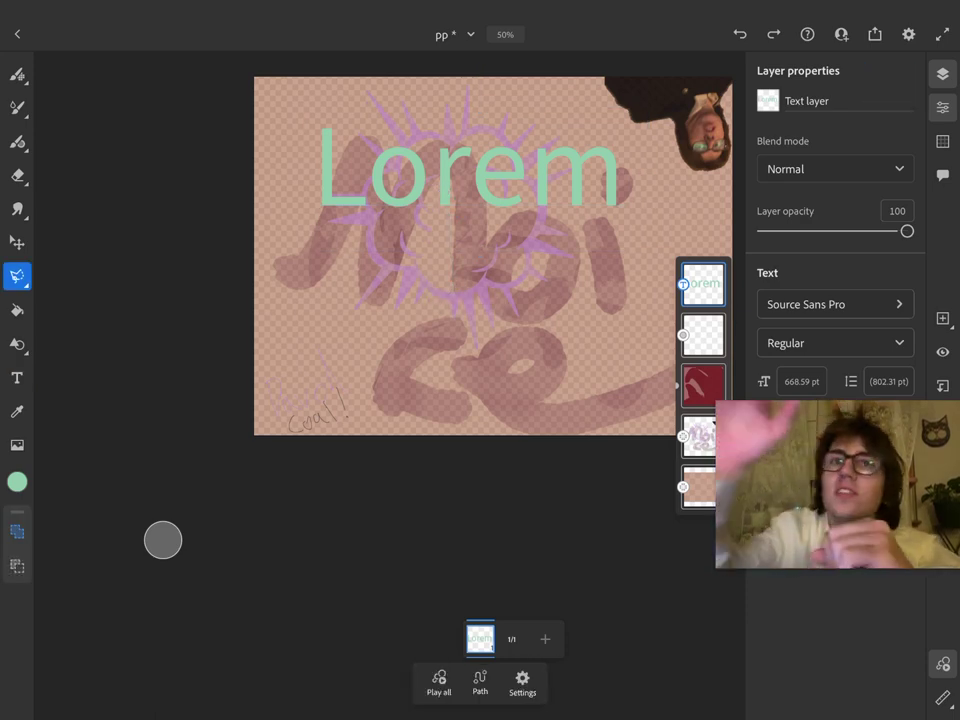
# Move the 668.59 pt Lorem text lower and left with a slight tilt
pyautogui.click(17, 377)
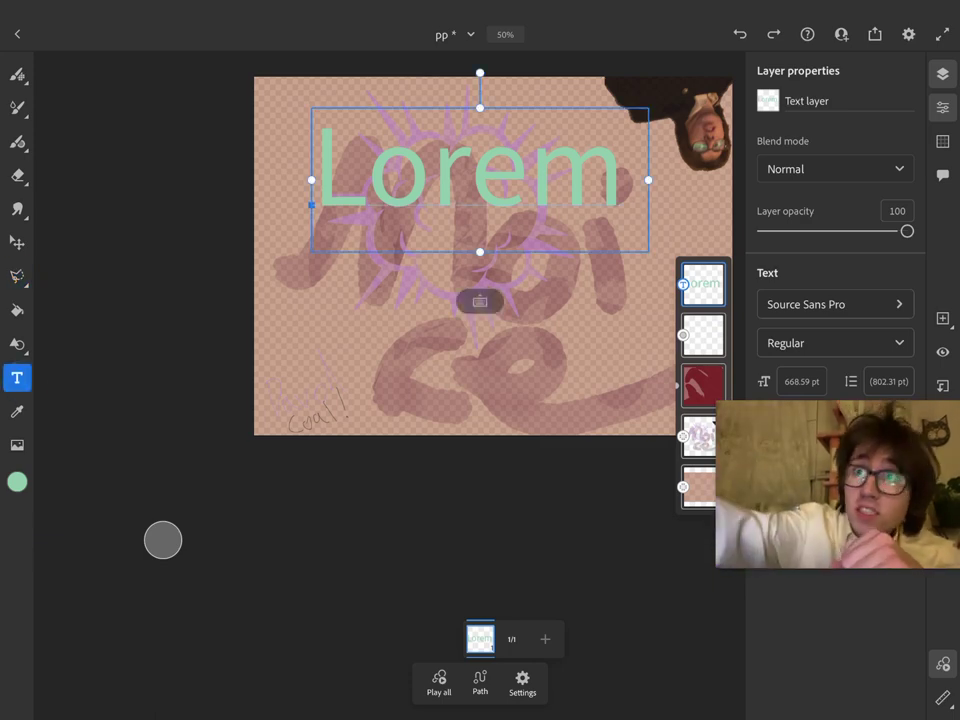
pyautogui.moveTo(562, 184); pyautogui.dragTo(541, 285)
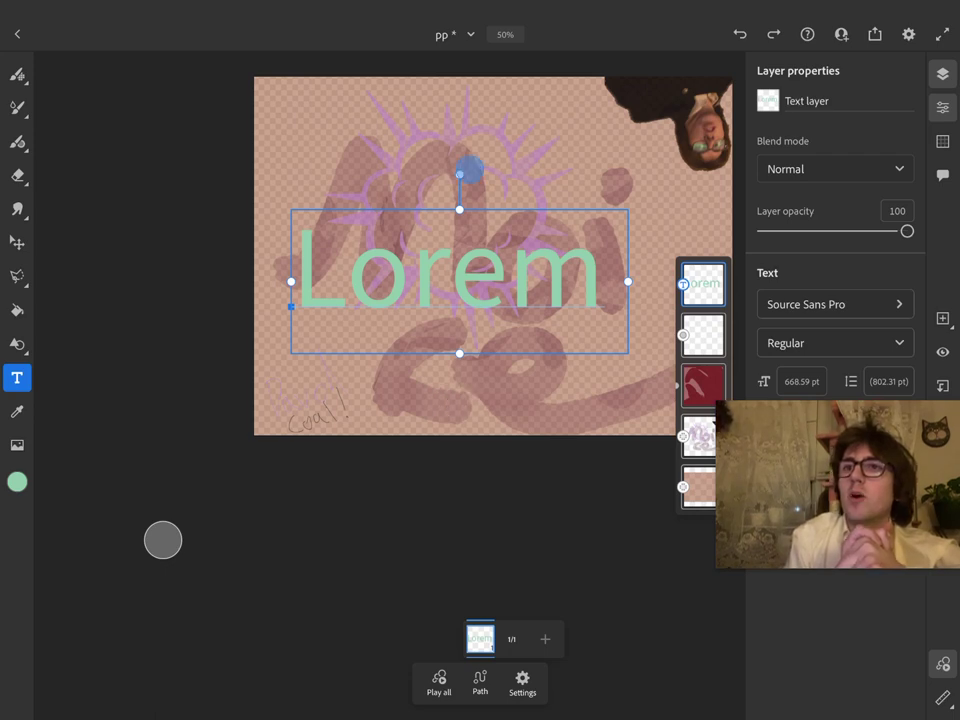
pyautogui.moveTo(466, 167); pyautogui.dragTo(456, 146)
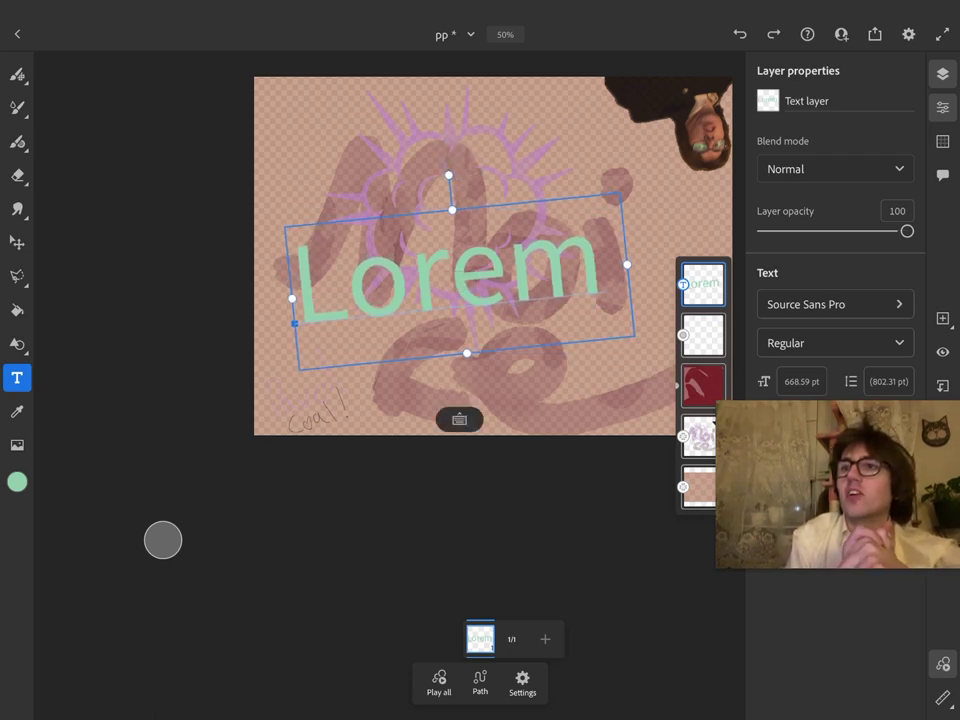
pyautogui.moveTo(580, 273)
pyautogui.mouseDown()
pyautogui.moveTo(585, 351)
pyautogui.moveTo(591, 221)
pyautogui.mouseUp()
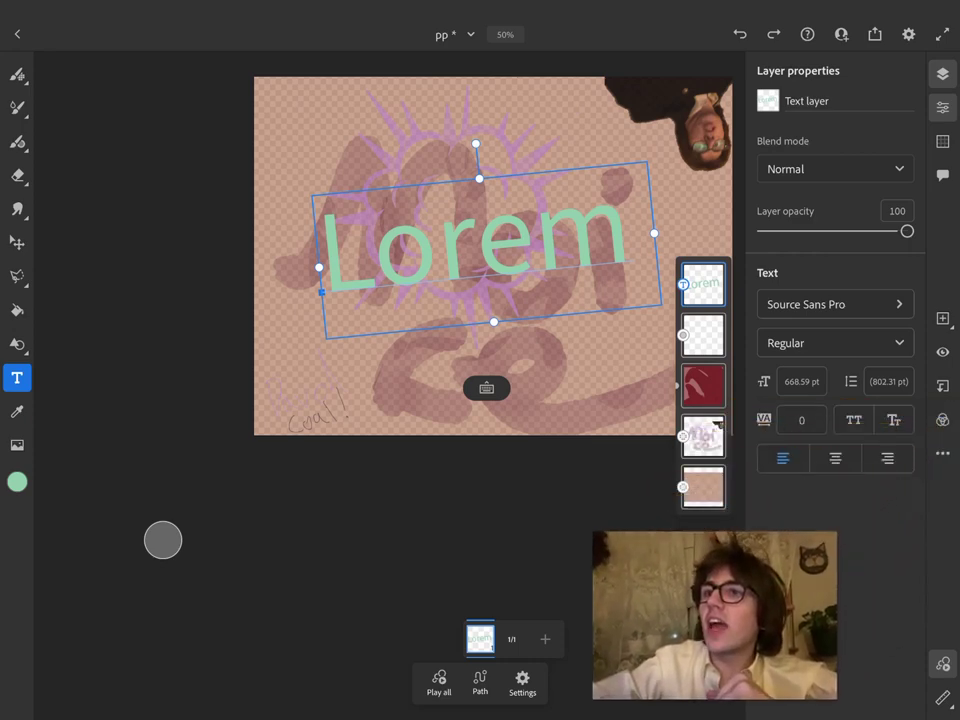
pyautogui.moveTo(607, 218); pyautogui.dragTo(556, 229)
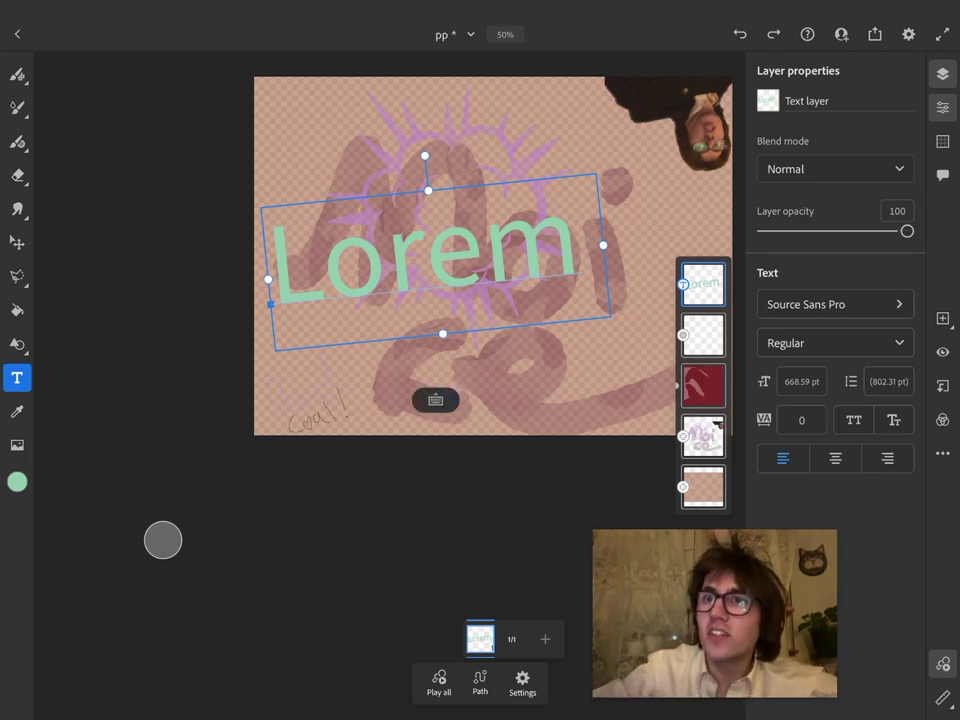
pyautogui.moveTo(440, 260); pyautogui.dragTo(480, 180)
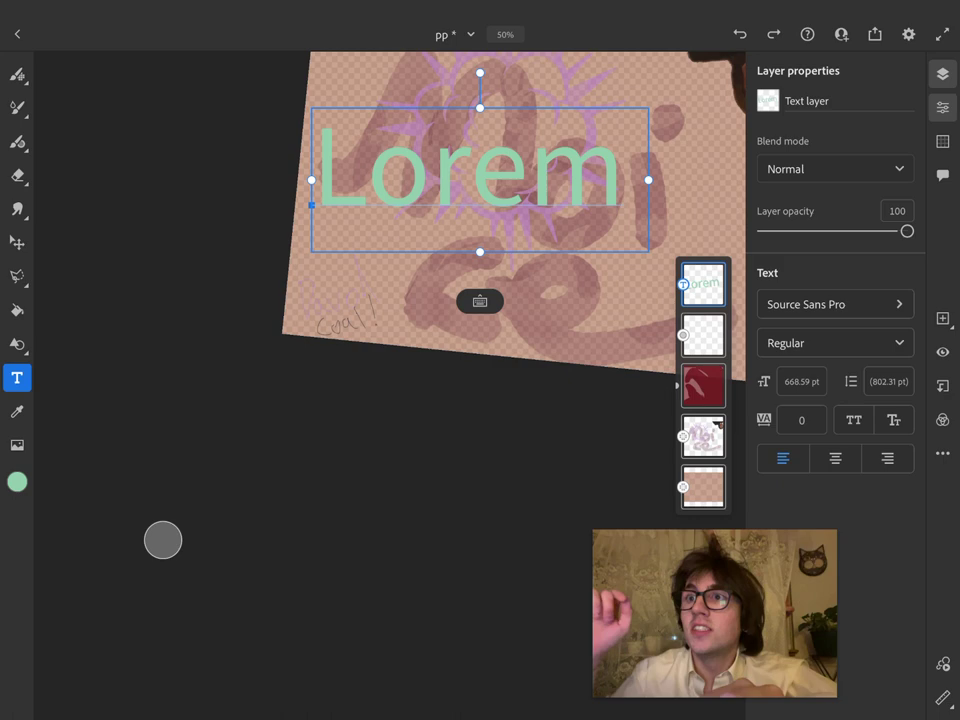
# Show the Motion frames for the text layer and select the Lorem text box
pyautogui.click(943, 664)
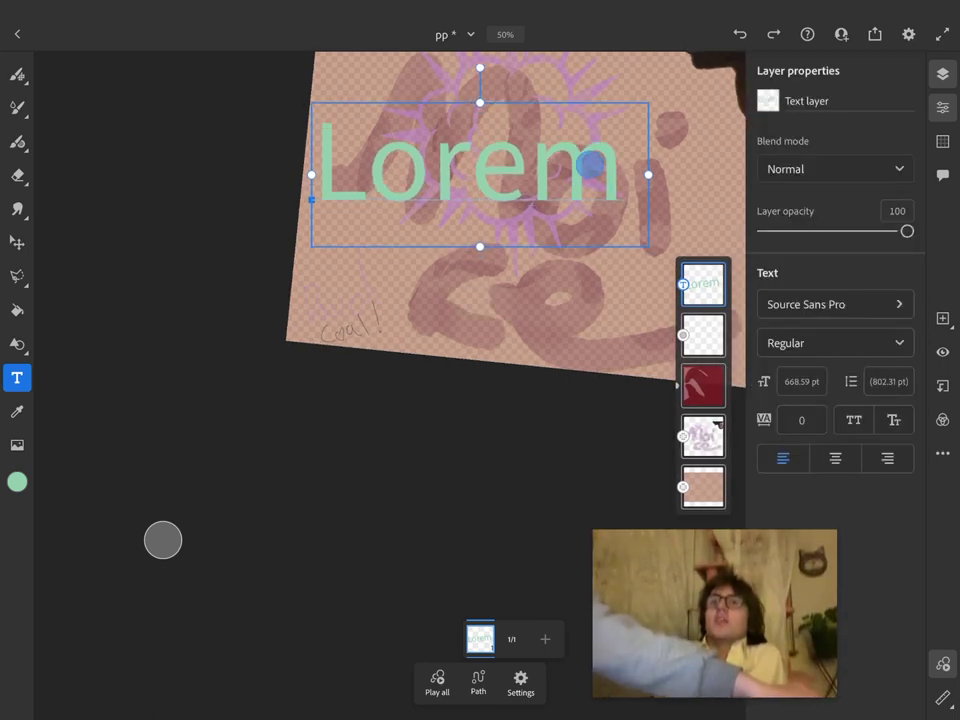
pyautogui.click(593, 170)
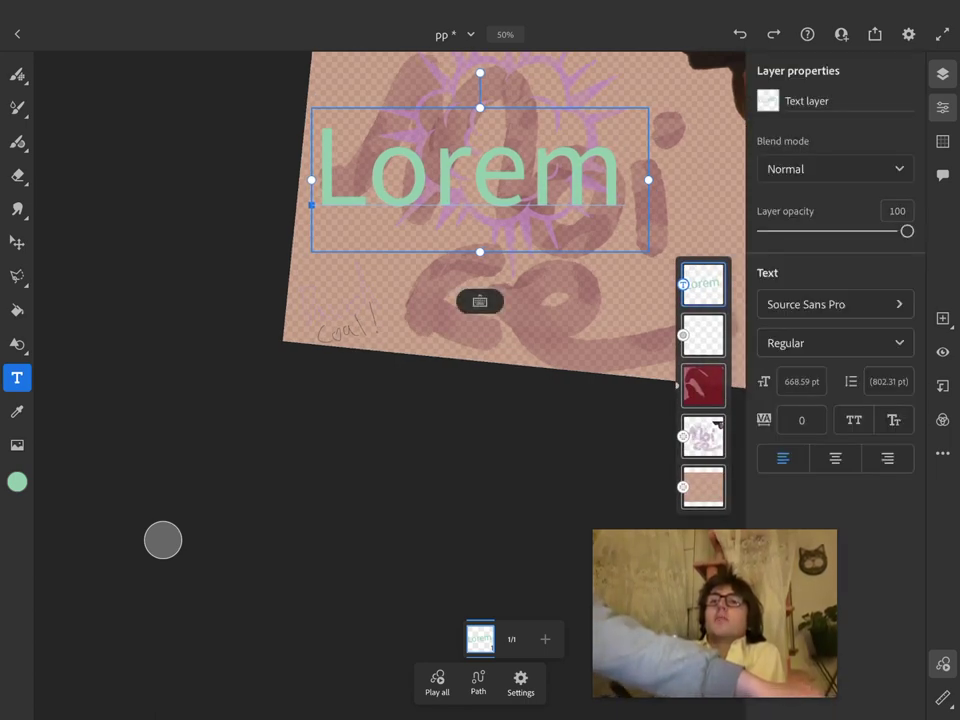
pyautogui.click(360, 220)
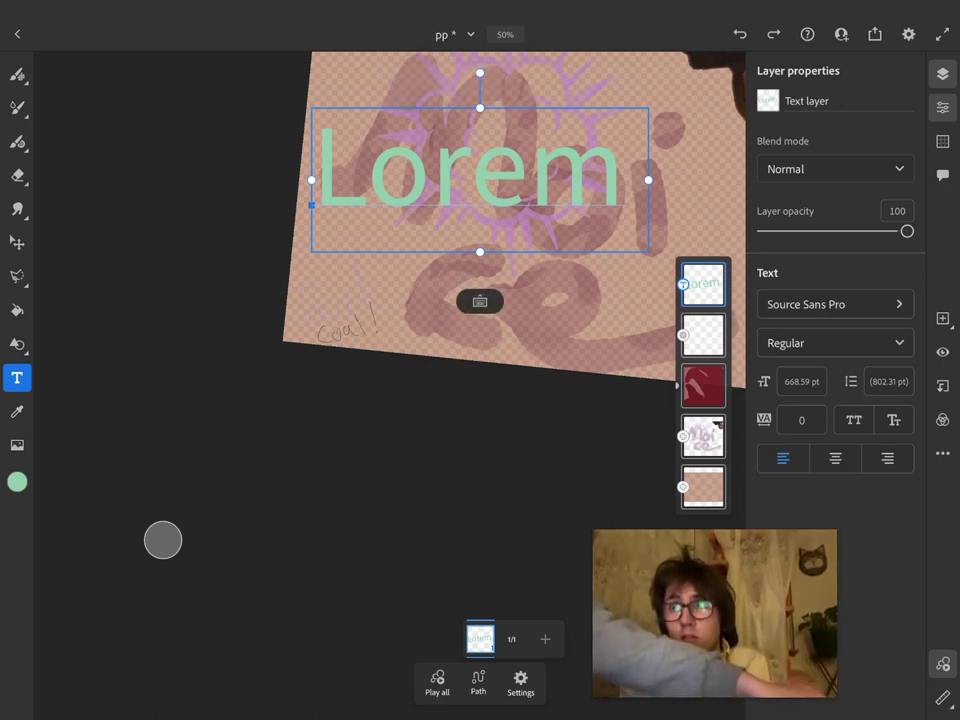
# Eyedrop the peach canvas colour and return to the brush
pyautogui.click(17, 411)
pyautogui.click(480, 360)
pyautogui.click(17, 107)
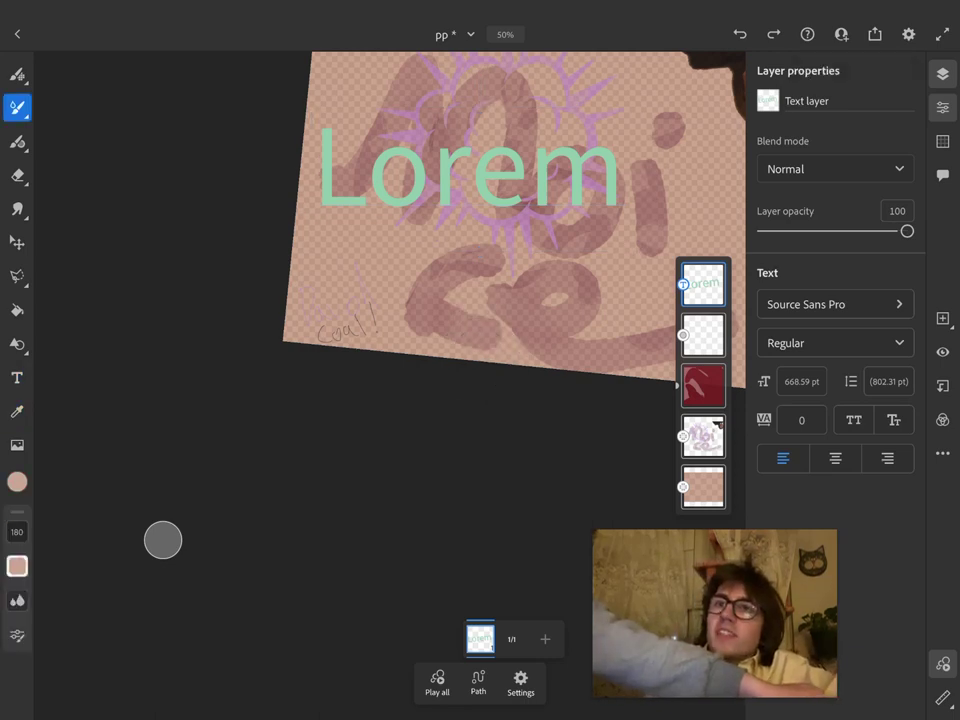
# Paint pink dabs over the o, e and r of Lorem on a new layer
pyautogui.click(480, 360)
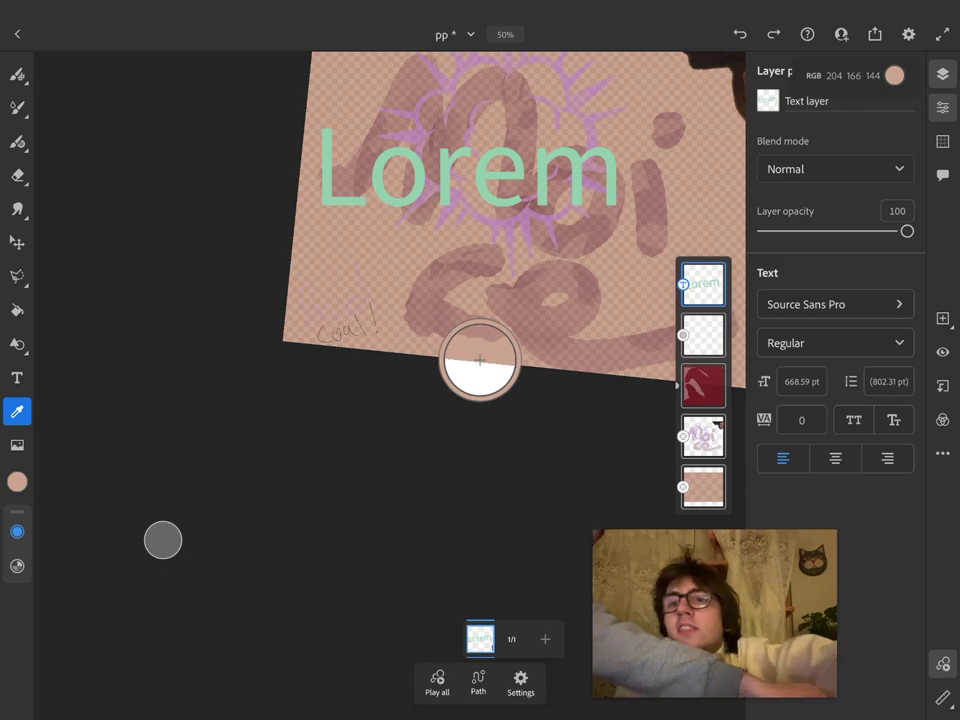
pyautogui.click(17, 107)
pyautogui.moveTo(420, 146); pyautogui.dragTo(422, 190)
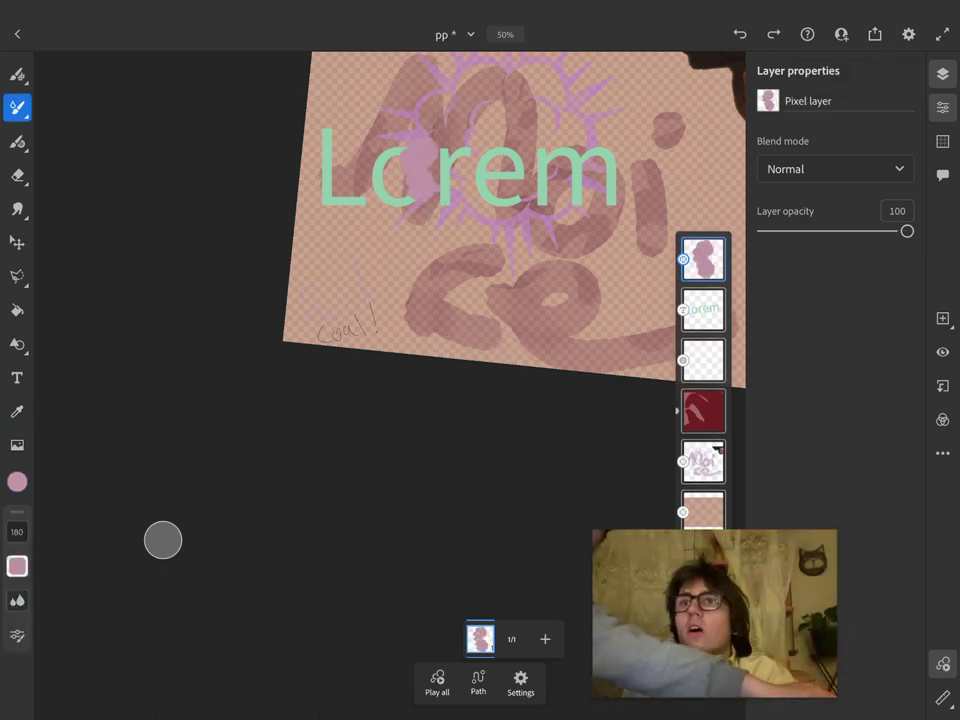
pyautogui.click(492, 193)
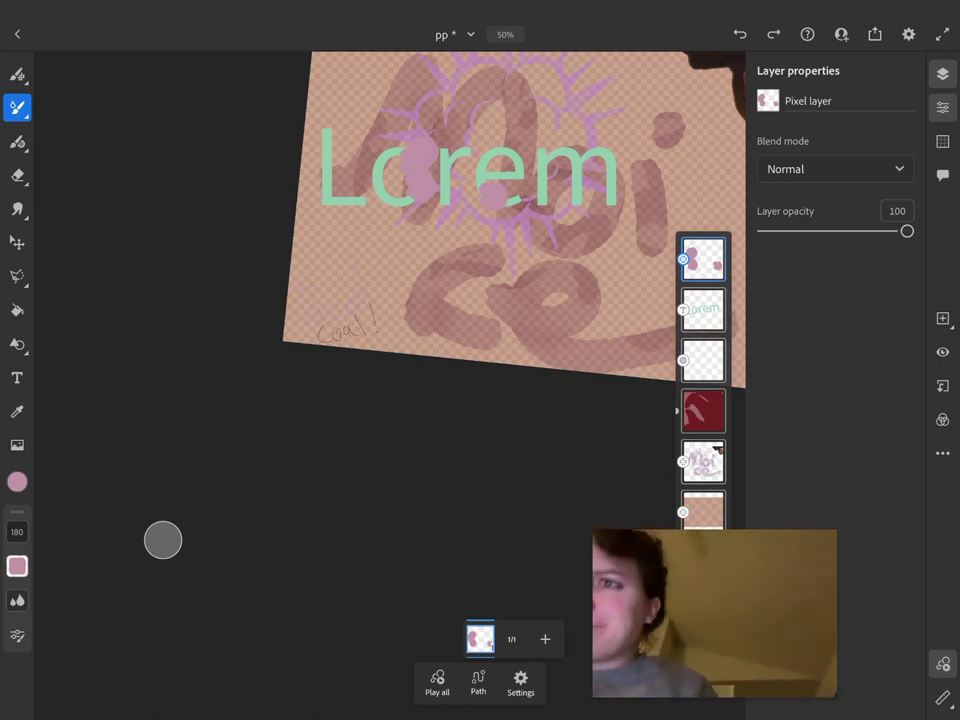
pyautogui.click(510, 177)
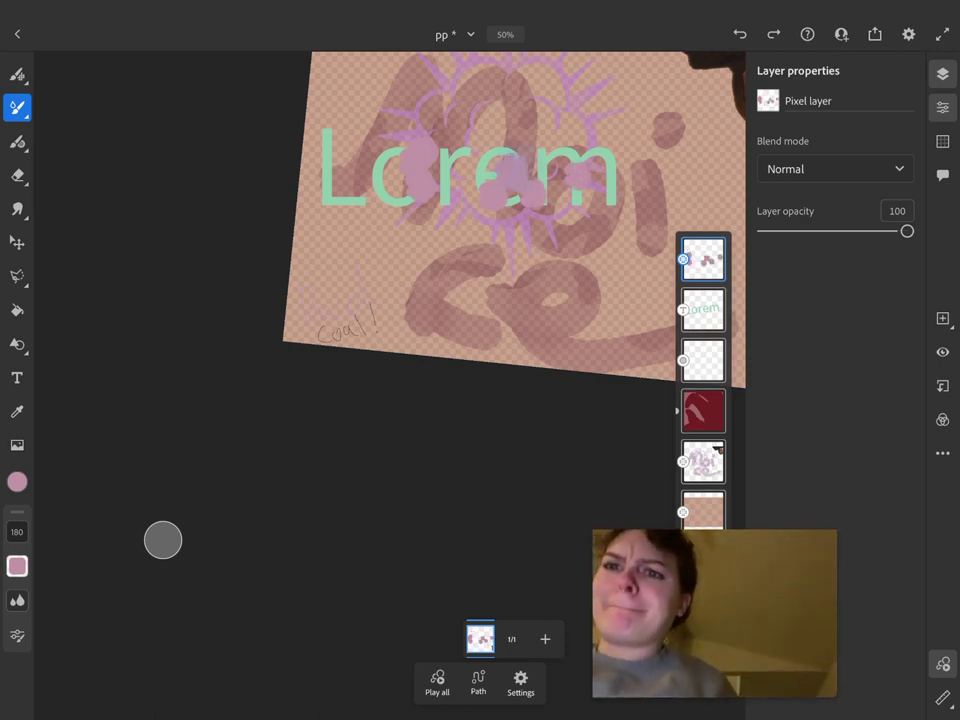
pyautogui.moveTo(487, 339); pyautogui.dragTo(489, 354)
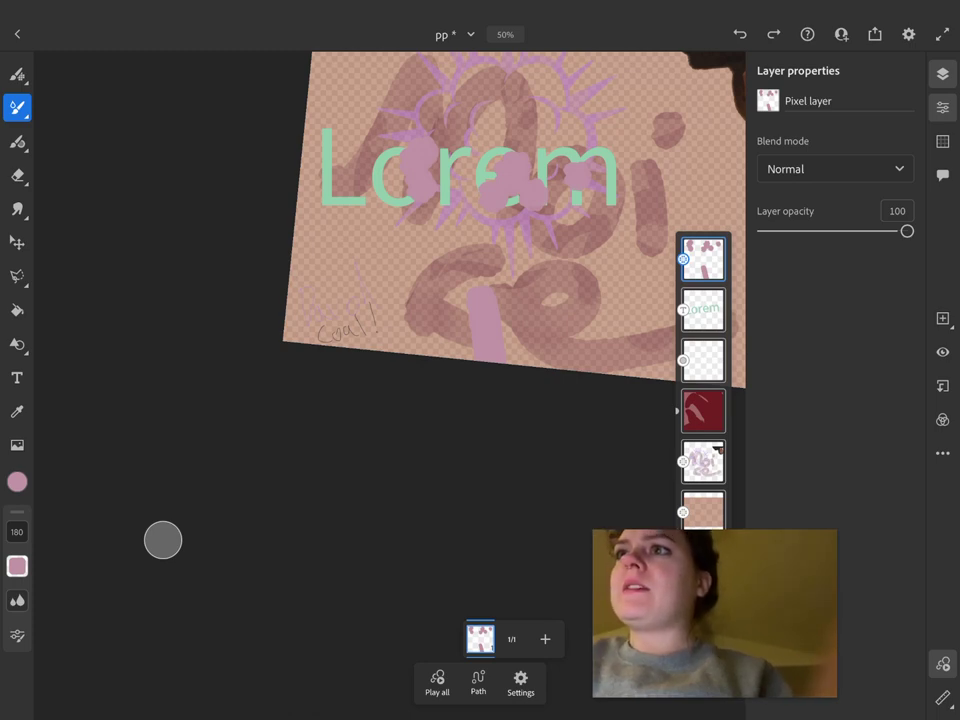
# Undo the pink dabs and their layer so Lorem is clear again
pyautogui.click(739, 34)
pyautogui.click(739, 34)
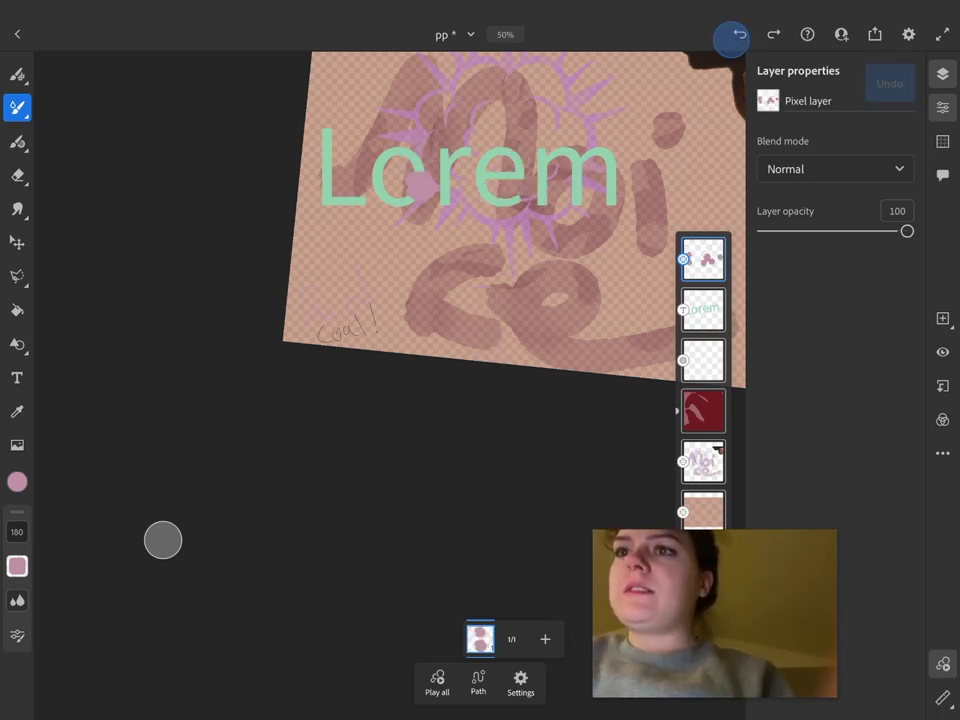
pyautogui.click(739, 34)
# Try a pink dab, a smudge and a vertical pink stroke near Lorem, undoing them
pyautogui.click(773, 34)
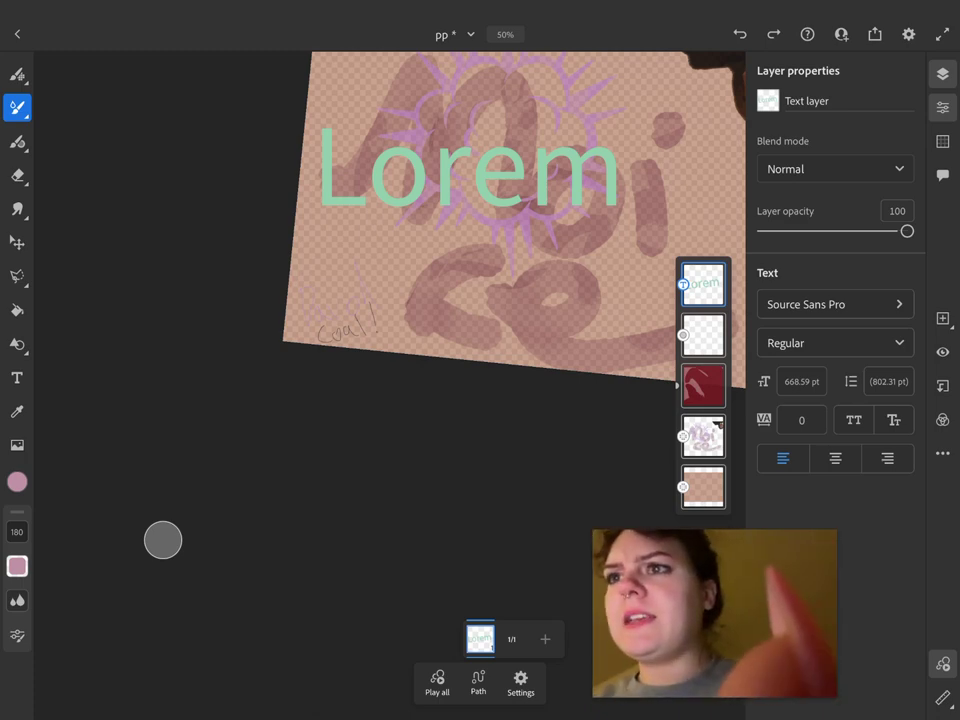
pyautogui.click(572, 191)
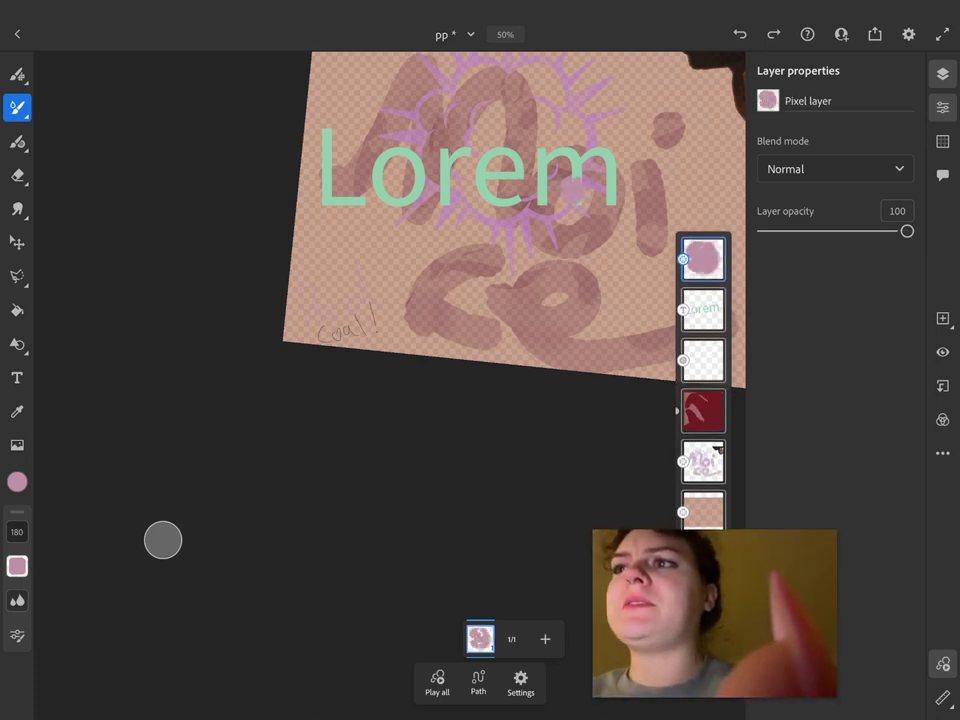
pyautogui.hotkey('ctrl', 'z')
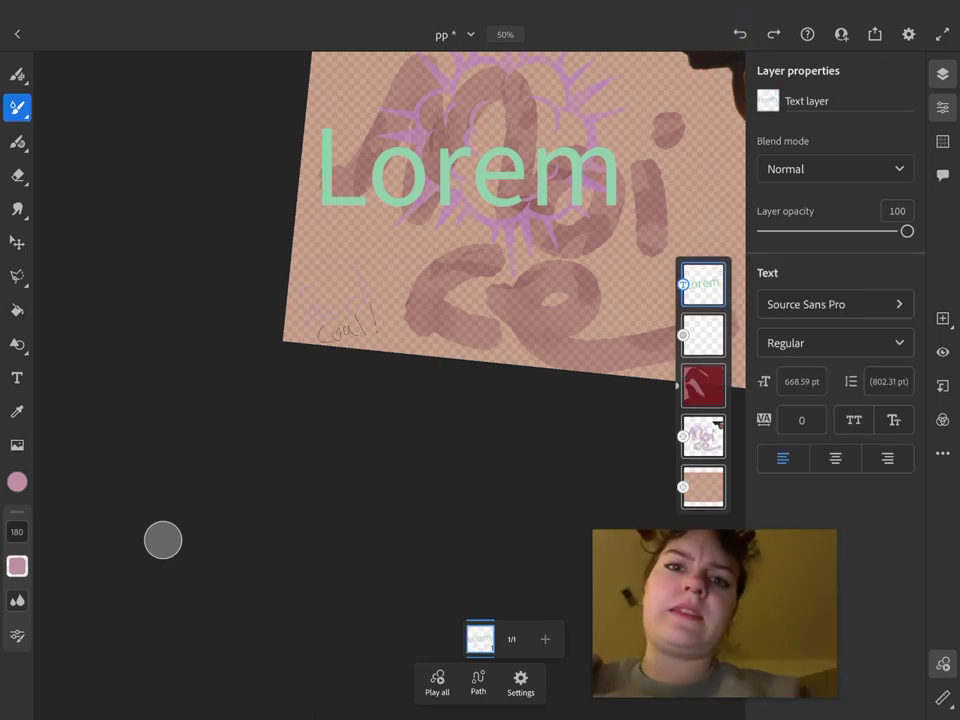
pyautogui.click(17, 208)
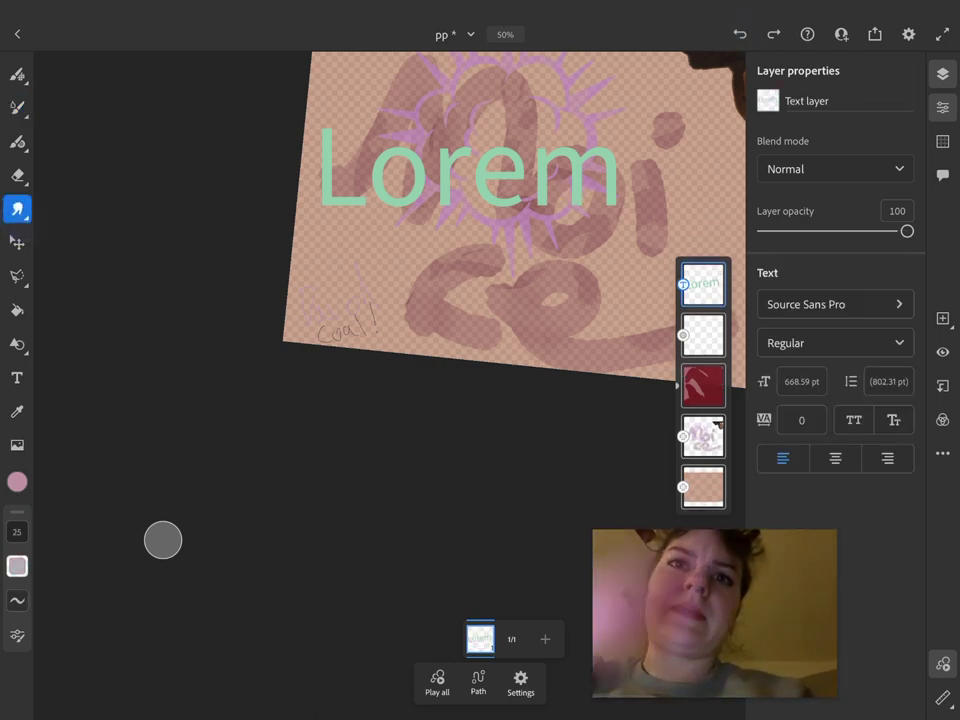
pyautogui.click(565, 420)
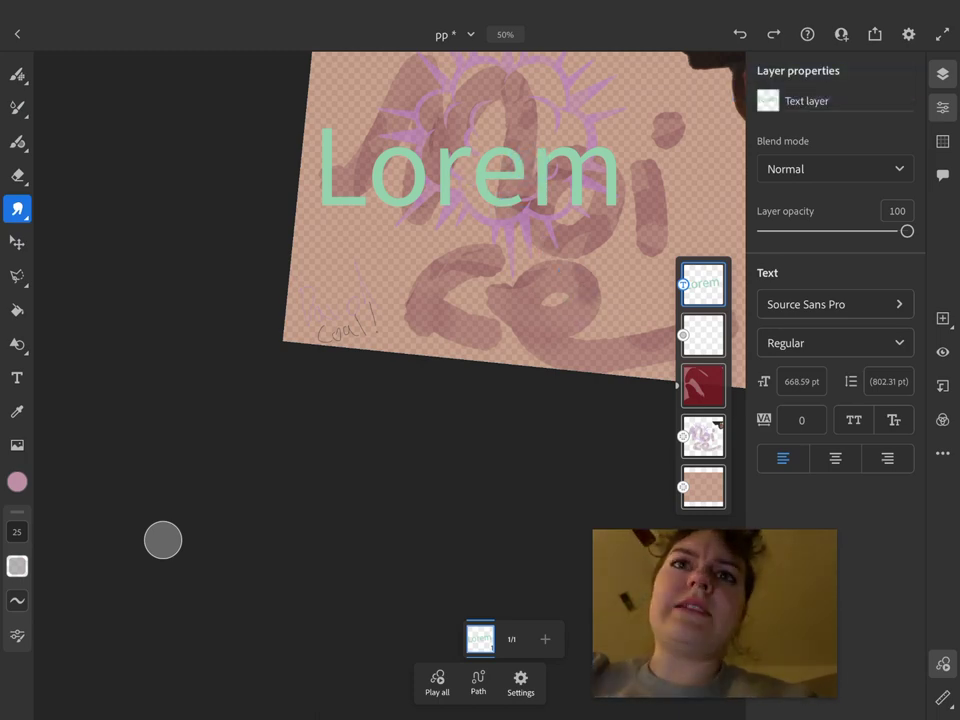
pyautogui.click(17, 72)
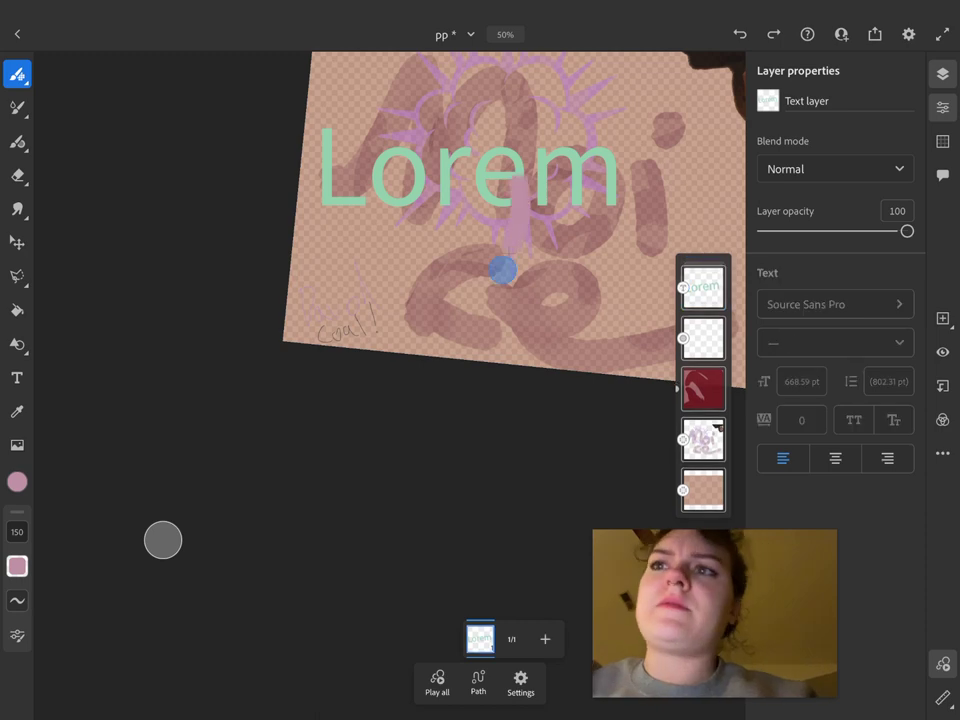
pyautogui.moveTo(520, 185); pyautogui.dragTo(478, 330)
pyautogui.click(740, 33)
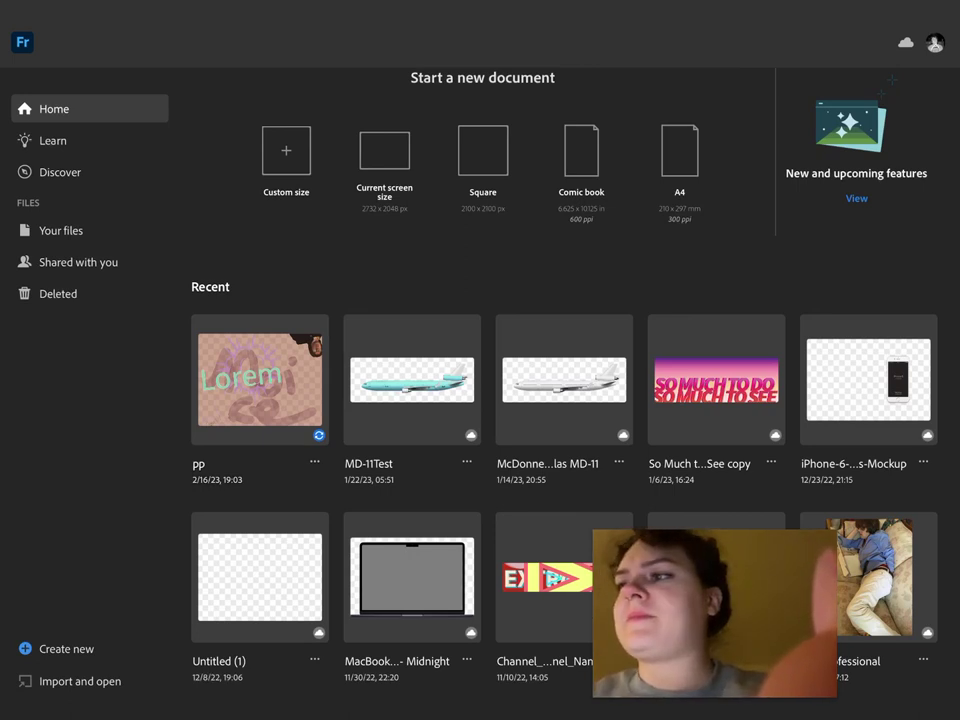
# Open the iPadProfessional couch photo document from Recent files
pyautogui.click(868, 575)
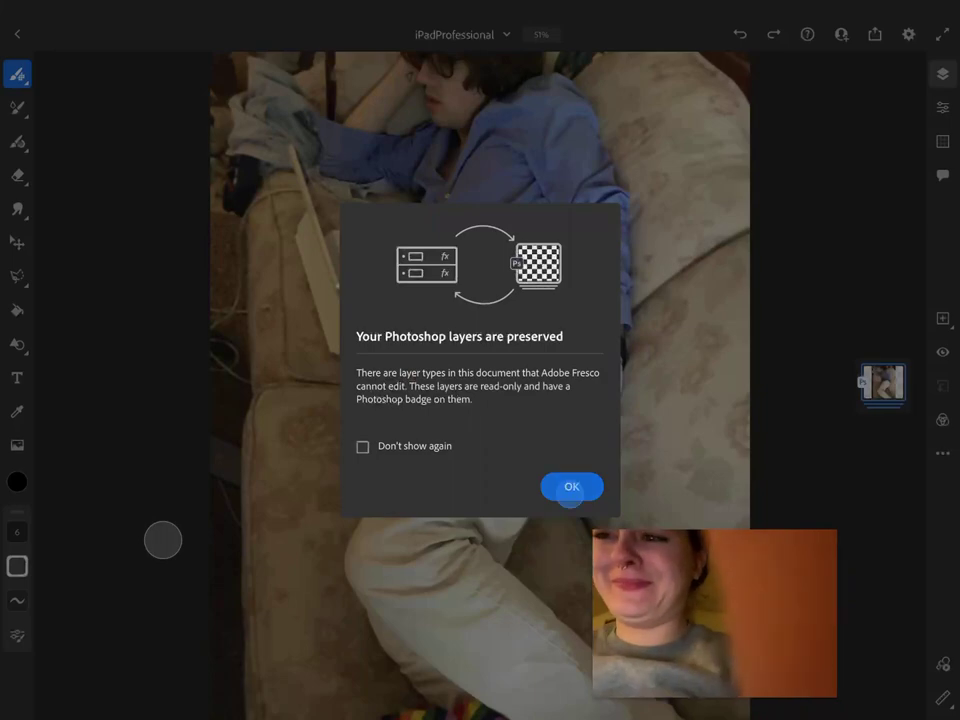
# Dismiss the layers-preserved notice, then paint and undo a black zigzag over the shirt
pyautogui.click(569, 490)
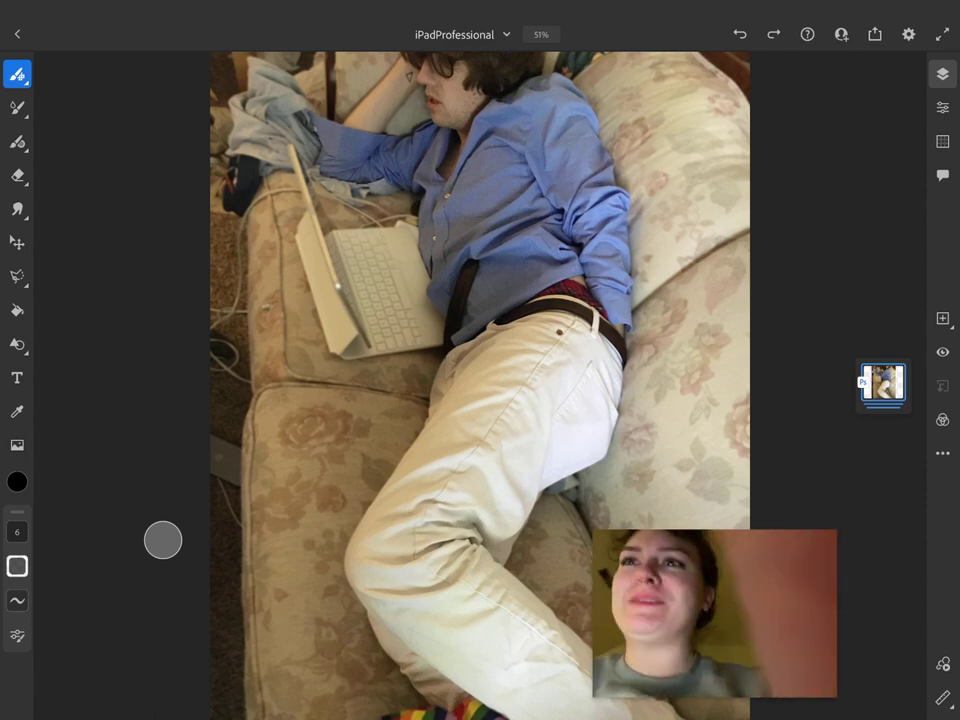
pyautogui.click(17, 108)
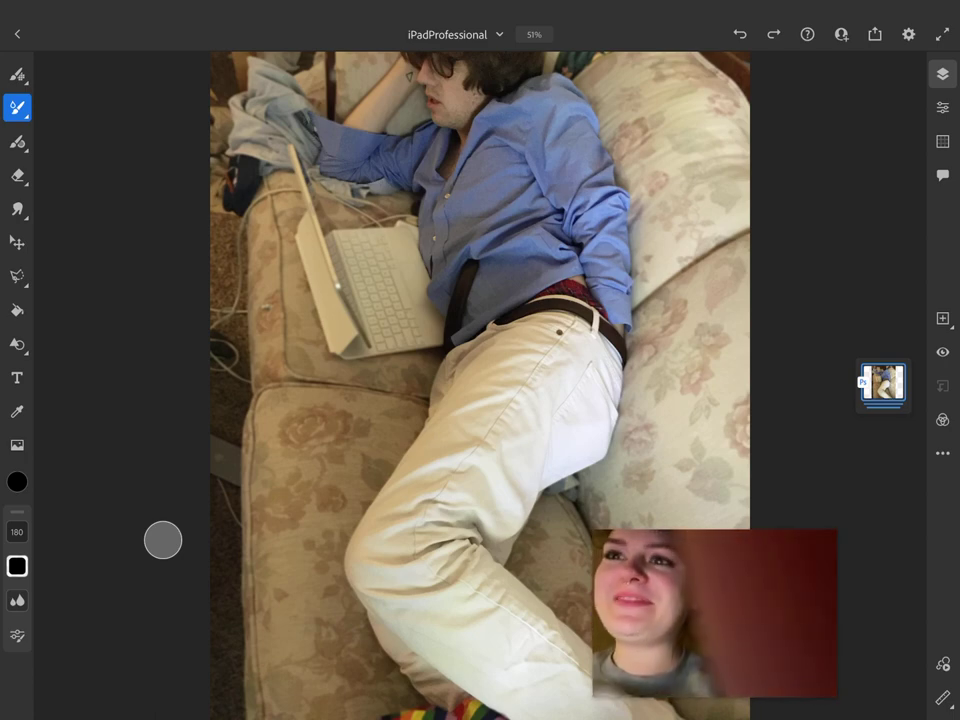
pyautogui.moveTo(514, 135)
pyautogui.mouseDown()
pyautogui.moveTo(482, 268)
pyautogui.moveTo(570, 178)
pyautogui.mouseUp()
pyautogui.hotkey('ctrl', 'z')
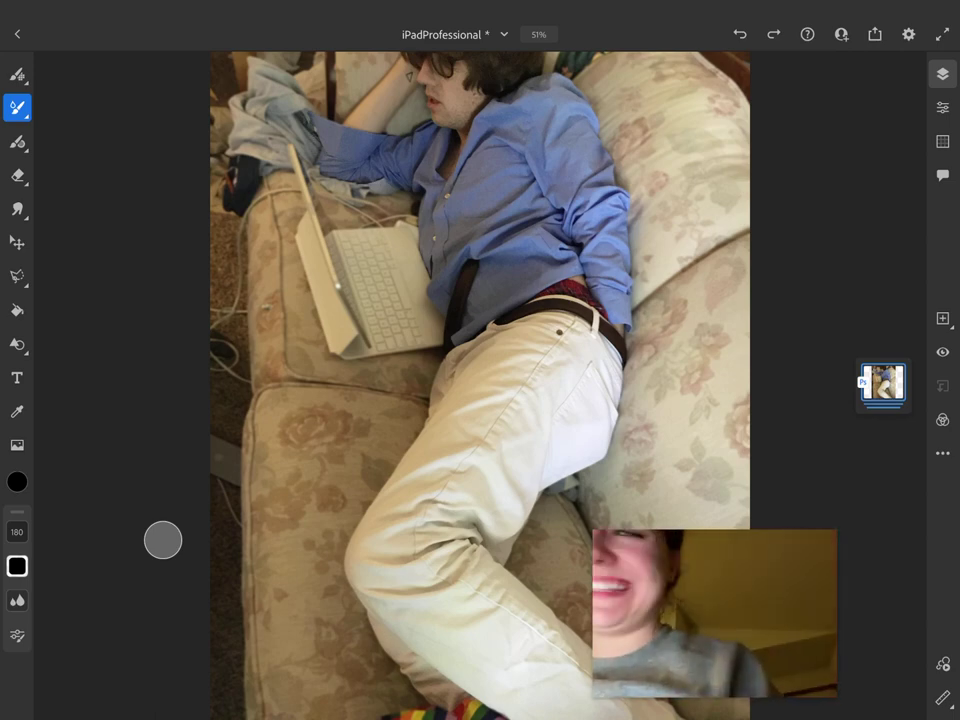
# Draw and undo a black heart over the photo, leaving it unmarked
pyautogui.moveTo(617, 268); pyautogui.dragTo(690, 430)
pyautogui.moveTo(604, 253)
pyautogui.mouseDown()
pyautogui.moveTo(748, 295)
pyautogui.moveTo(682, 425)
pyautogui.mouseUp()
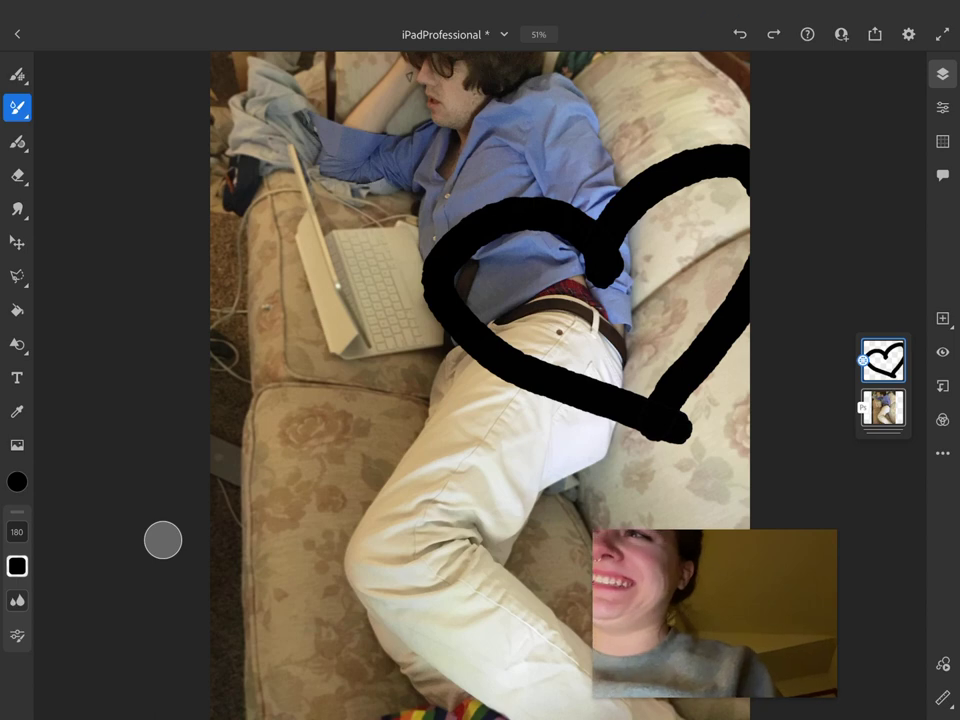
pyautogui.click(737, 33)
pyautogui.click(737, 33)
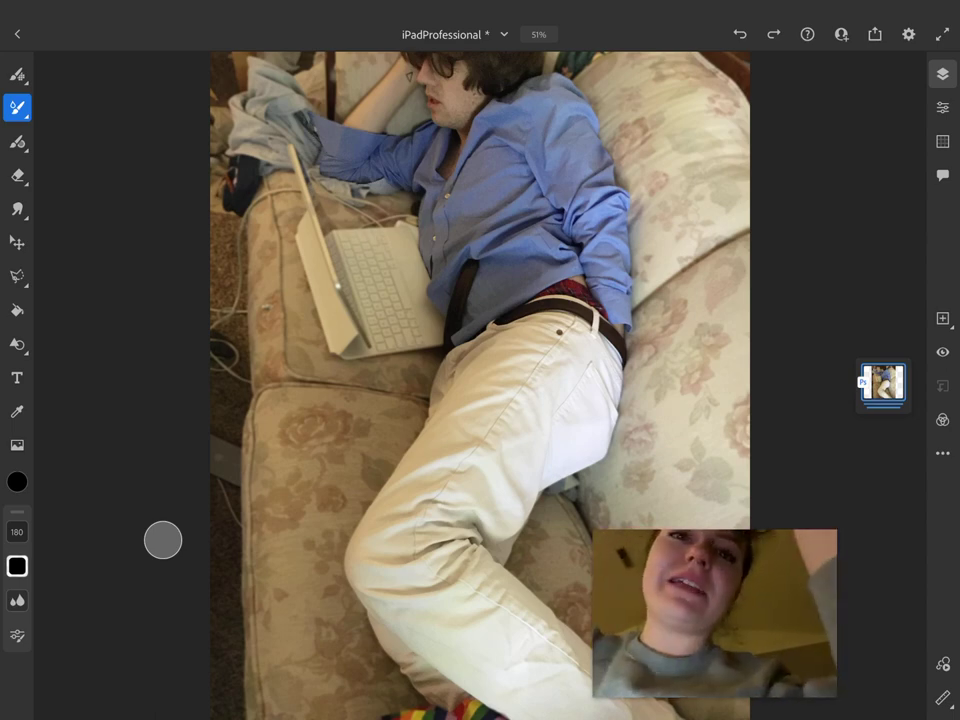
pyautogui.click(17, 208)
pyautogui.click(17, 242)
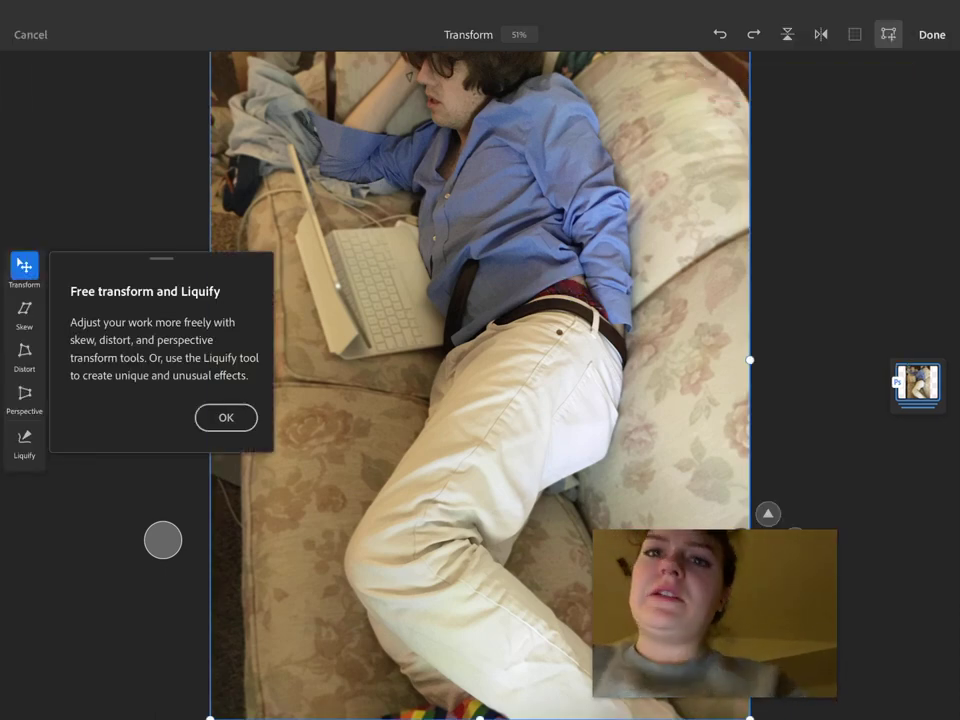
# Dismiss the free transform tip, nudge the photo and zoom to inspect it
pyautogui.click(226, 417)
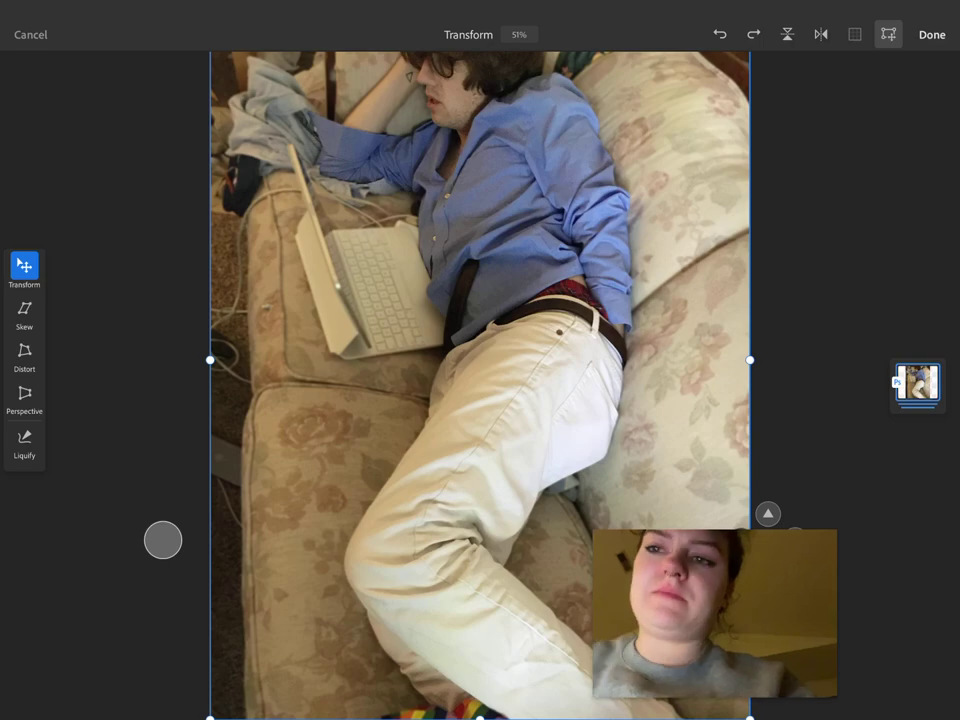
pyautogui.moveTo(431, 277)
pyautogui.mouseDown()
pyautogui.moveTo(467, 446)
pyautogui.moveTo(407, 211)
pyautogui.mouseUp()
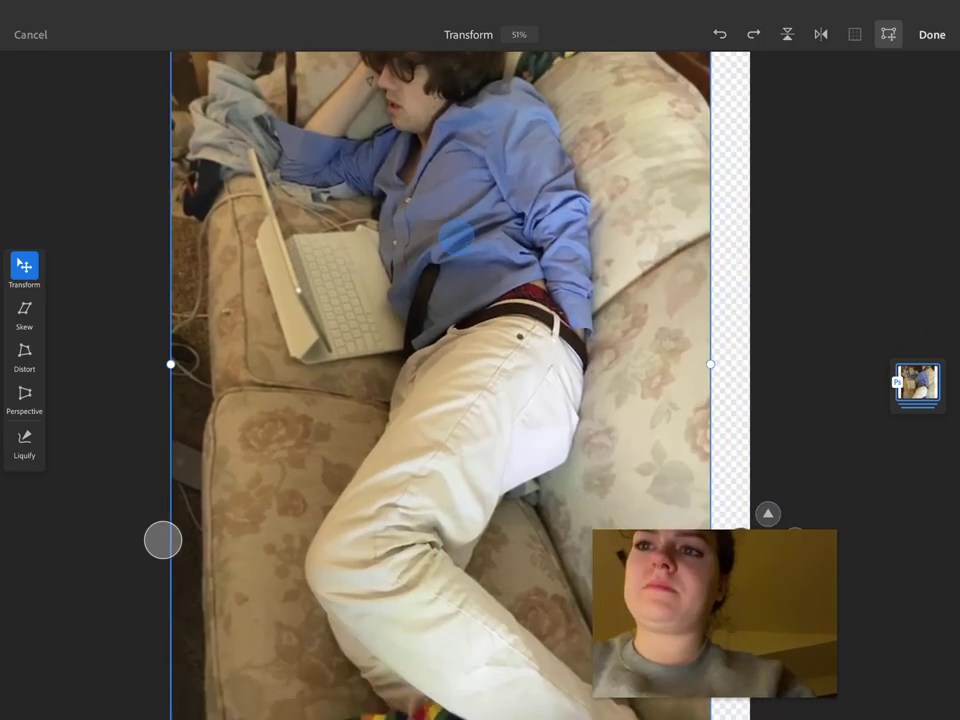
pyautogui.scroll(5, 466, 345)
pyautogui.moveTo(570, 358); pyautogui.dragTo(453, 329)
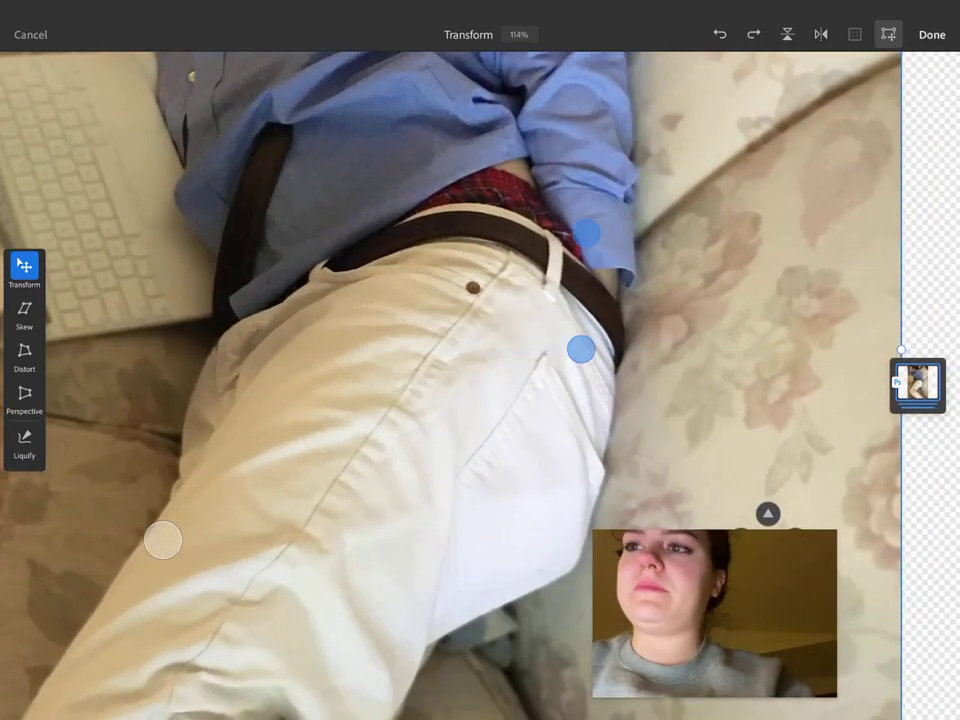
pyautogui.scroll(5, 584, 291)
pyautogui.scroll(-5, 558, 340)
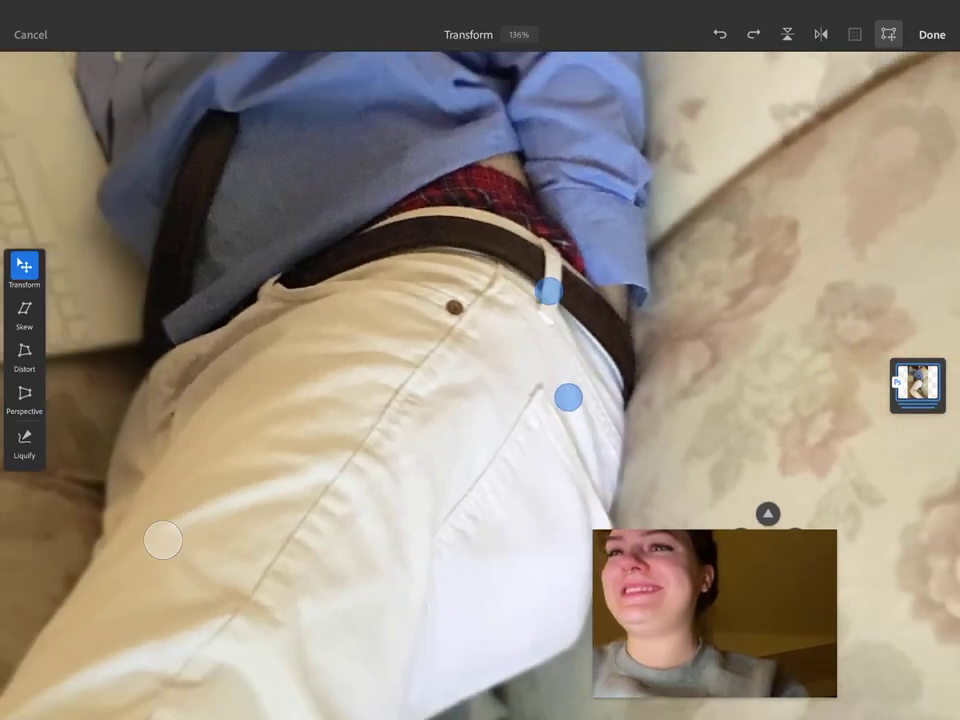
pyautogui.moveTo(491, 242); pyautogui.dragTo(491, 402)
pyautogui.scroll(-3, 468, 326)
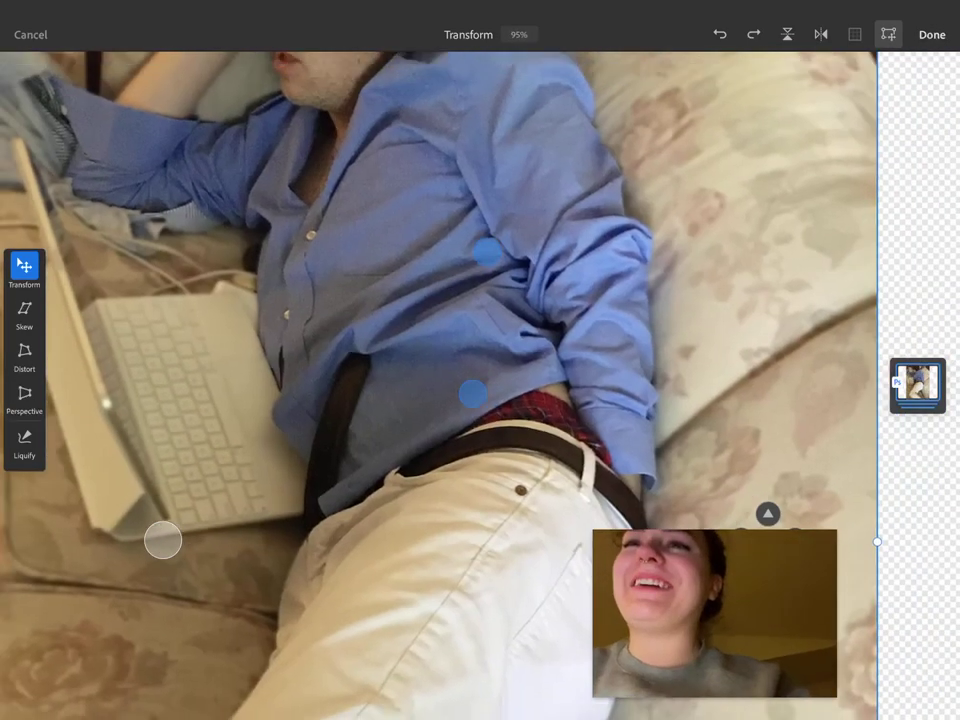
pyautogui.scroll(-1, 468, 326)
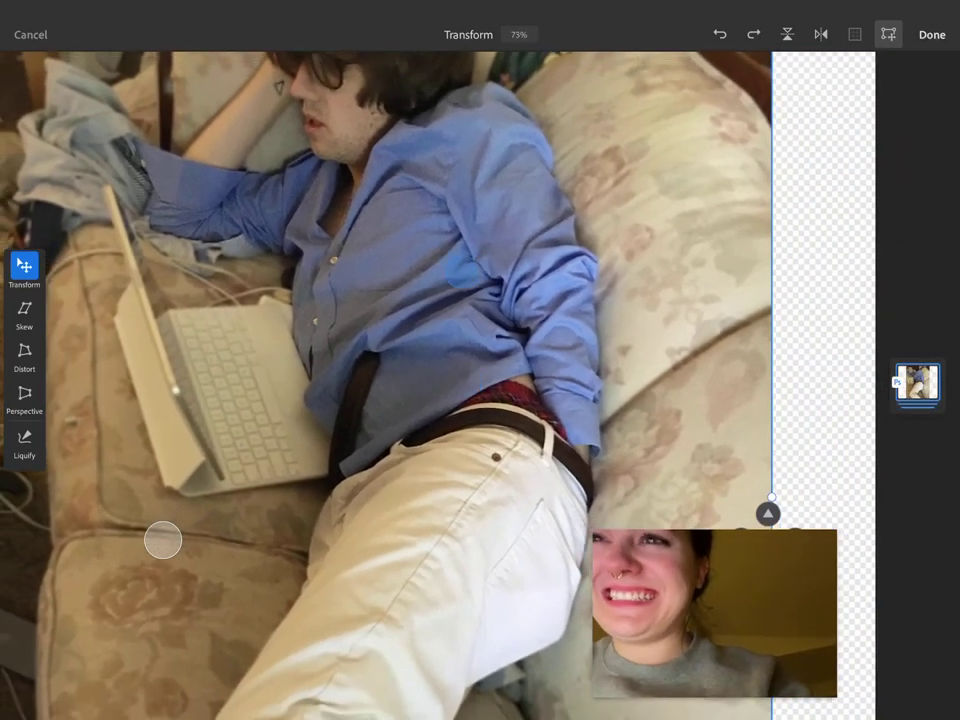
pyautogui.scroll(-1, 468, 326)
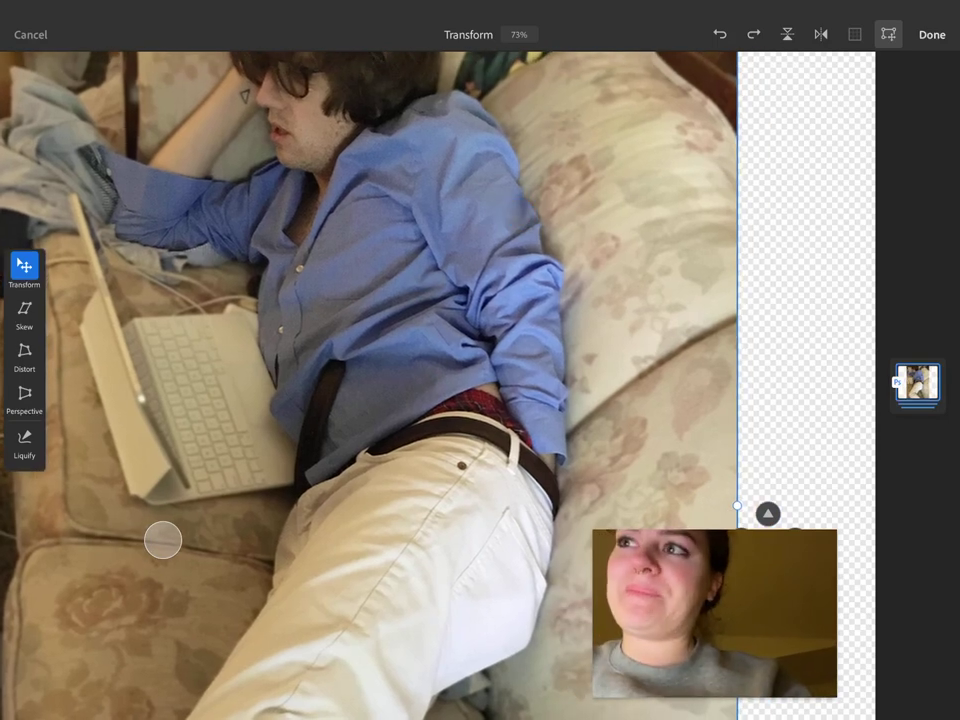
# Drag the couch photo right in several nudges to cover more canvas
pyautogui.moveTo(611, 256)
pyautogui.mouseDown()
pyautogui.moveTo(718, 226)
pyautogui.moveTo(705, 242)
pyautogui.moveTo(711, 262)
pyautogui.moveTo(696, 306)
pyautogui.mouseUp()
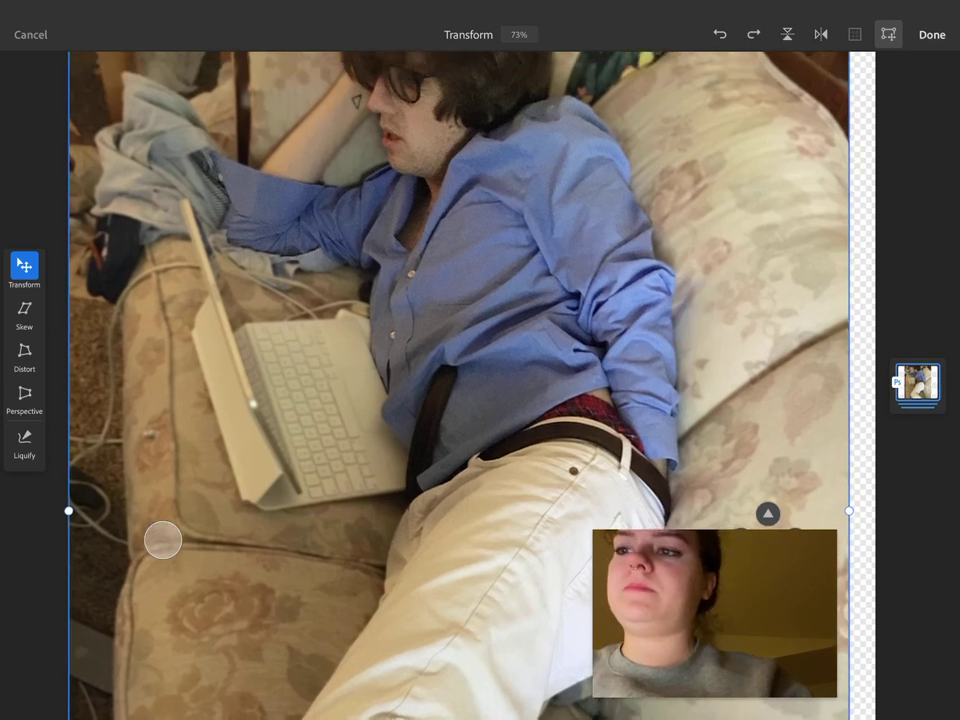
pyautogui.moveTo(634, 348)
pyautogui.mouseDown()
pyautogui.moveTo(647, 302)
pyautogui.moveTo(647, 310)
pyautogui.mouseUp()
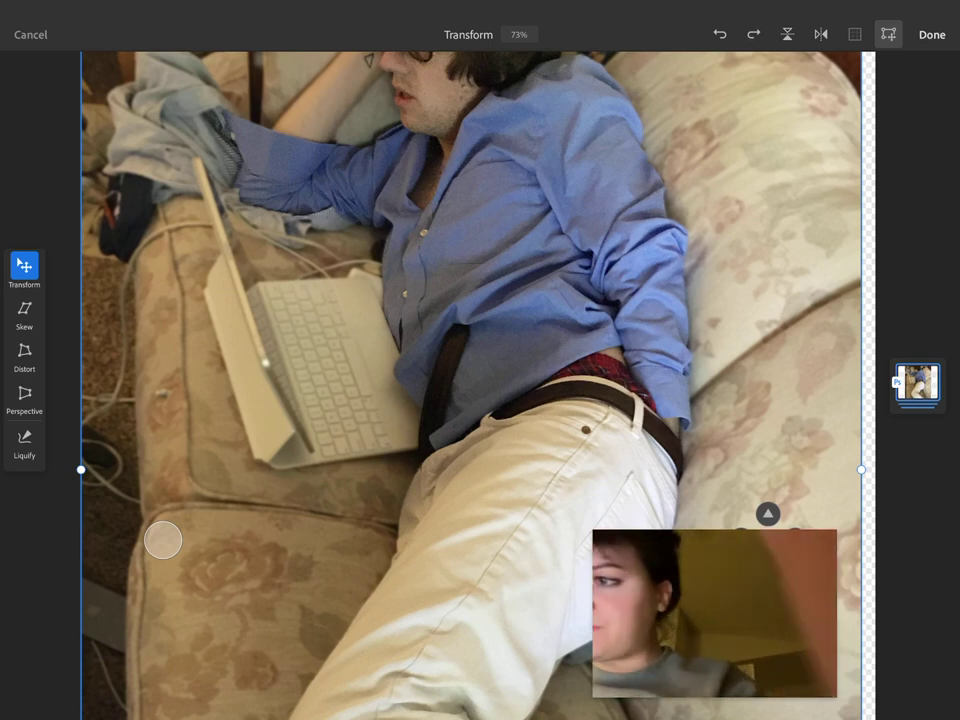
pyautogui.moveTo(543, 258)
pyautogui.mouseDown()
pyautogui.moveTo(588, 258)
pyautogui.moveTo(595, 245)
pyautogui.moveTo(590, 320)
pyautogui.mouseUp()
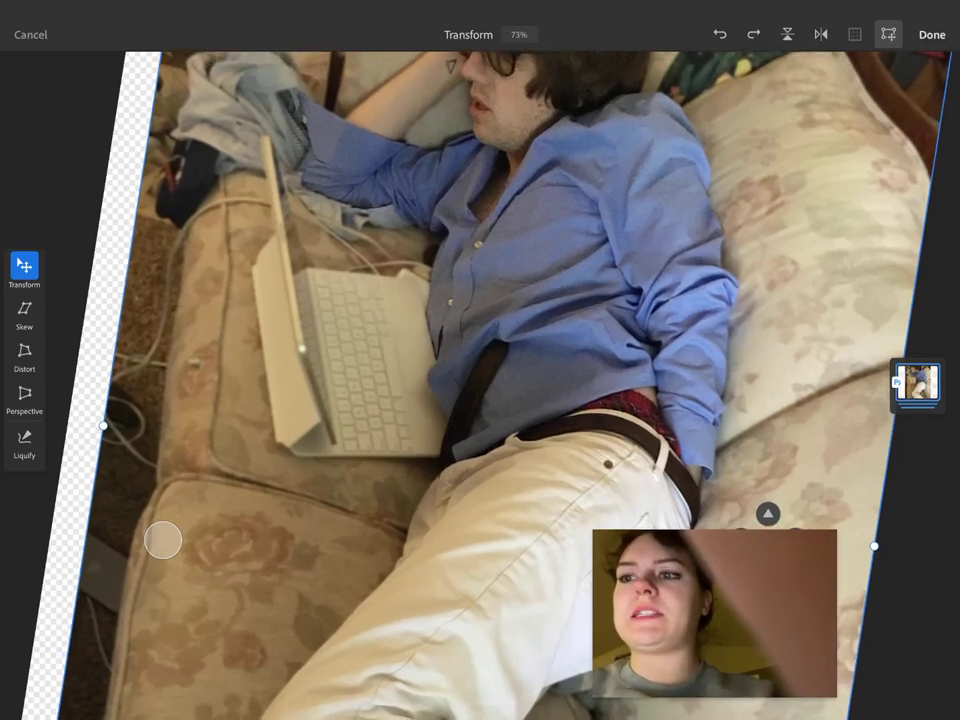
pyautogui.moveTo(742, 334)
pyautogui.mouseDown()
pyautogui.moveTo(763, 315)
pyautogui.moveTo(756, 348)
pyautogui.moveTo(795, 330)
pyautogui.mouseUp()
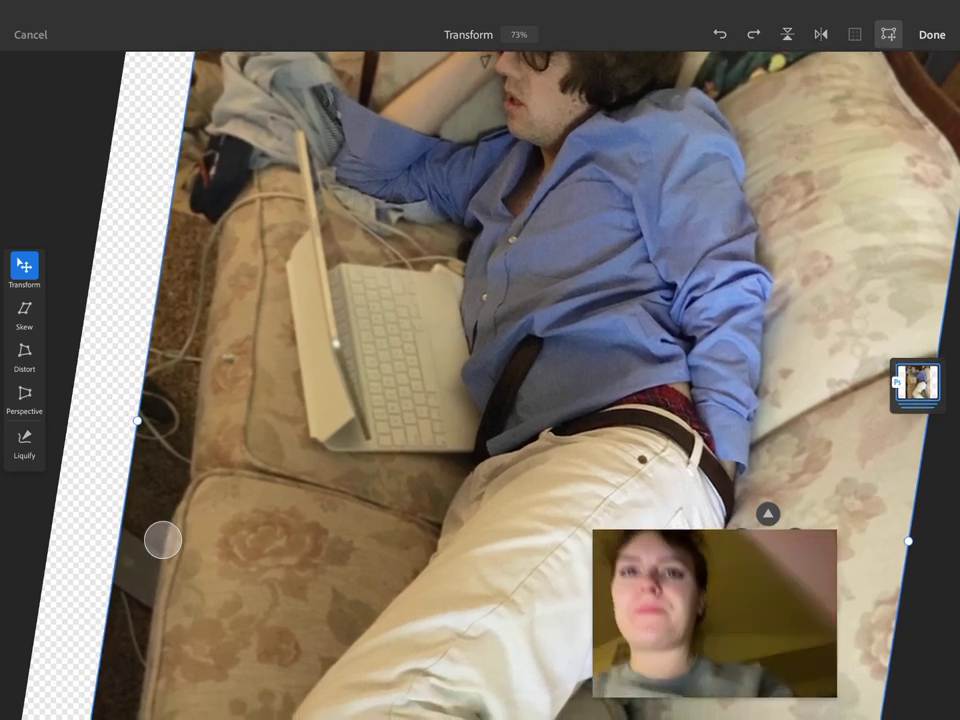
# Skew the photo's left edge outward, then distort that edge inward and back out
pyautogui.click(24, 309)
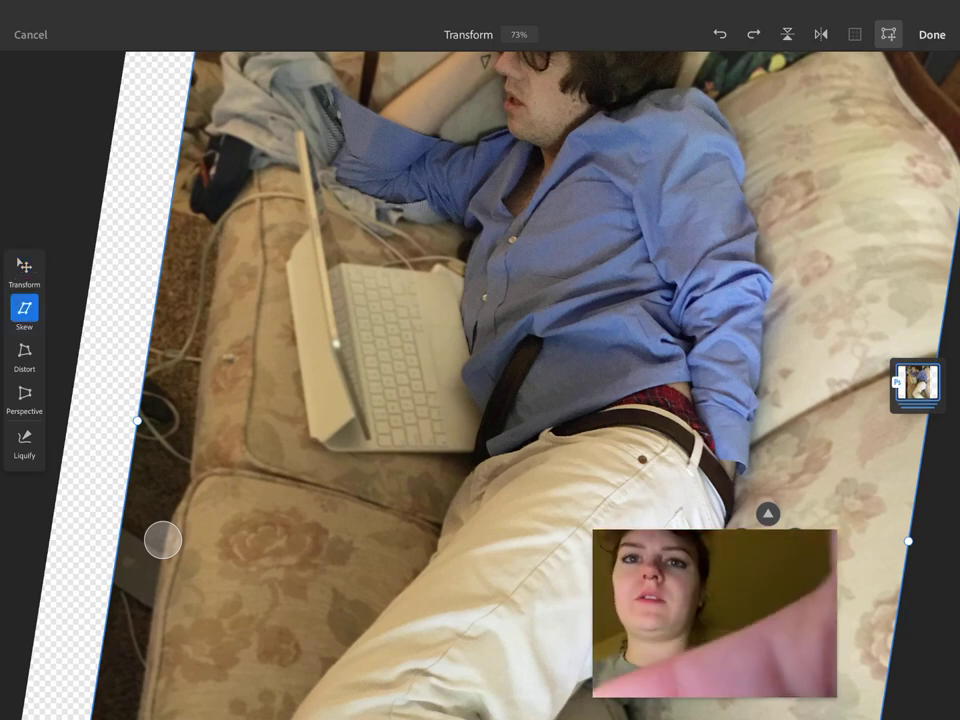
pyautogui.moveTo(140, 450)
pyautogui.mouseDown()
pyautogui.moveTo(115, 450)
pyautogui.moveTo(799, 321)
pyautogui.mouseUp()
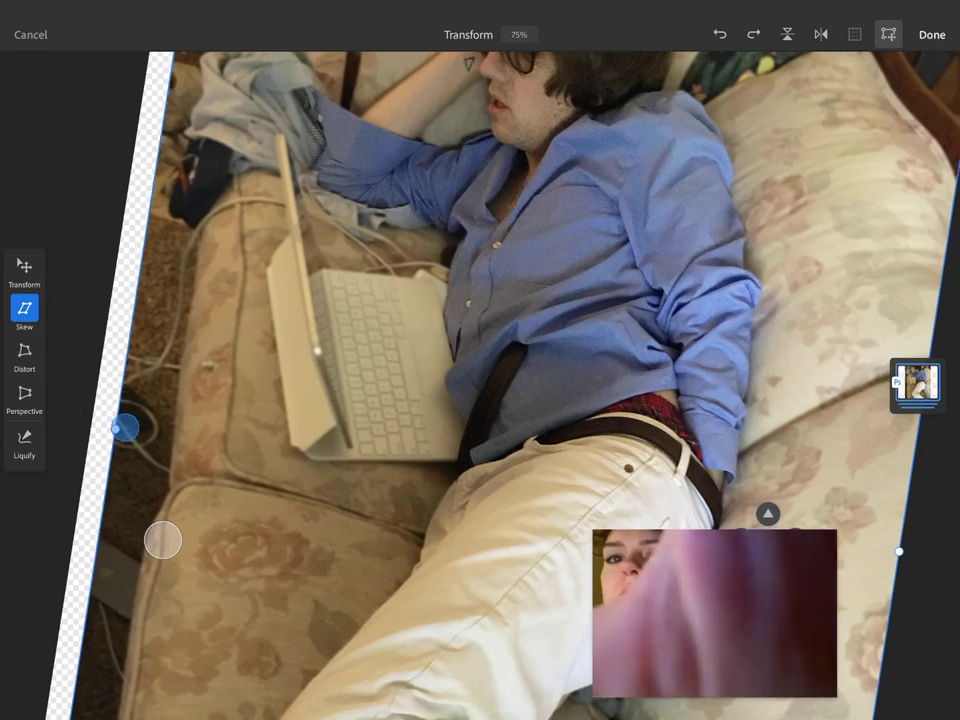
pyautogui.moveTo(66, 408); pyautogui.dragTo(122, 431)
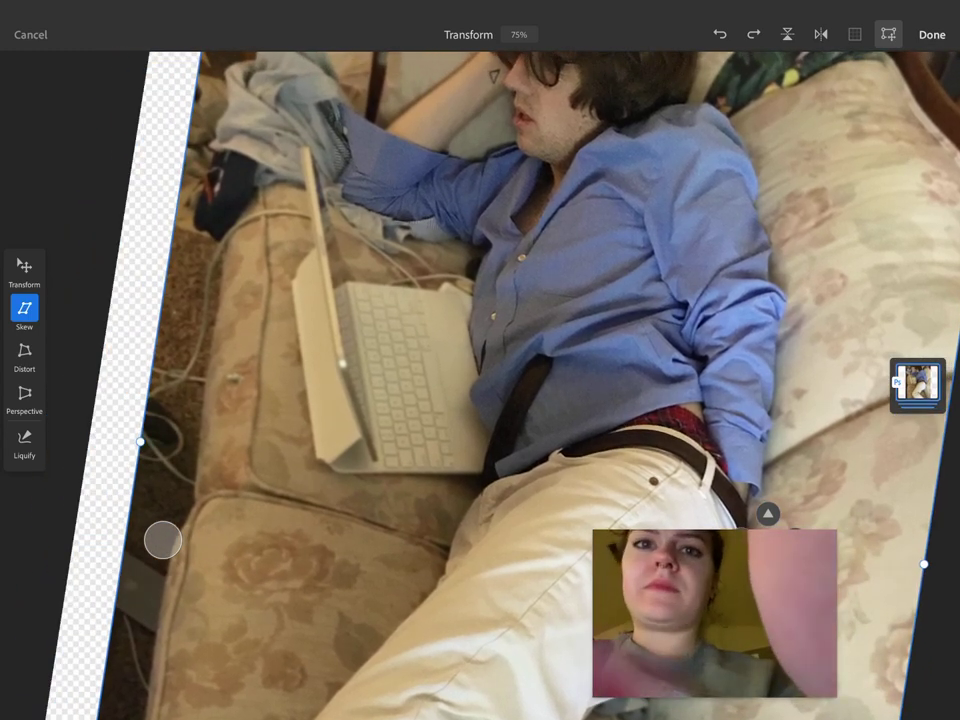
pyautogui.click(24, 350)
pyautogui.moveTo(145, 440)
pyautogui.mouseDown()
pyautogui.moveTo(510, 476)
pyautogui.moveTo(467, 336)
pyautogui.moveTo(424, 122)
pyautogui.moveTo(122, 236)
pyautogui.moveTo(21, 396)
pyautogui.moveTo(4, 514)
pyautogui.moveTo(129, 433)
pyautogui.moveTo(86, 389)
pyautogui.moveTo(296, 399)
pyautogui.moveTo(534, 332)
pyautogui.moveTo(531, 341)
pyautogui.mouseUp()
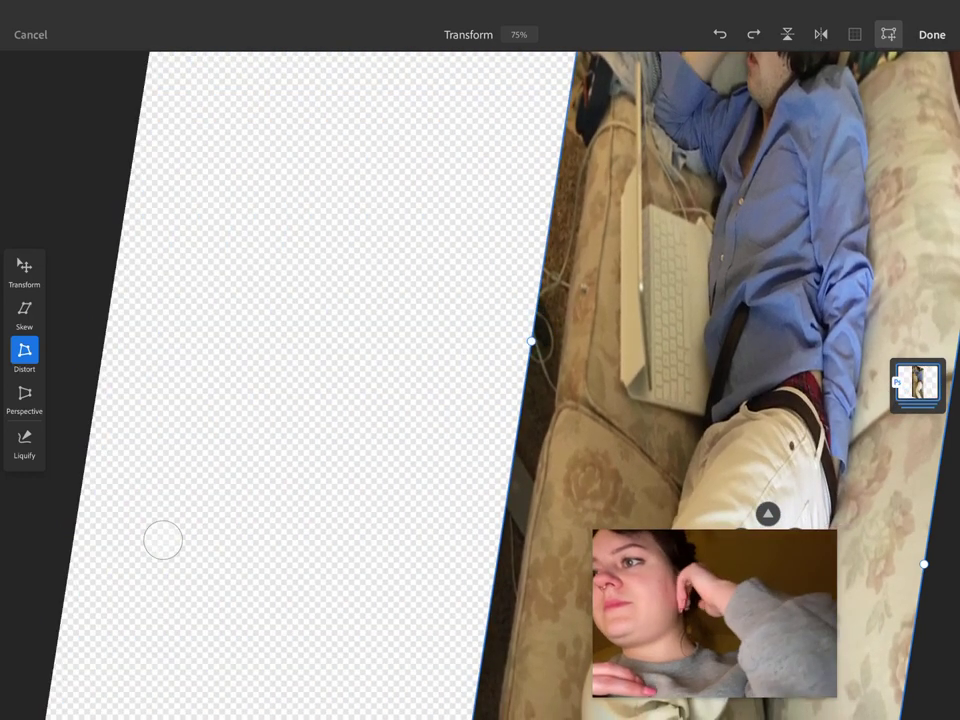
pyautogui.moveTo(531, 341)
pyautogui.mouseDown()
pyautogui.moveTo(390, 349)
pyautogui.moveTo(181, 315)
pyautogui.mouseUp()
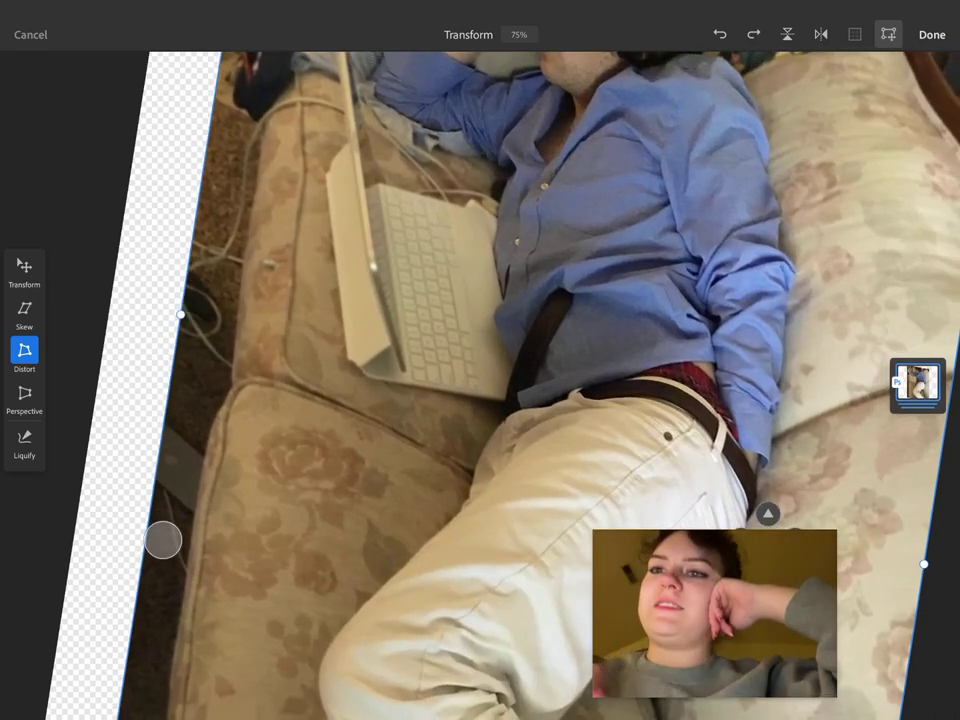
# Undo three distort steps, then re-skew the photo with a slanted top and reposition it
pyautogui.click(719, 34)
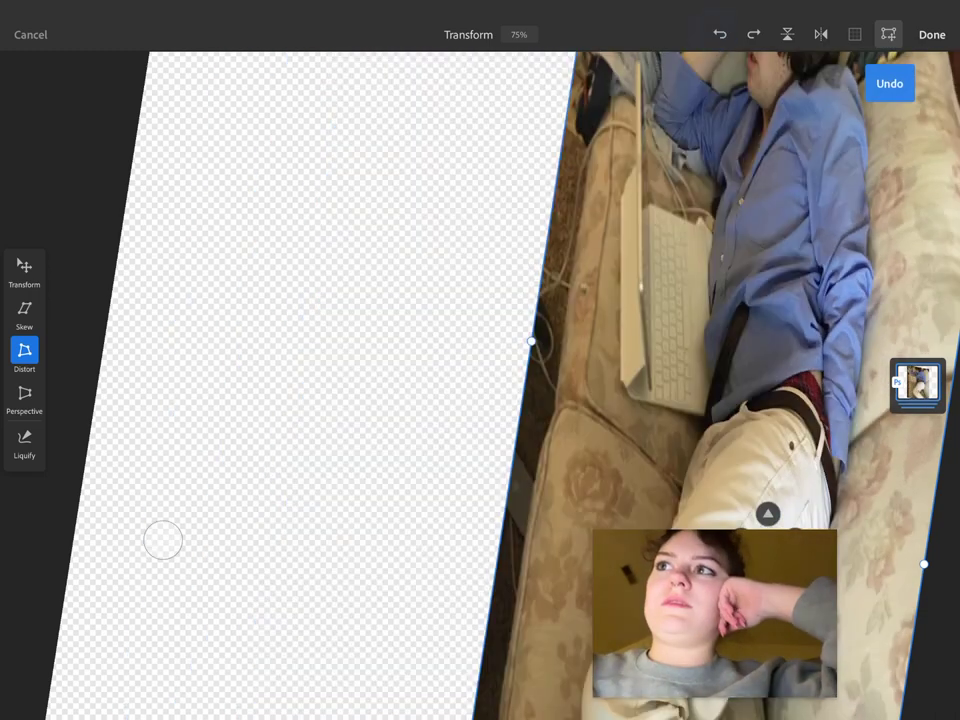
pyautogui.click(719, 34)
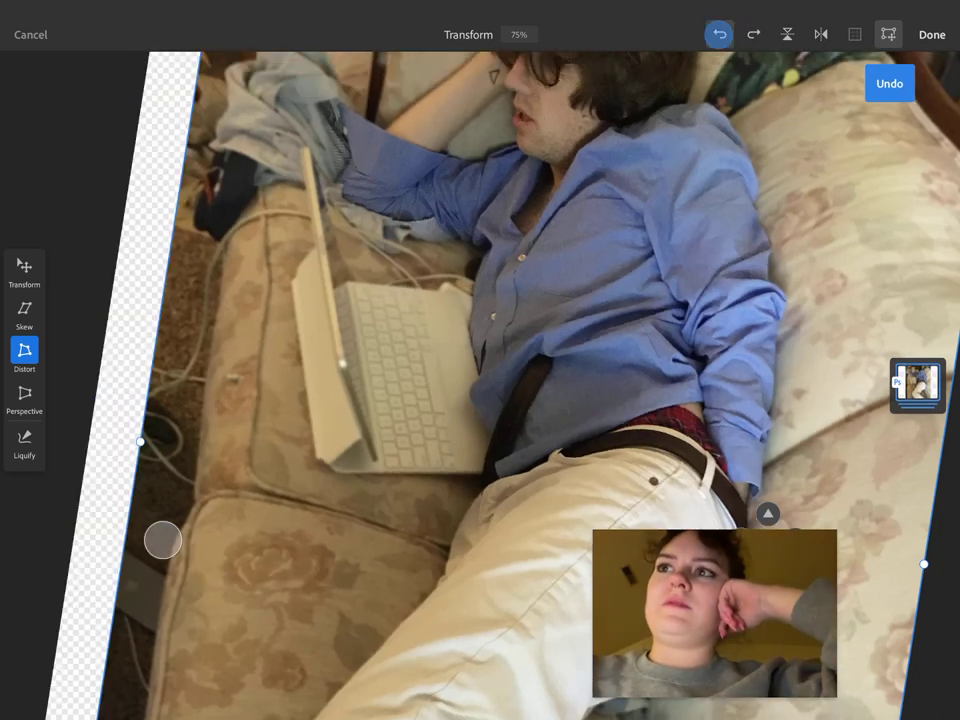
pyautogui.click(719, 34)
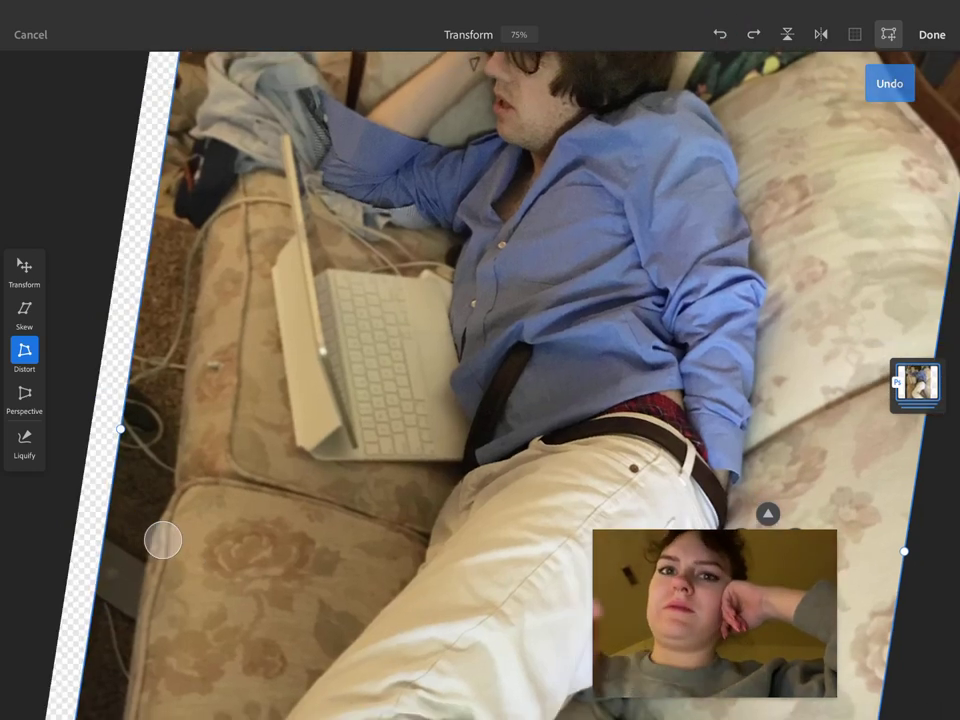
pyautogui.click(24, 310)
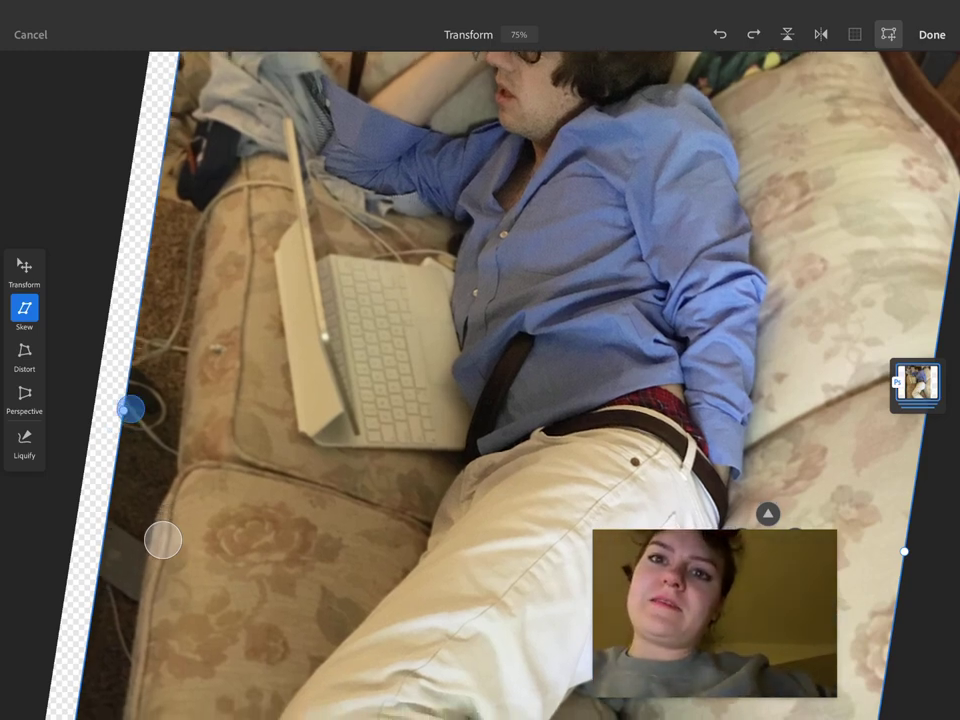
pyautogui.moveTo(129, 407)
pyautogui.mouseDown()
pyautogui.moveTo(238, 86)
pyautogui.moveTo(150, 418)
pyautogui.mouseUp()
pyautogui.moveTo(405, 467); pyautogui.dragTo(405, 650)
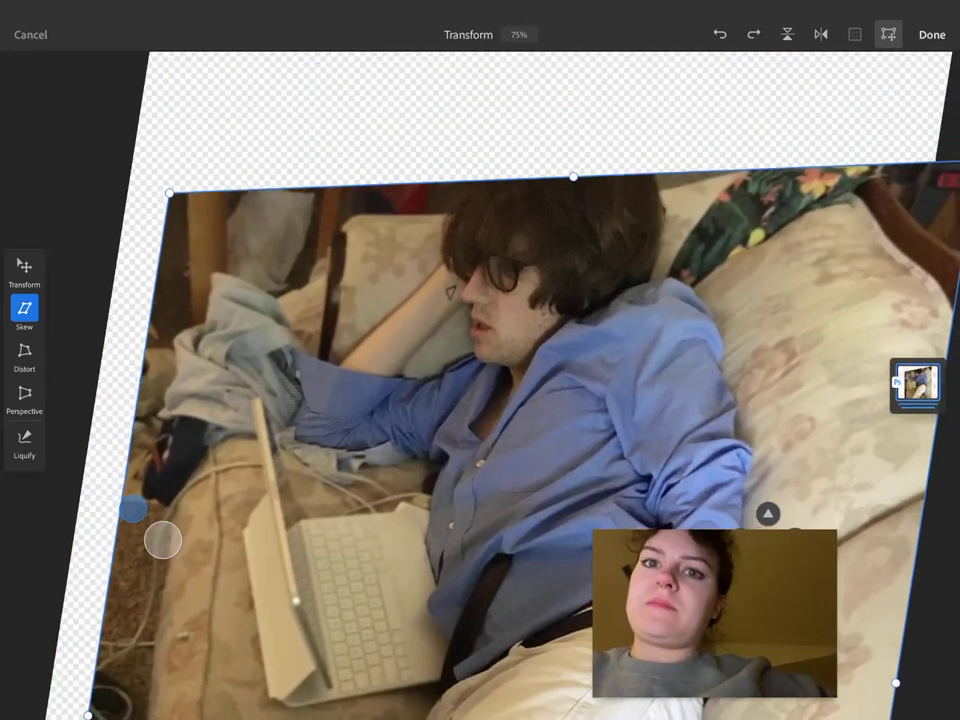
pyautogui.moveTo(405, 470); pyautogui.dragTo(405, 310)
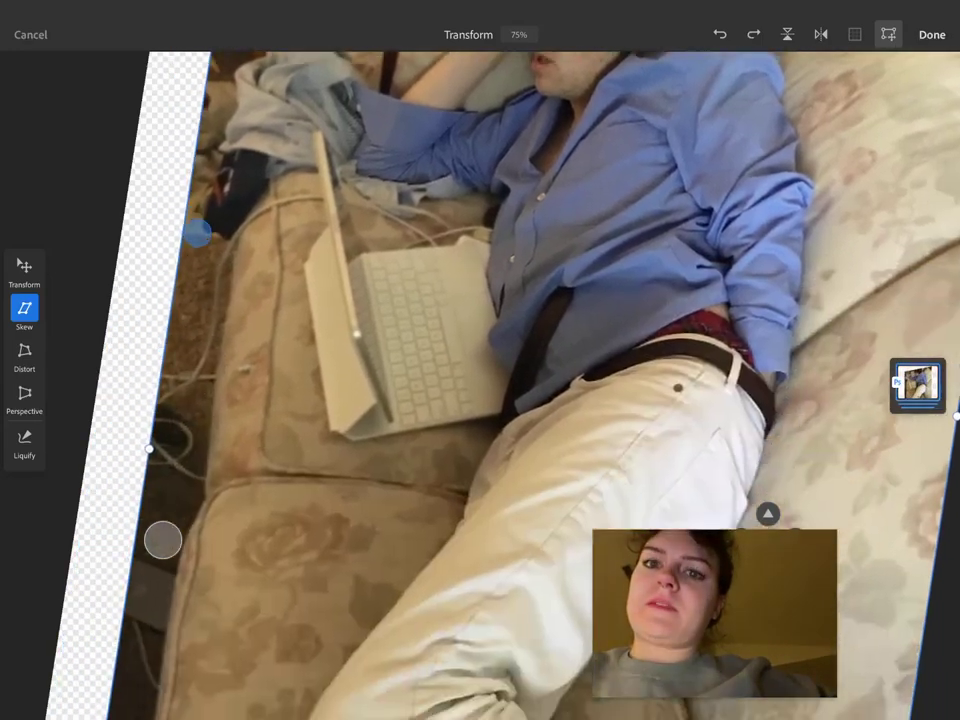
pyautogui.moveTo(154, 435)
pyautogui.mouseDown()
pyautogui.moveTo(139, 607)
pyautogui.moveTo(332, 122)
pyautogui.moveTo(176, 614)
pyautogui.moveTo(86, 714)
pyautogui.mouseUp()
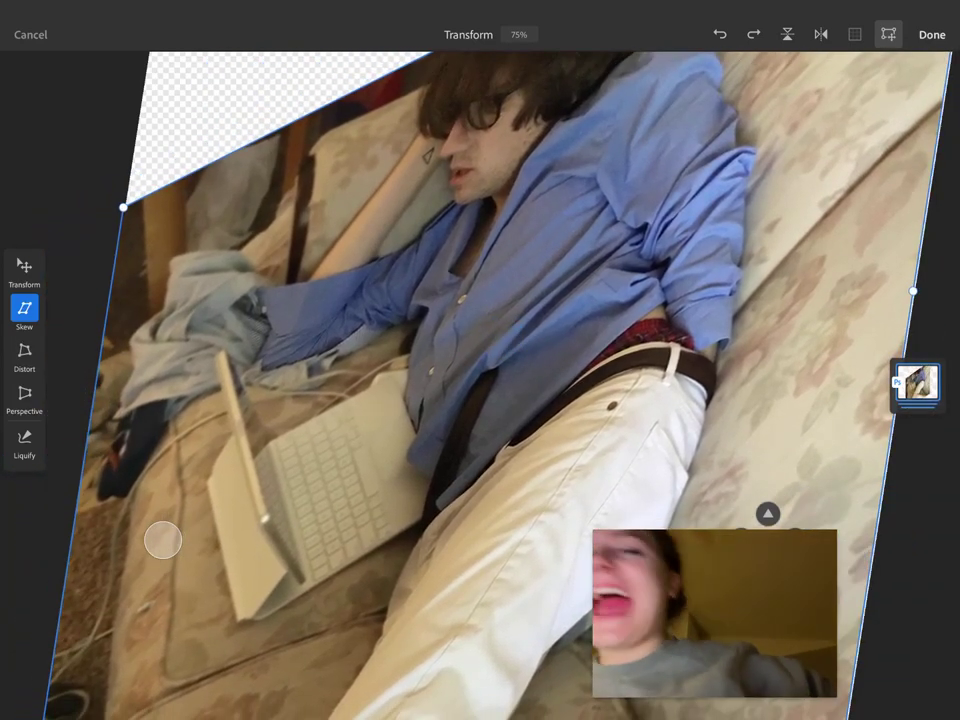
# Move the photo up-right, then distort its edges and corners into a narrow tapered shape
pyautogui.press('v')
pyautogui.moveTo(179, 369); pyautogui.dragTo(259, 199)
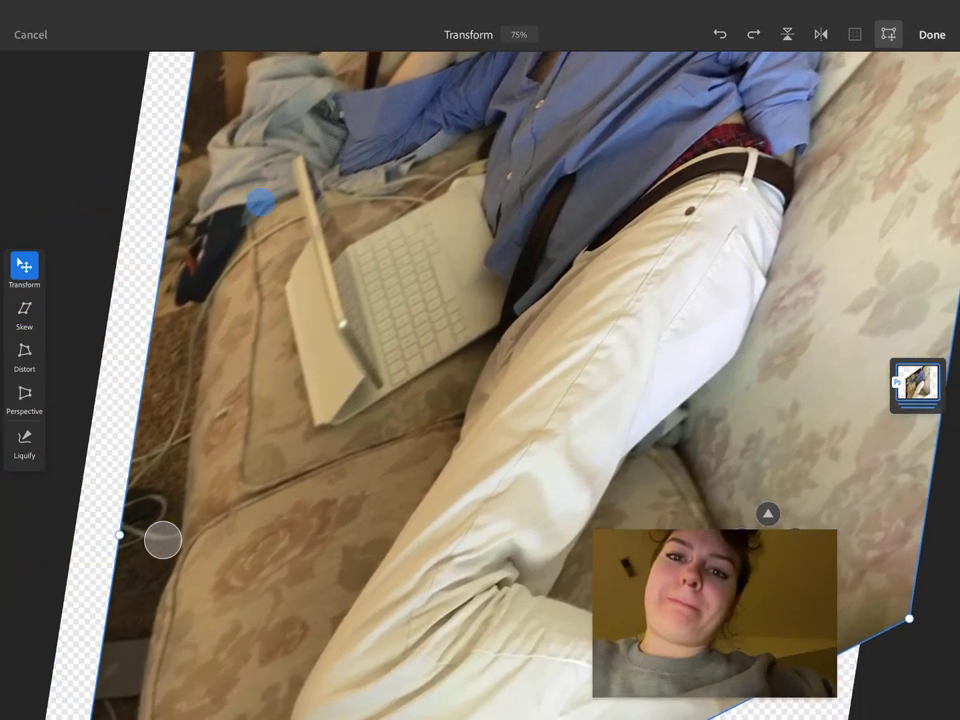
pyautogui.click(24, 350)
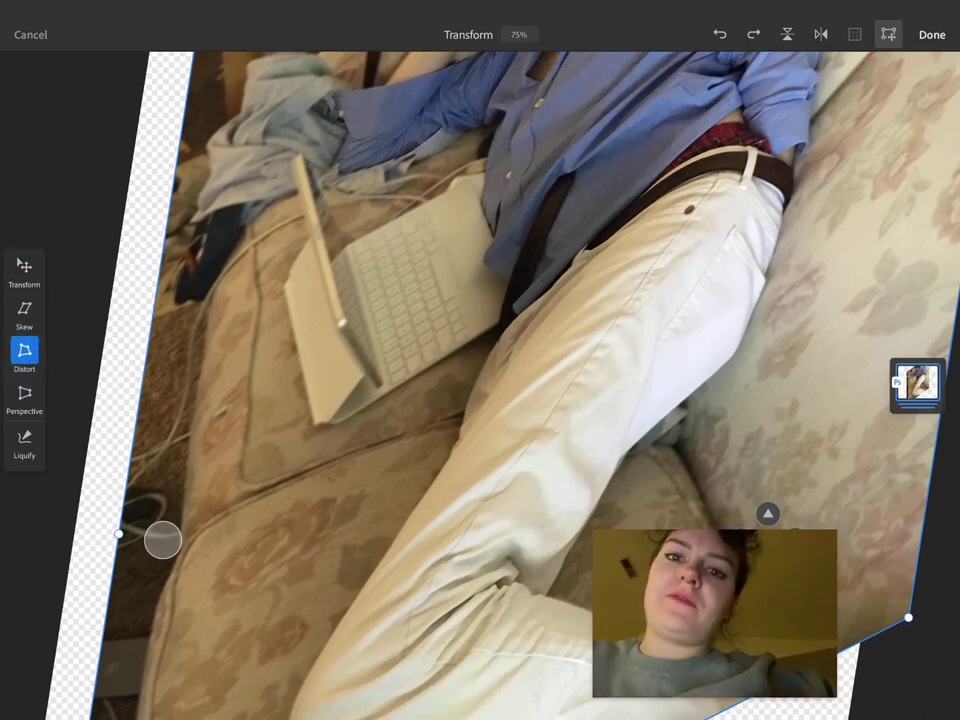
pyautogui.moveTo(119, 535)
pyautogui.mouseDown()
pyautogui.moveTo(347, 472)
pyautogui.moveTo(570, 343)
pyautogui.moveTo(349, 471)
pyautogui.moveTo(332, 546)
pyautogui.mouseUp()
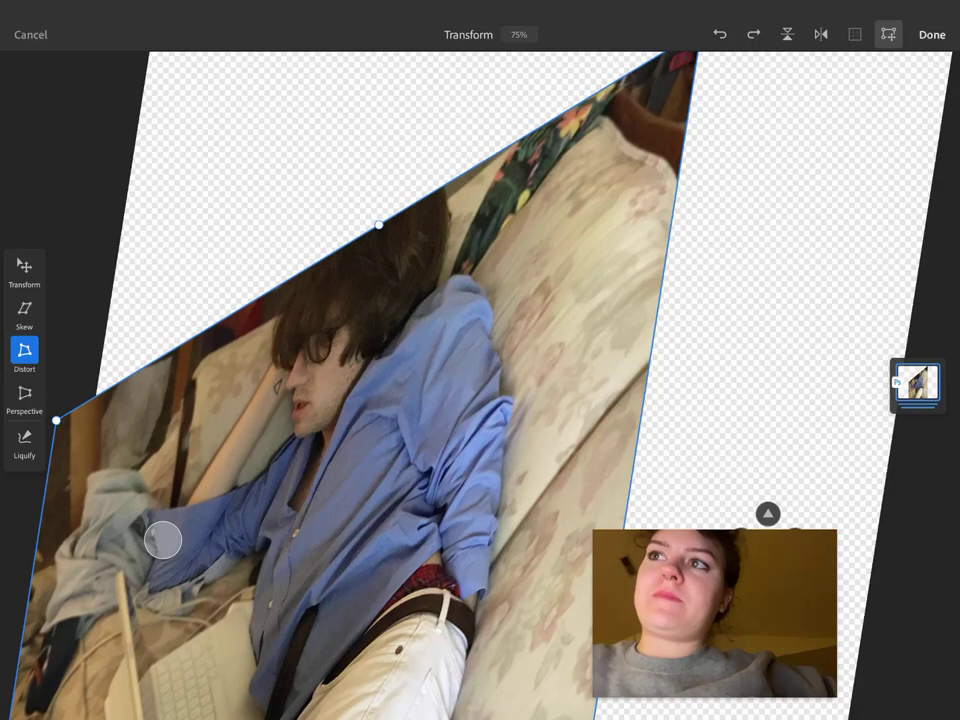
pyautogui.moveTo(427, 287); pyautogui.dragTo(335, 468)
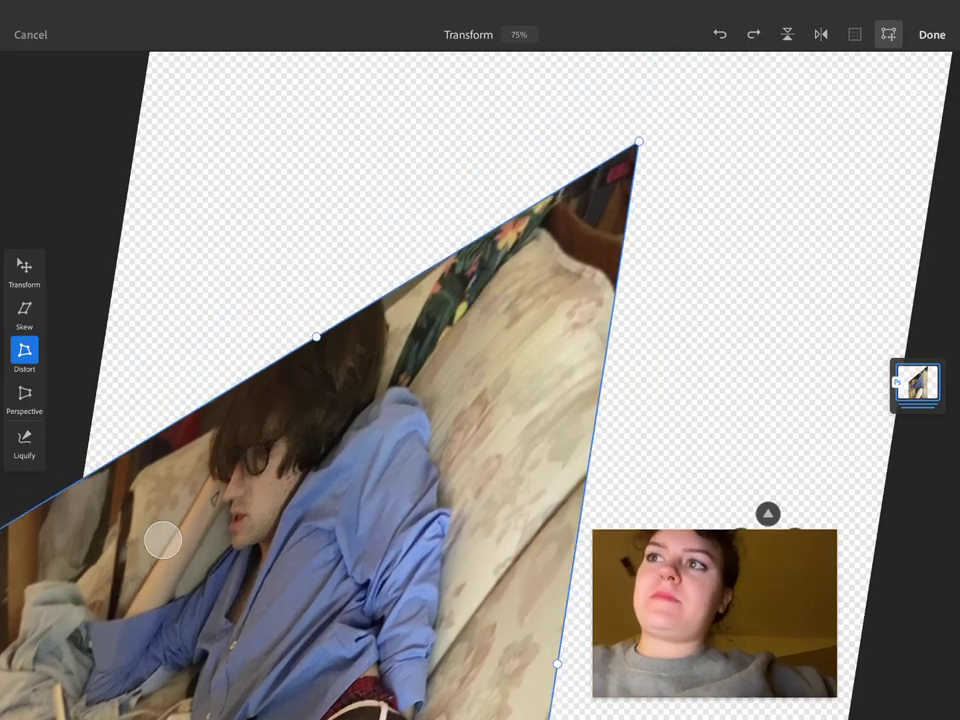
pyautogui.moveTo(636, 146)
pyautogui.mouseDown()
pyautogui.moveTo(384, 429)
pyautogui.moveTo(578, 133)
pyautogui.mouseUp()
pyautogui.moveTo(430, 450); pyautogui.dragTo(430, 230)
pyautogui.moveTo(242, 460); pyautogui.dragTo(353, 460)
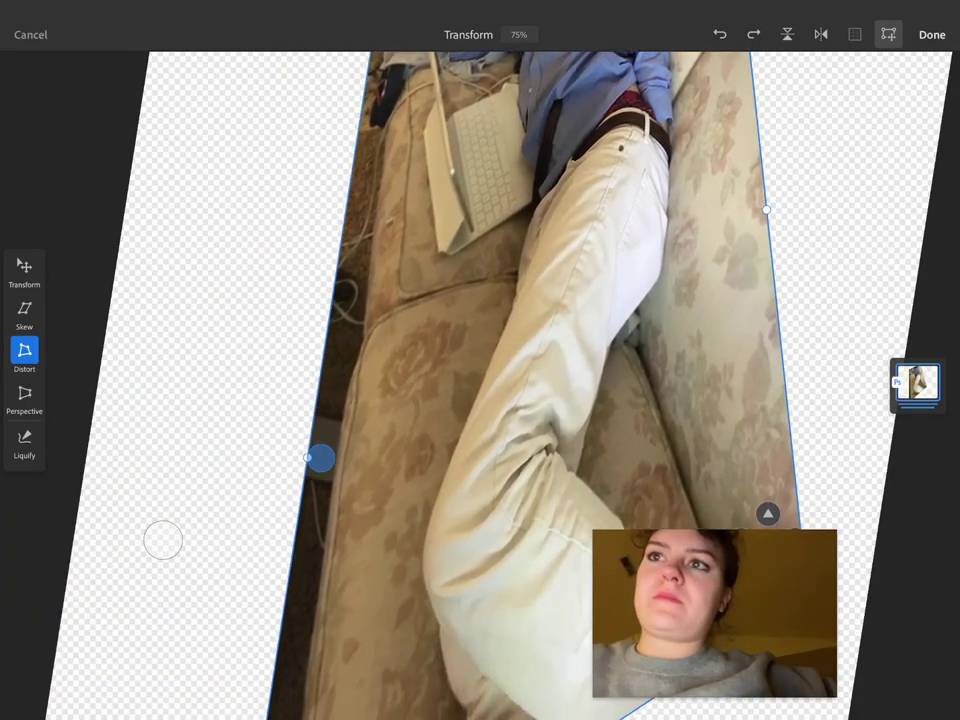
# At 28% zoom, distort the couch photo into a thin slanted wedge along the canvas's left edge
pyautogui.scroll(-5, 516, 344)
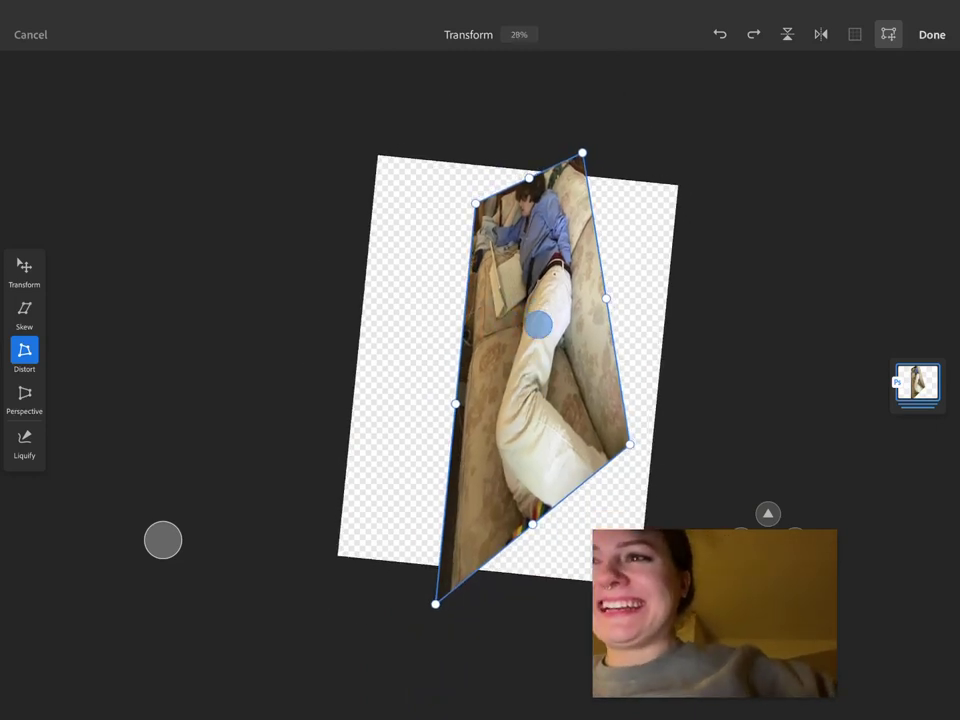
pyautogui.moveTo(540, 318)
pyautogui.mouseDown()
pyautogui.moveTo(504, 350)
pyautogui.moveTo(503, 313)
pyautogui.moveTo(489, 336)
pyautogui.moveTo(471, 337)
pyautogui.mouseUp()
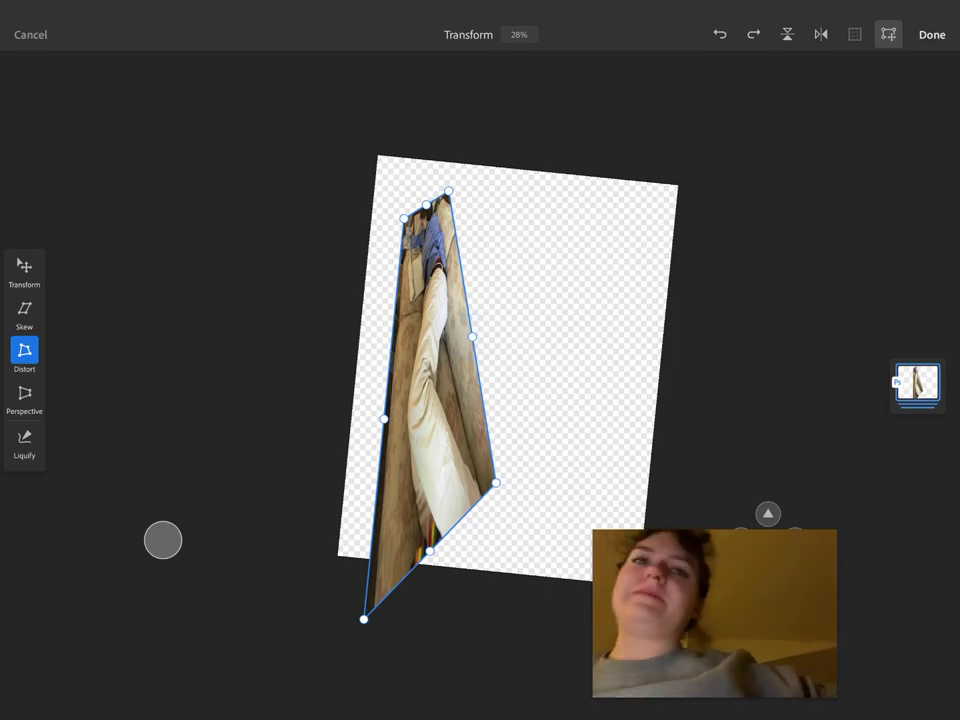
# Apply the photo distortion, accepting the crop to canvas bounds and flattening the layers
pyautogui.click(932, 34)
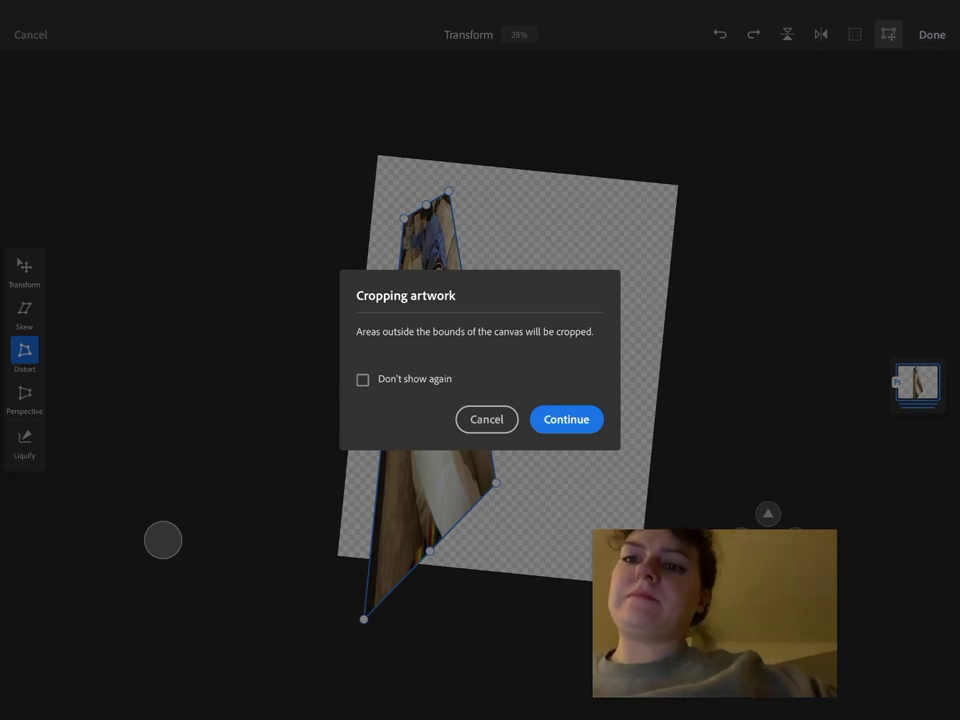
pyautogui.click(566, 419)
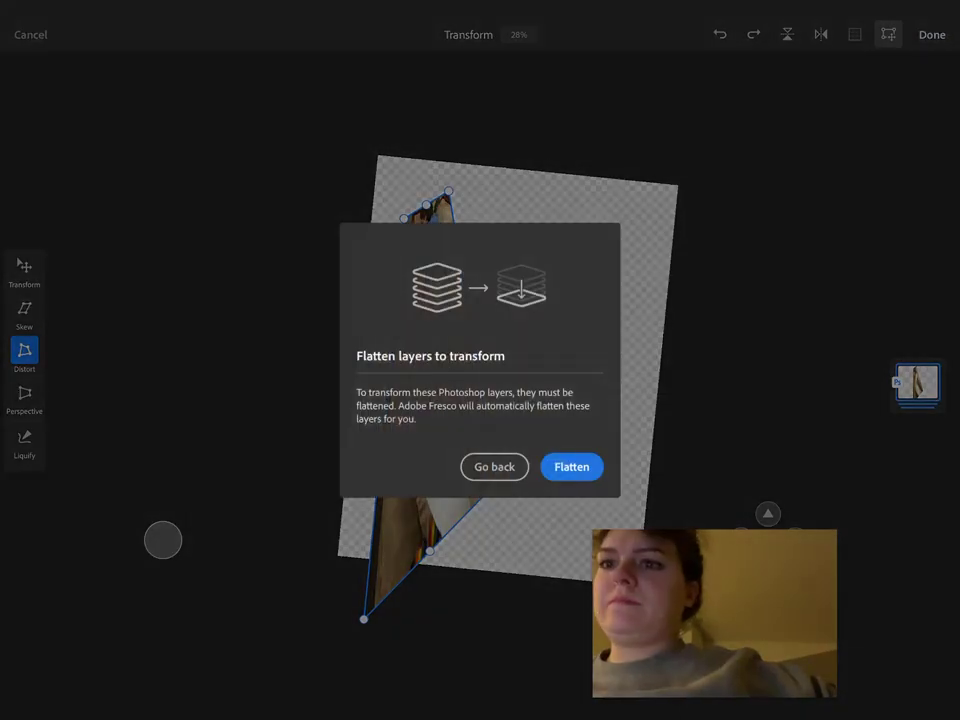
pyautogui.click(571, 466)
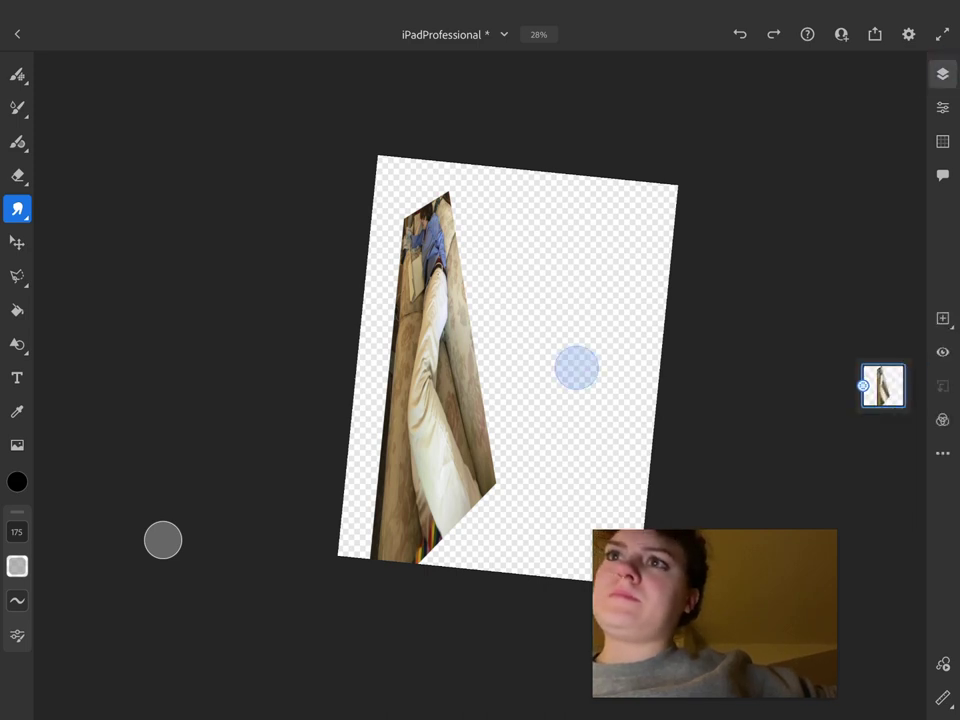
# Zoom out to 10% with numeric zoom entry, then to about 33% to show the whole canvas
pyautogui.click(539, 34)
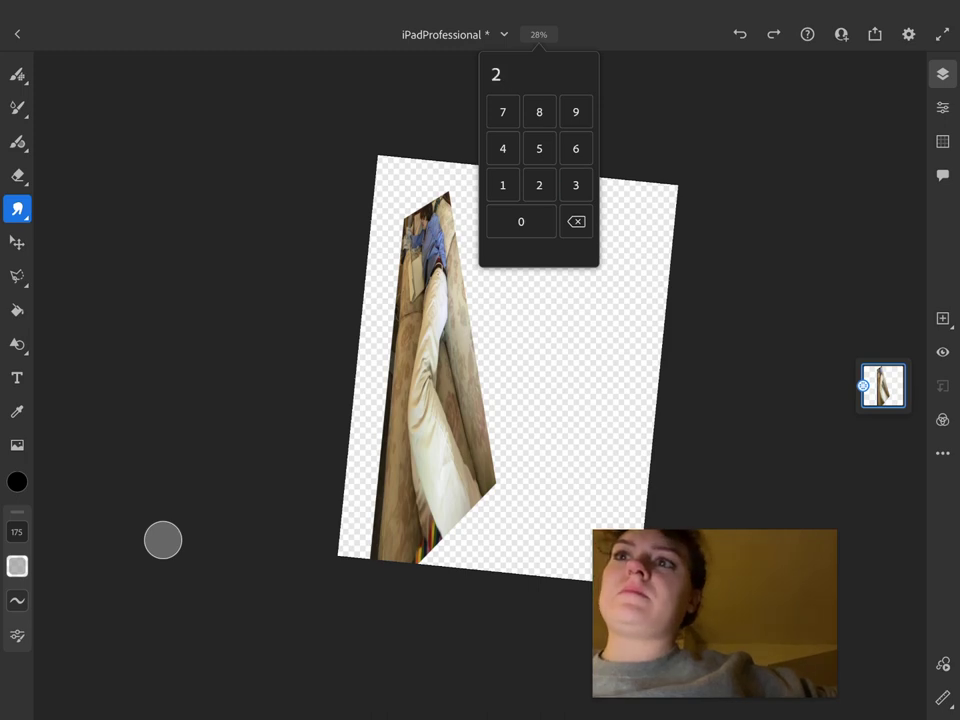
pyautogui.click(539, 185)
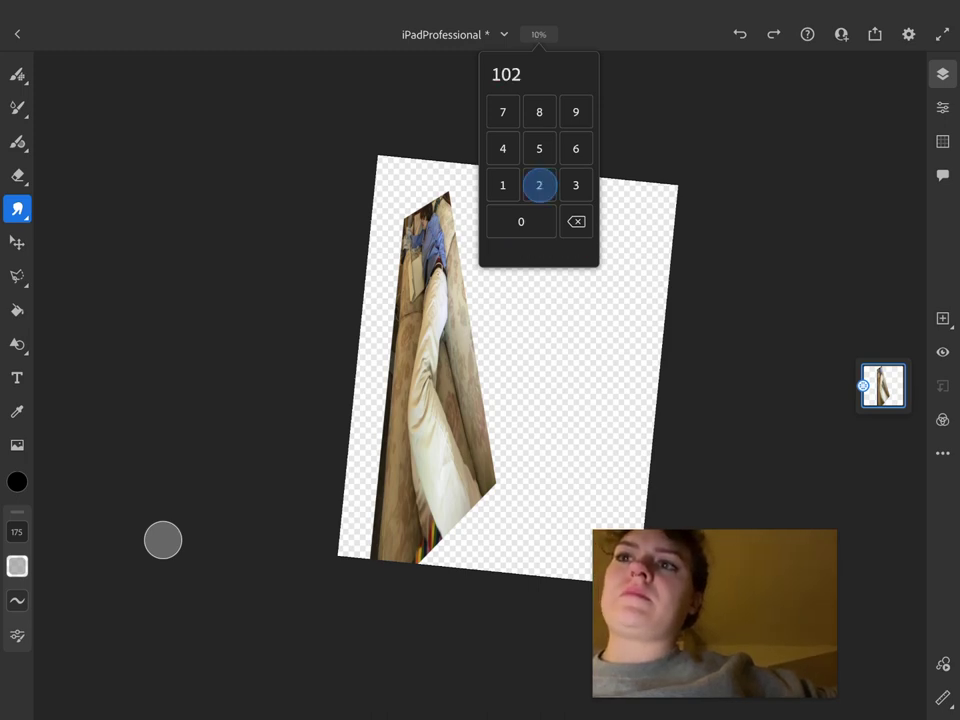
pyautogui.click(576, 185)
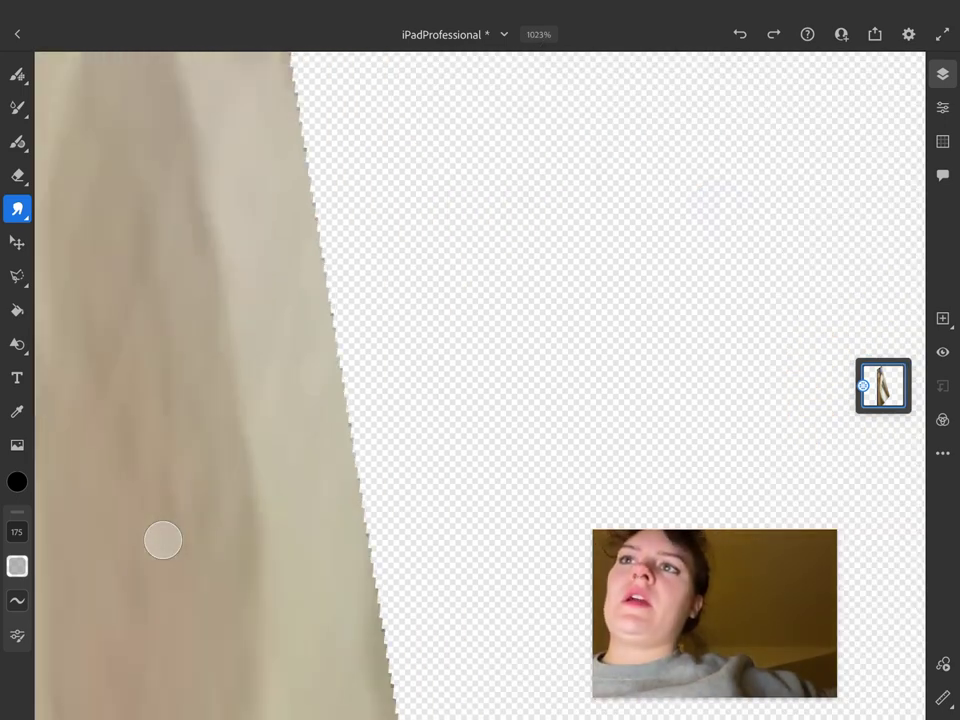
pyautogui.click(539, 34)
pyautogui.click(539, 148)
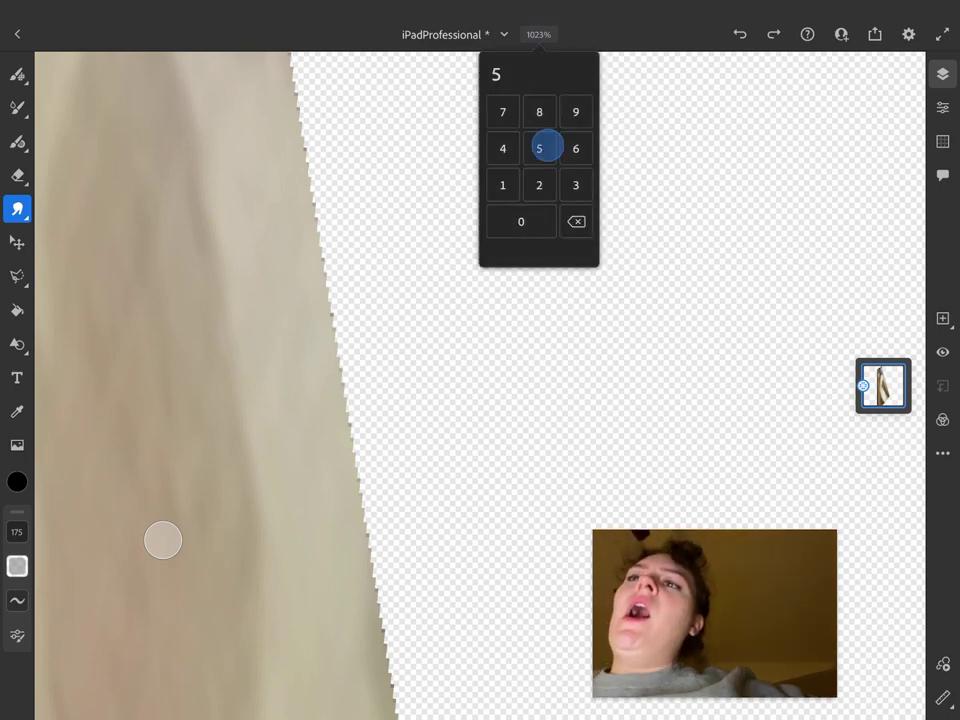
pyautogui.click(521, 221)
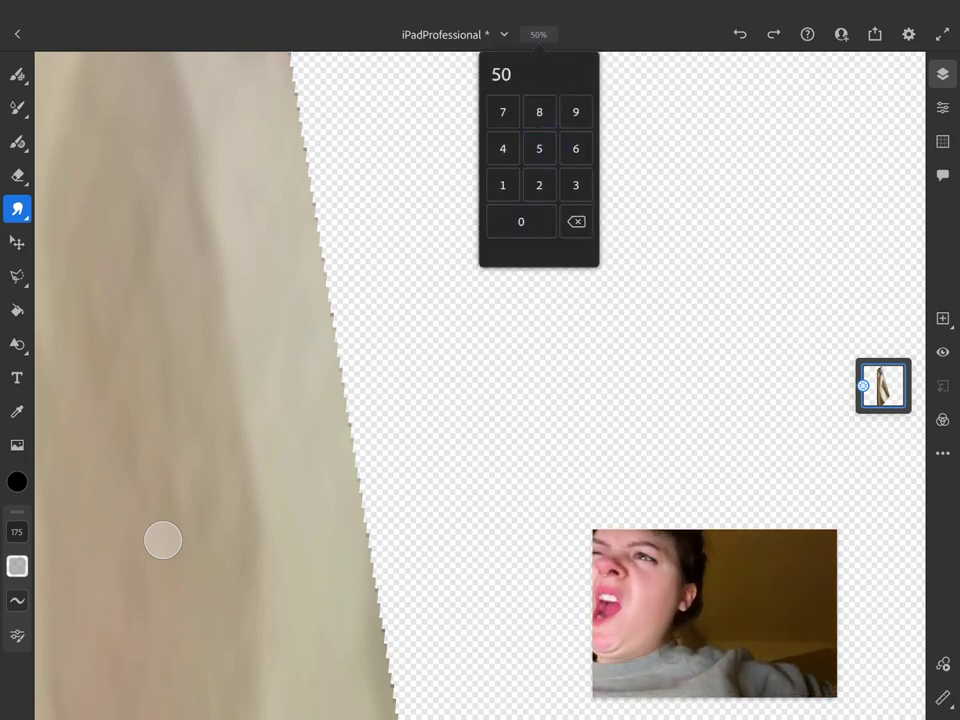
pyautogui.click(576, 221)
pyautogui.click(690, 269)
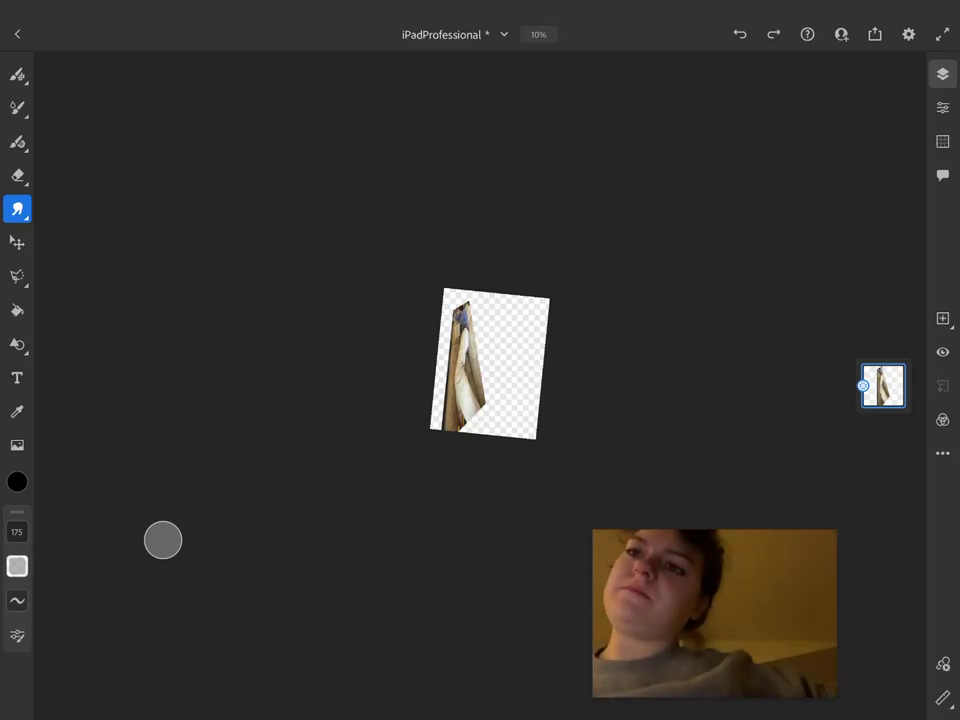
pyautogui.scroll(3, 465, 395)
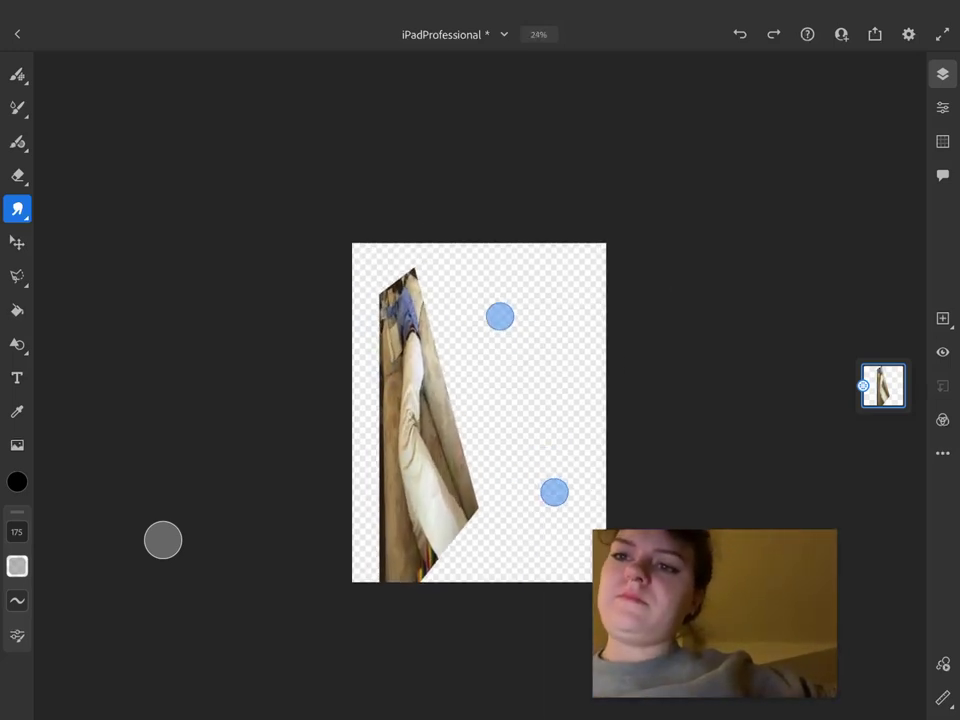
pyautogui.scroll(3, 526, 403)
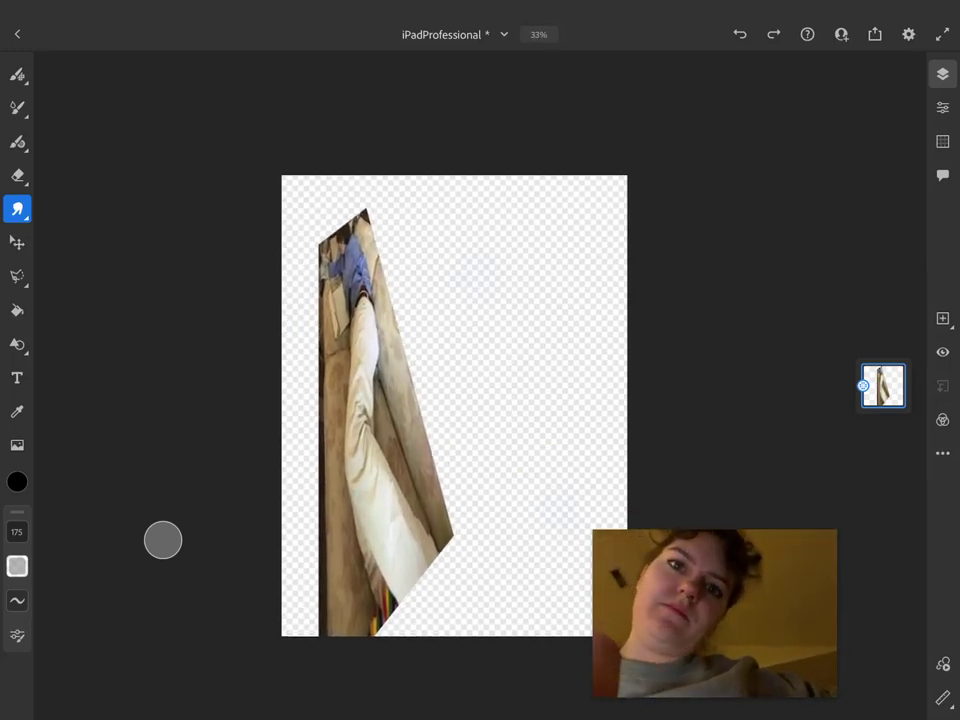
# Fill the transparent area around the couch wedge with black and add an empty layer above
pyautogui.click(17, 310)
pyautogui.click(520, 323)
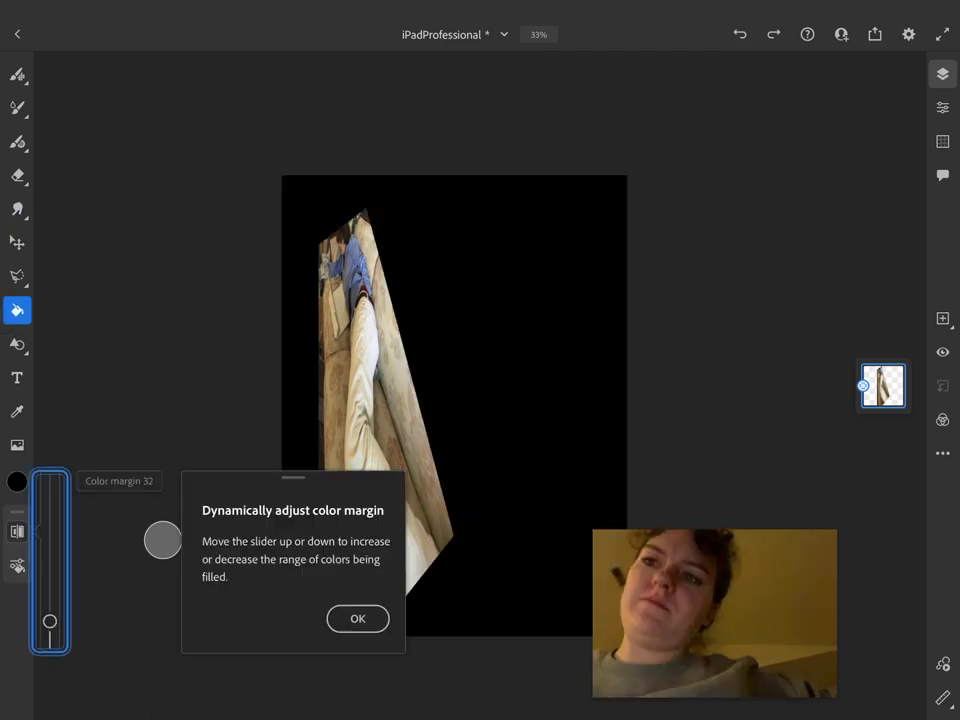
pyautogui.click(358, 617)
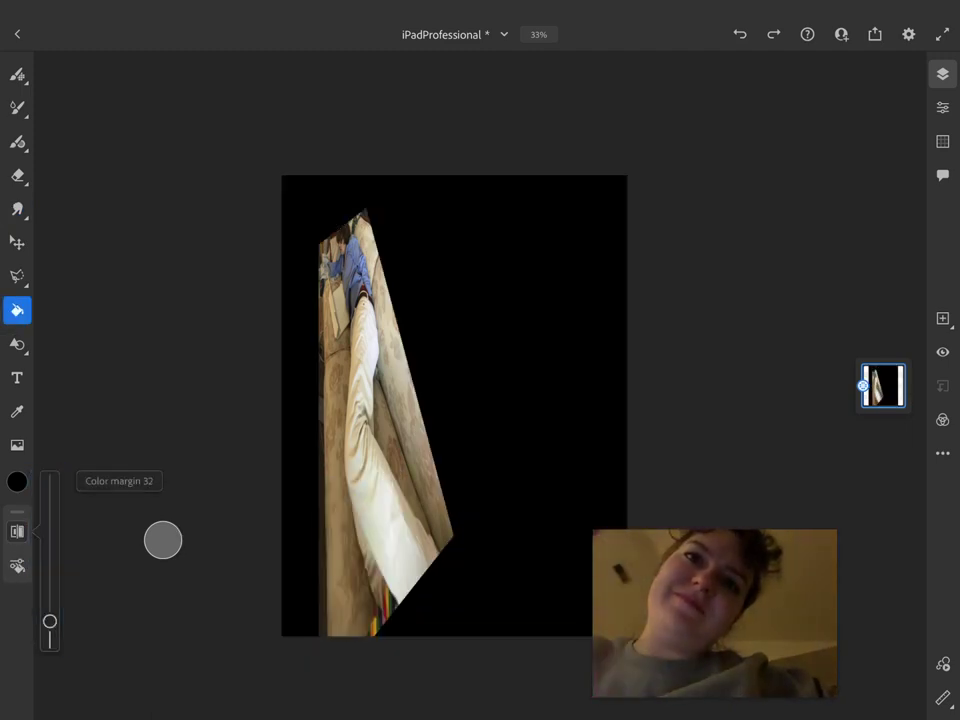
pyautogui.click(17, 142)
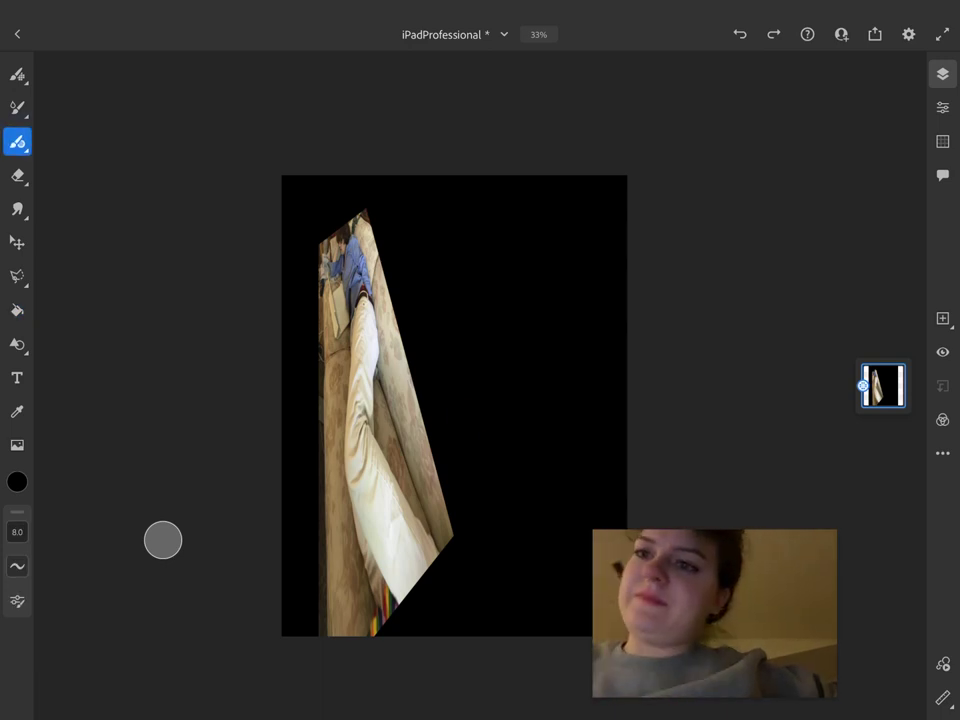
pyautogui.moveTo(660, 280); pyautogui.dragTo(559, 291)
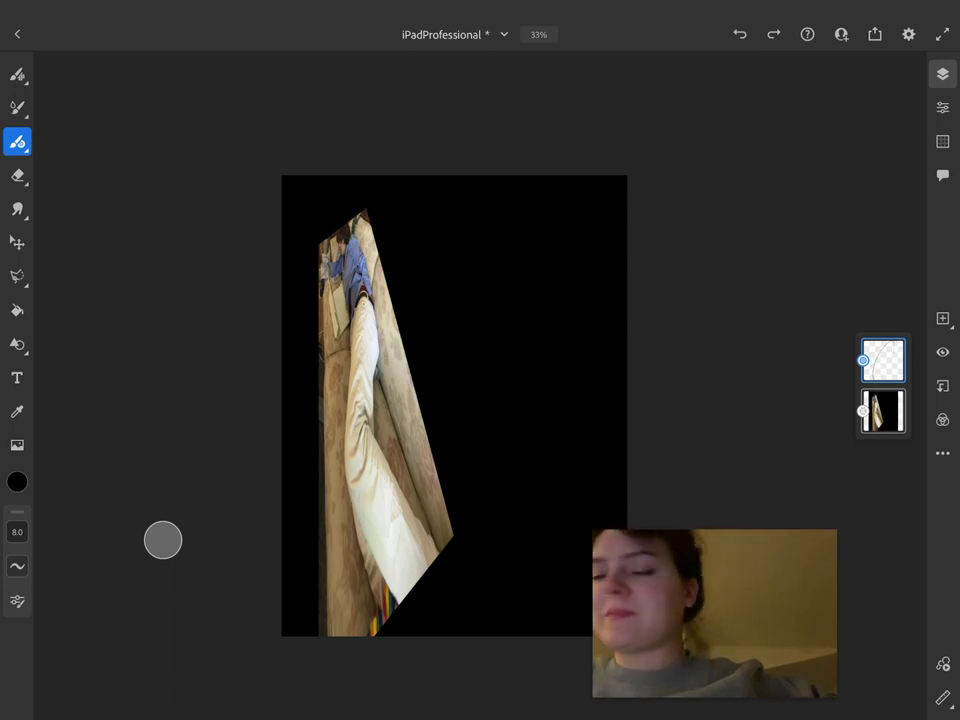
# Draw a test black stroke on the empty top layer, undo it, then save and close
pyautogui.click(17, 108)
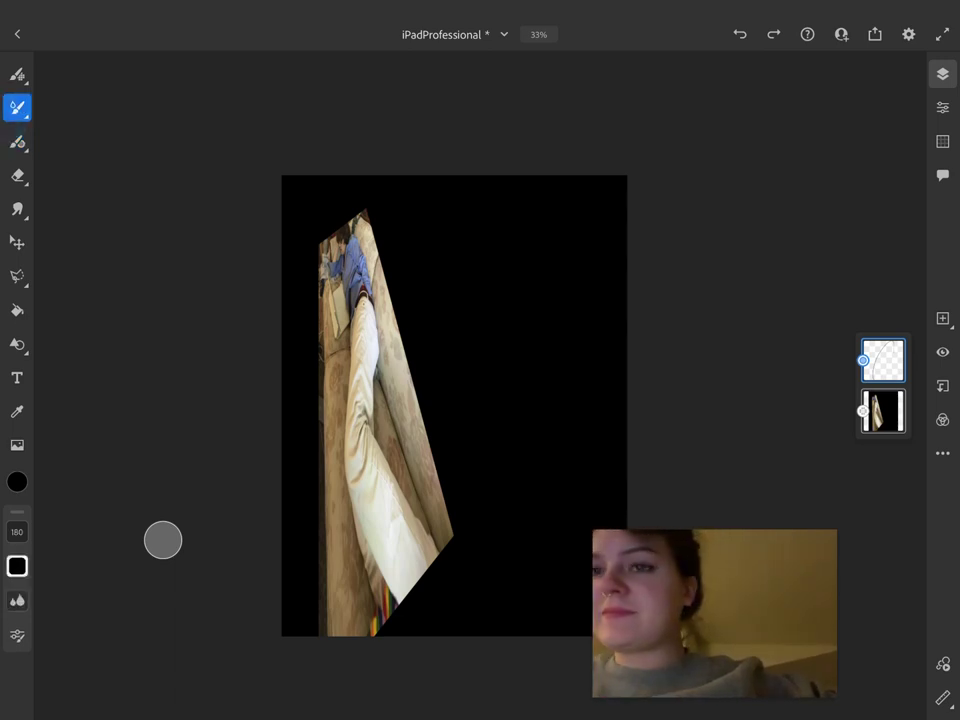
pyautogui.click(572, 228)
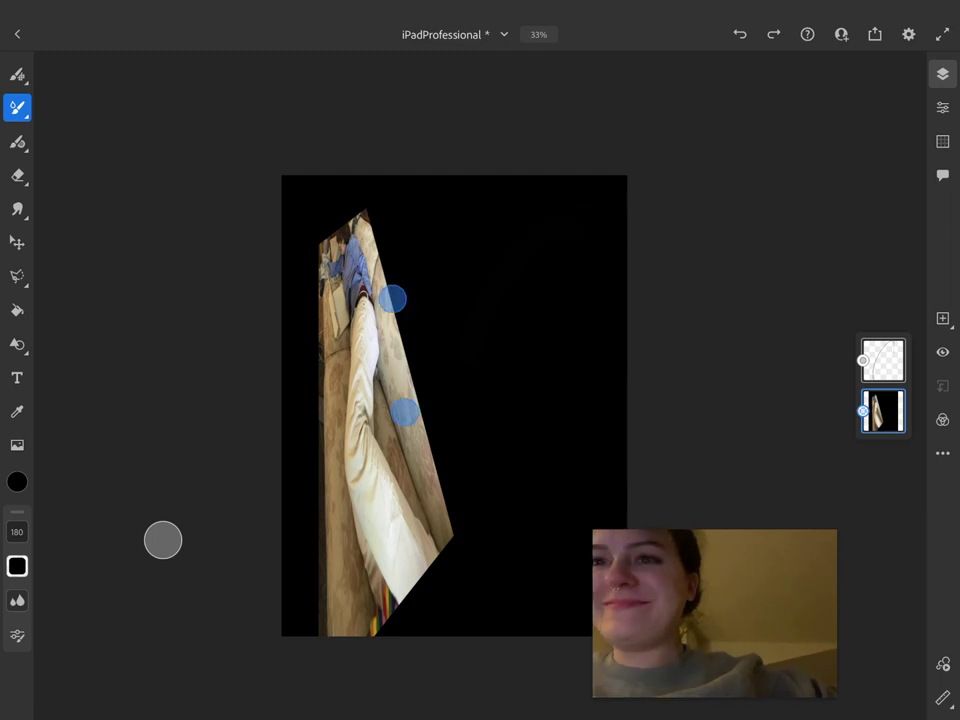
pyautogui.scroll(3, 570, 330)
pyautogui.scroll(5, 580, 330)
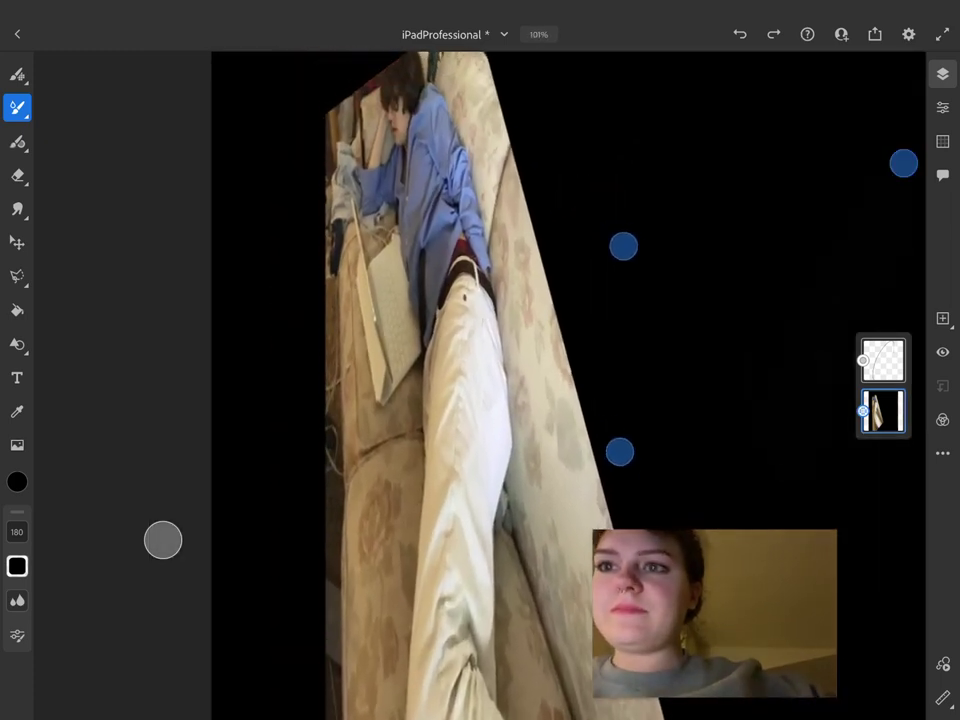
pyautogui.click(17, 142)
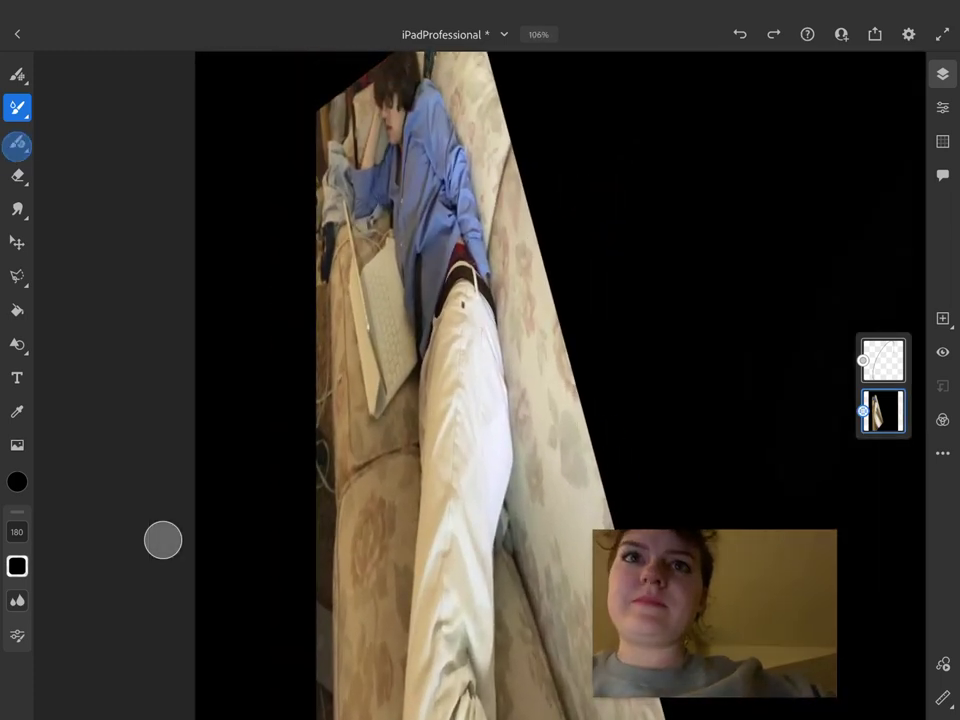
pyautogui.click(883, 360)
pyautogui.moveTo(472, 380); pyautogui.dragTo(511, 400)
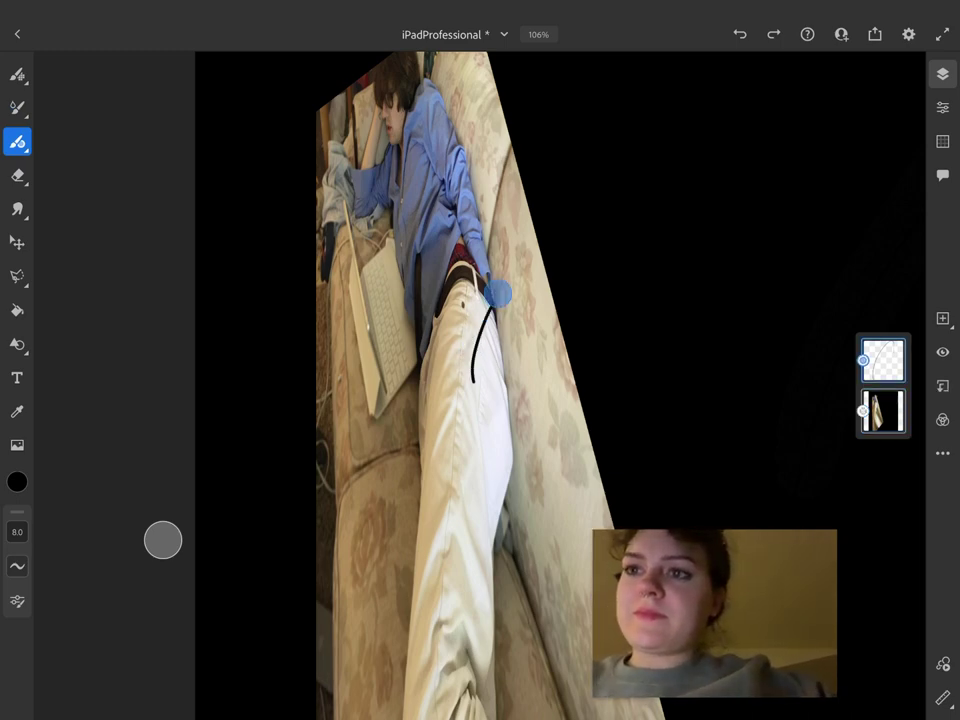
pyautogui.hotkey('ctrl', 'z')
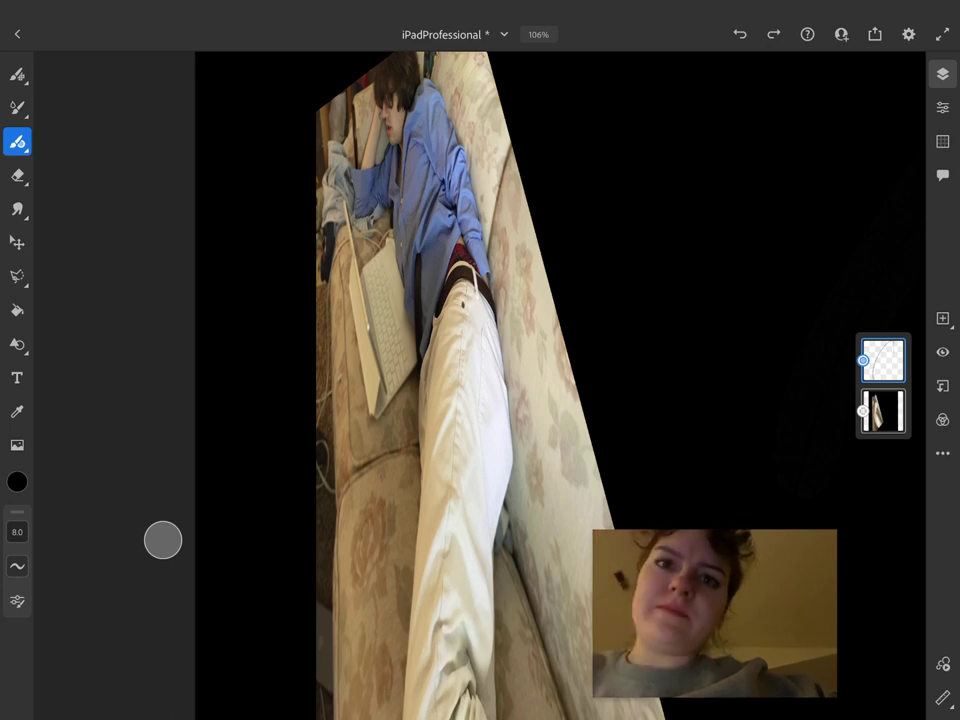
pyautogui.click(17, 74)
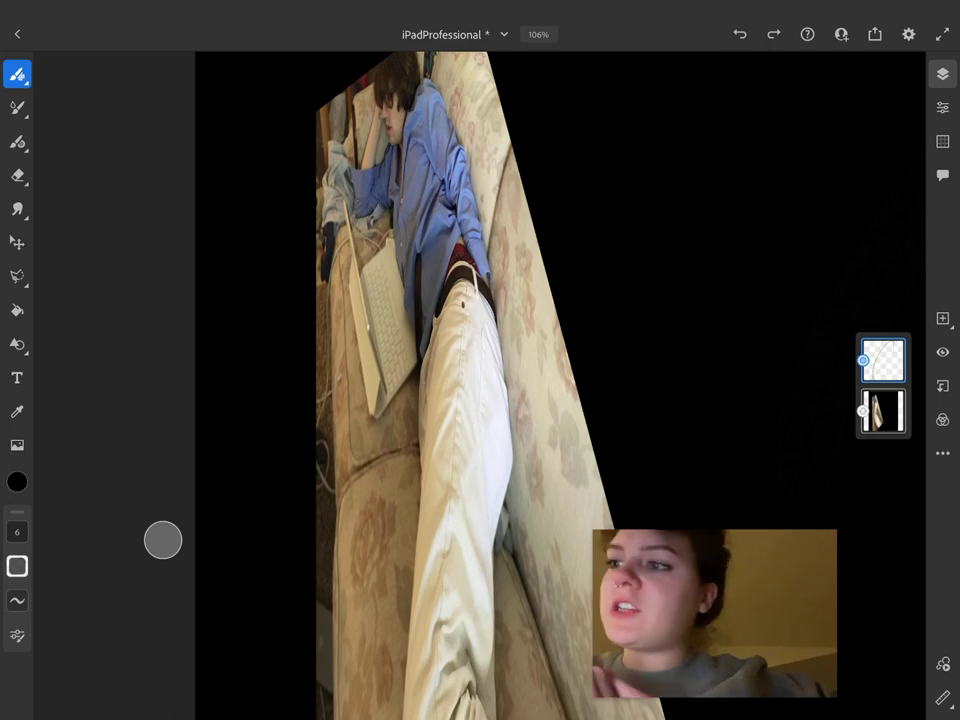
pyautogui.click(17, 34)
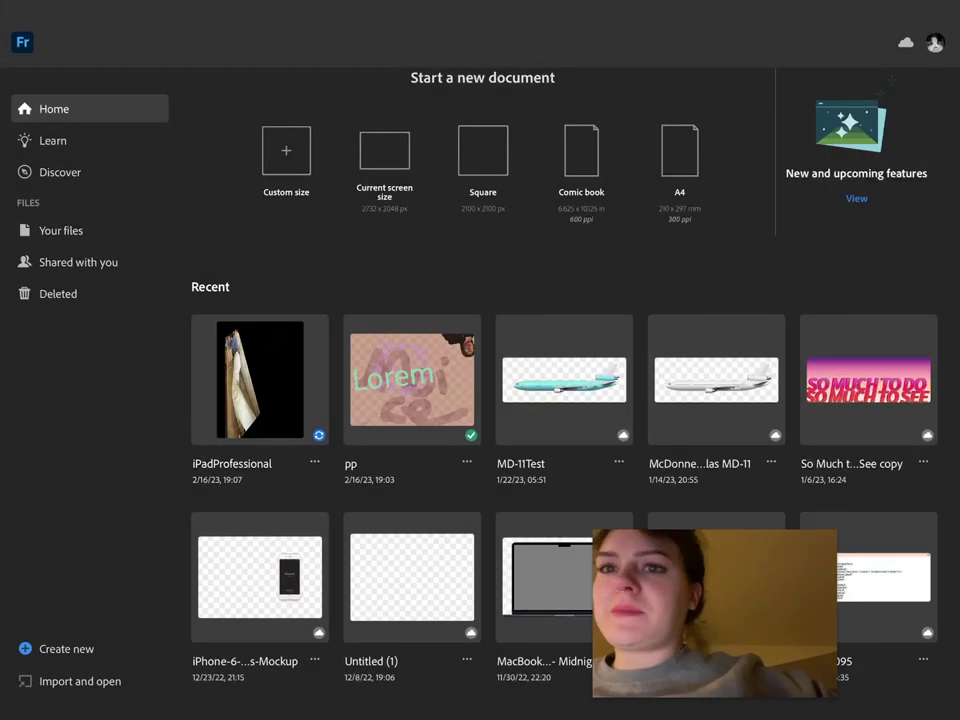
# Reopen iPadProfessional from Recent files and paste the copied image as a new layer
pyautogui.click(260, 380)
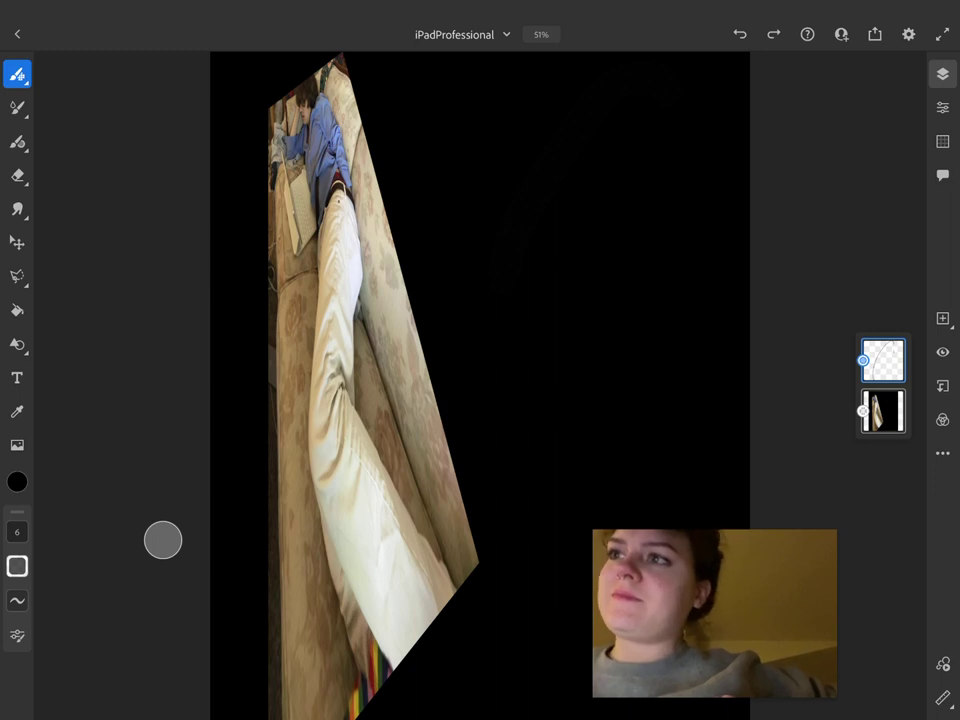
pyautogui.hotkey('ctrl', 'v')
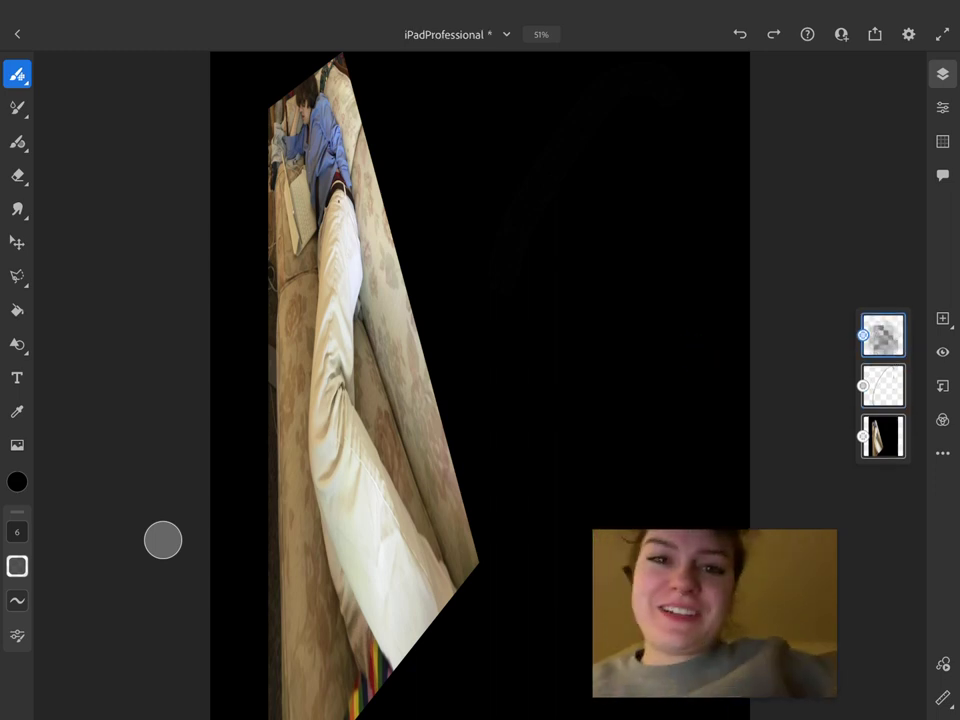
# Move, scale and rotate the pasted image about 20° clockwise over the couch's right side
pyautogui.hotkey('ctrl', 't')
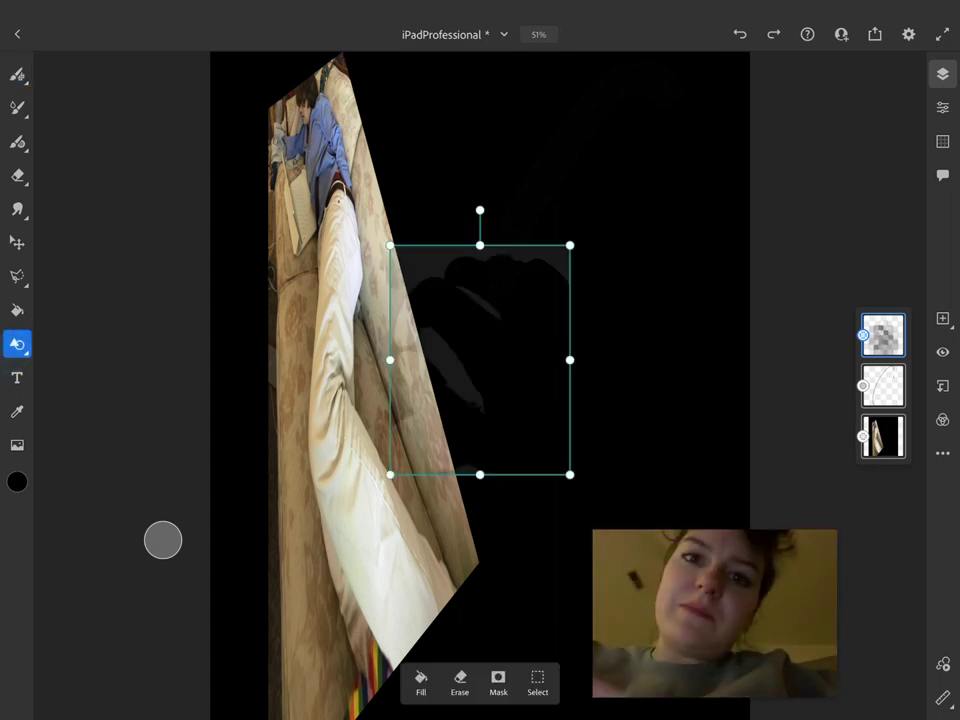
pyautogui.moveTo(529, 344); pyautogui.dragTo(375, 364)
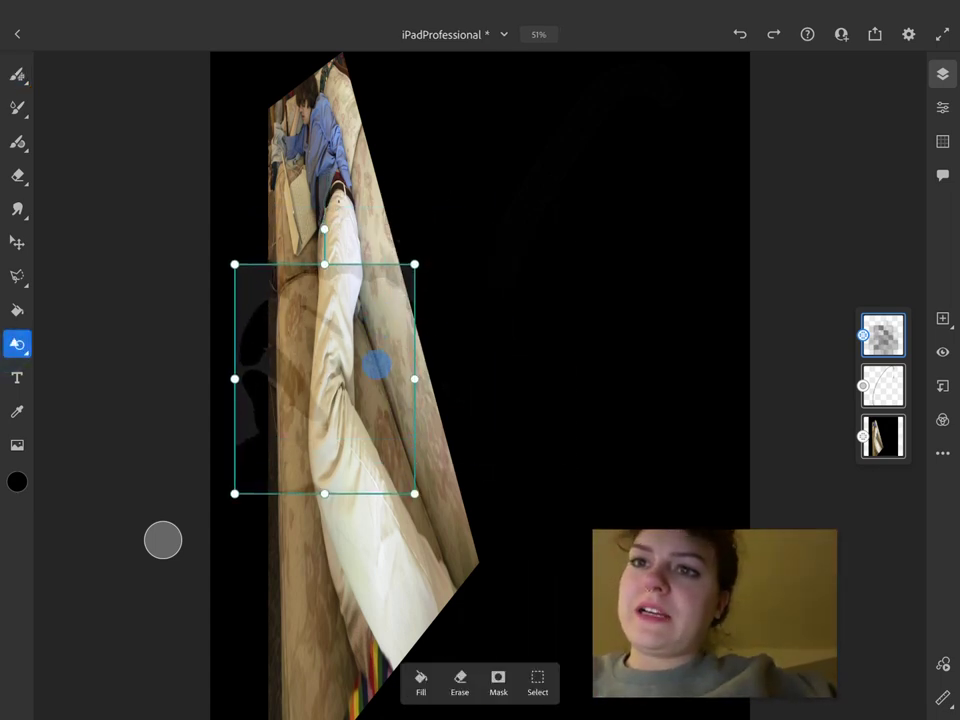
pyautogui.moveTo(414, 264)
pyautogui.mouseDown()
pyautogui.moveTo(354, 342)
pyautogui.moveTo(300, 373)
pyautogui.mouseUp()
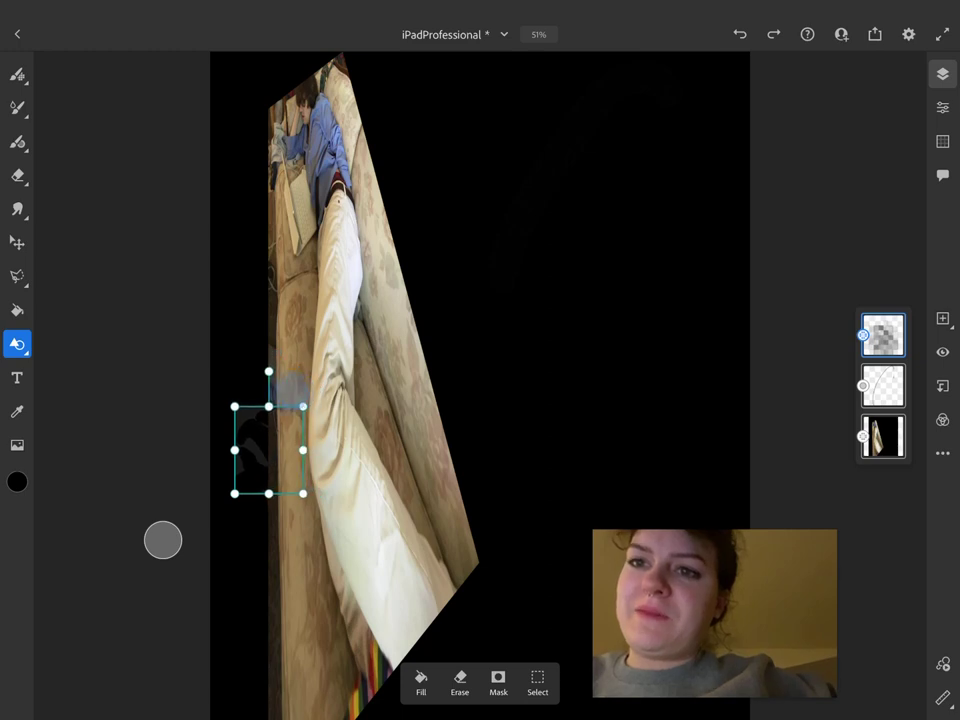
pyautogui.moveTo(289, 449)
pyautogui.mouseDown()
pyautogui.moveTo(372, 273)
pyautogui.moveTo(645, 469)
pyautogui.mouseUp()
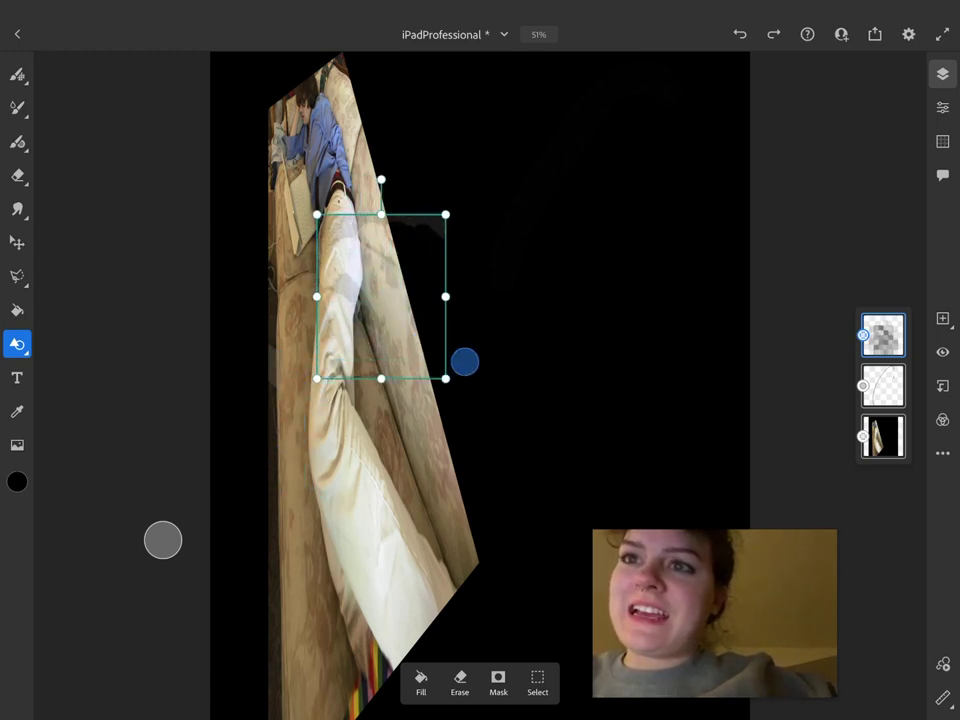
pyautogui.moveTo(518, 366); pyautogui.dragTo(589, 274)
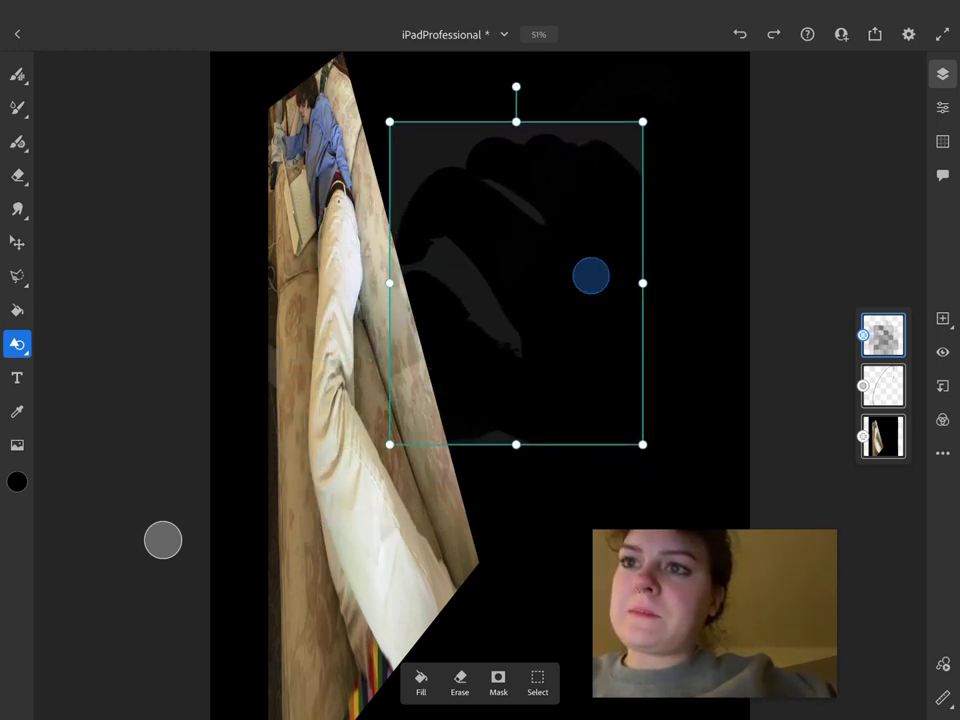
pyautogui.moveTo(525, 81); pyautogui.dragTo(390, 81)
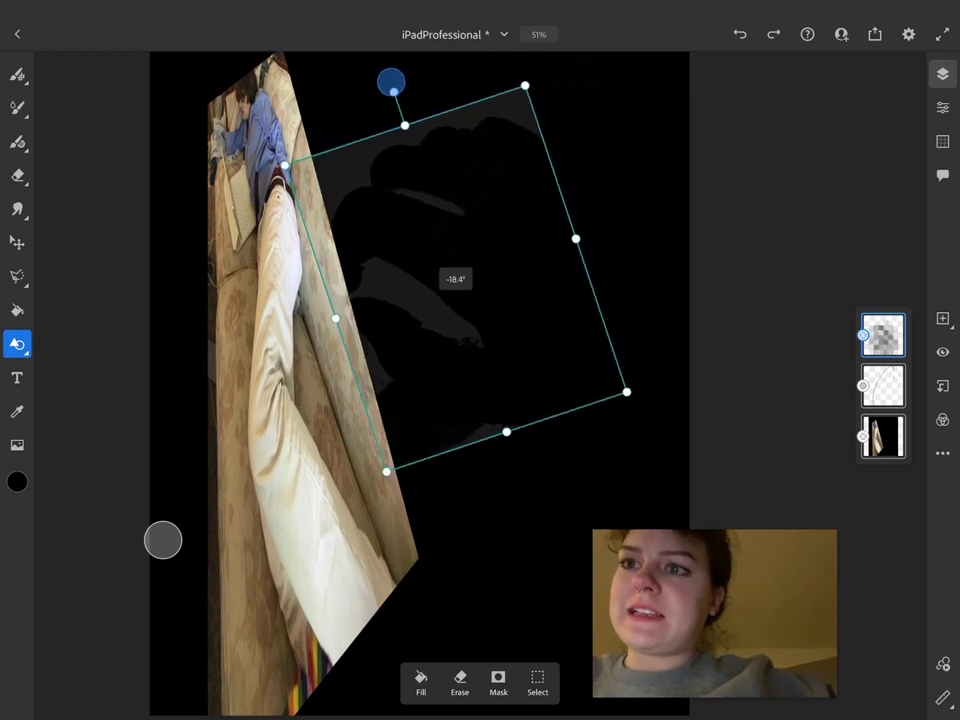
pyautogui.moveTo(534, 309); pyautogui.dragTo(519, 356)
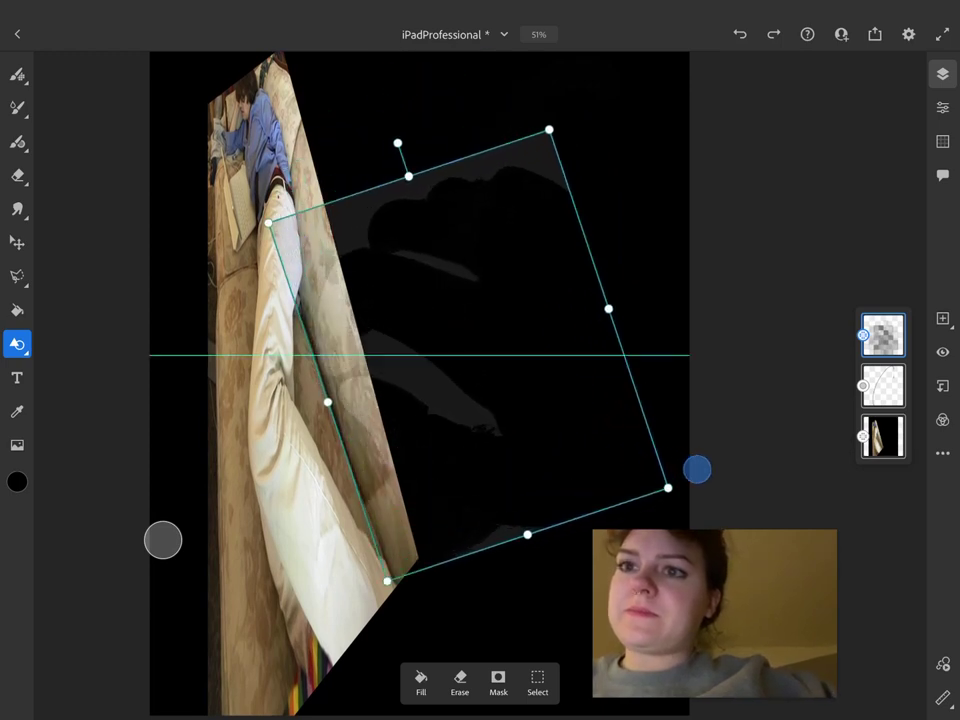
pyautogui.moveTo(624, 441); pyautogui.dragTo(696, 467)
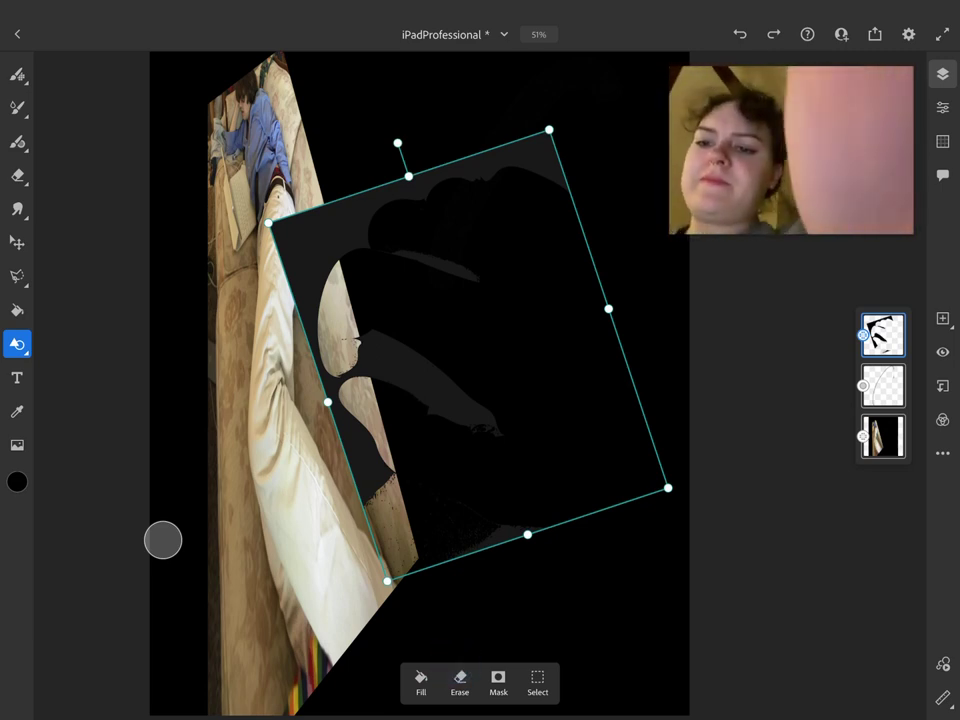
# Erase the pasted layer's contents and add a layer mask to that layer
pyautogui.click(460, 683)
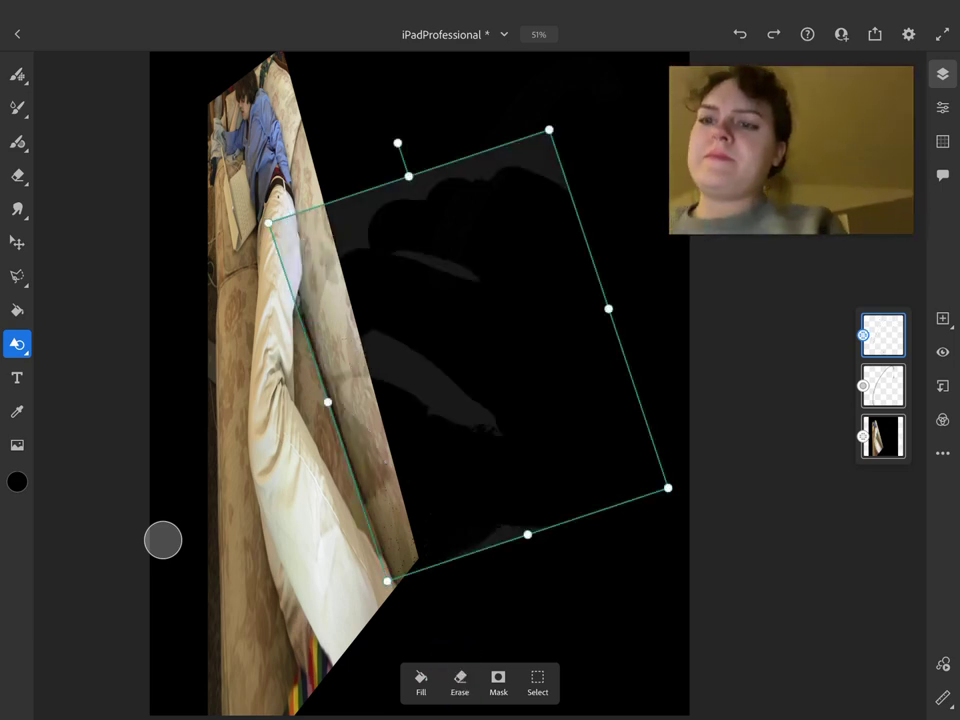
pyautogui.click(498, 681)
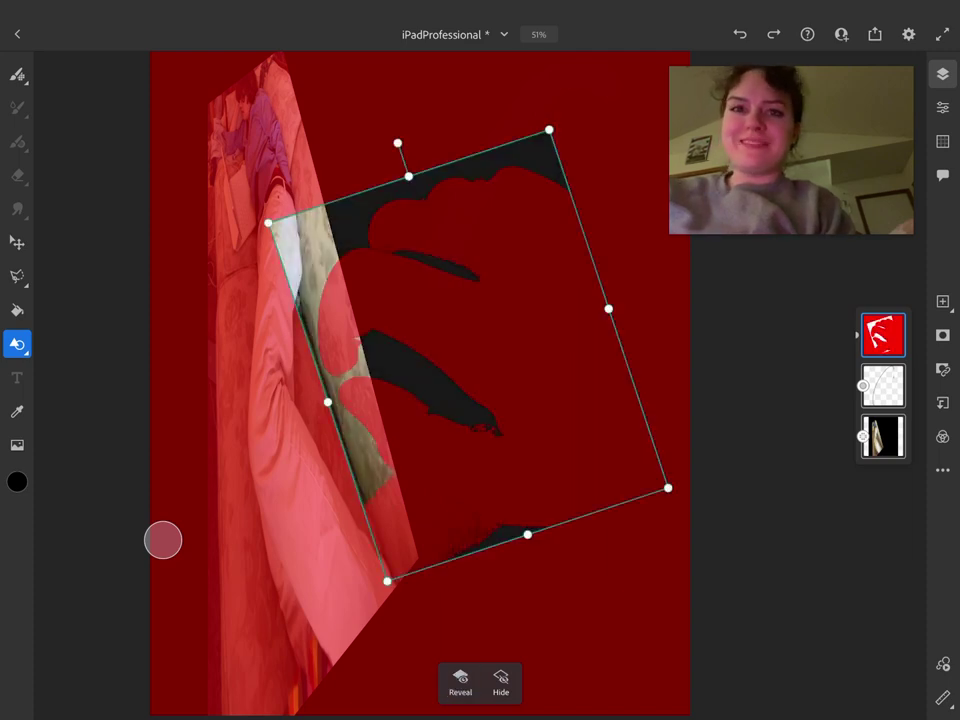
# Undo and redo the top-layer fill, then fill the tilted selection with black
pyautogui.moveTo(840, 701); pyautogui.dragTo(845, 696)
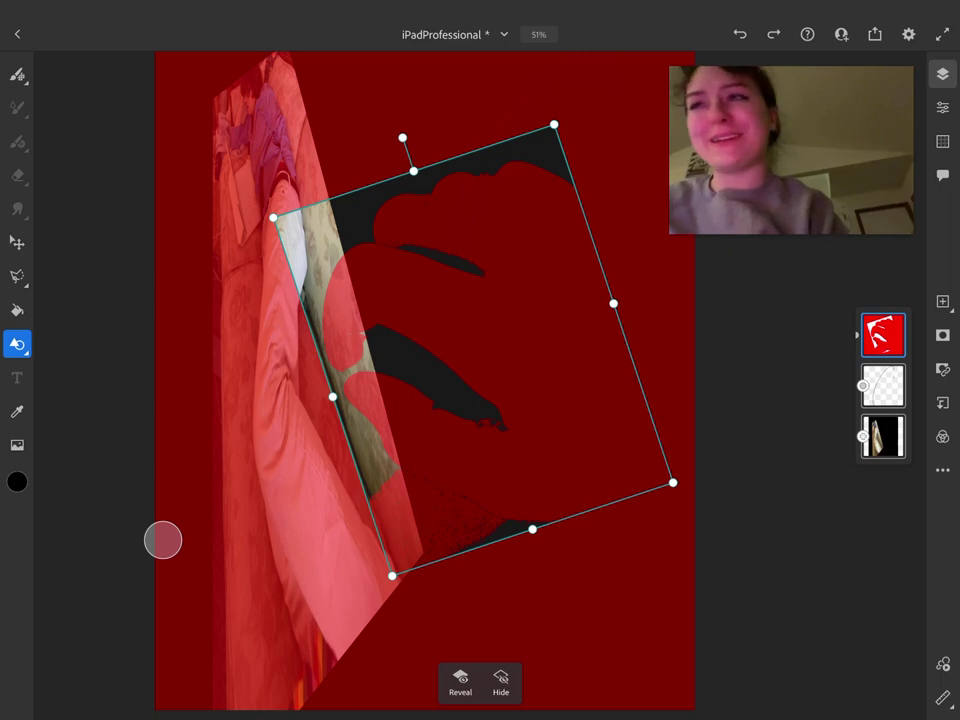
pyautogui.hotkey('ctrl', 'z')
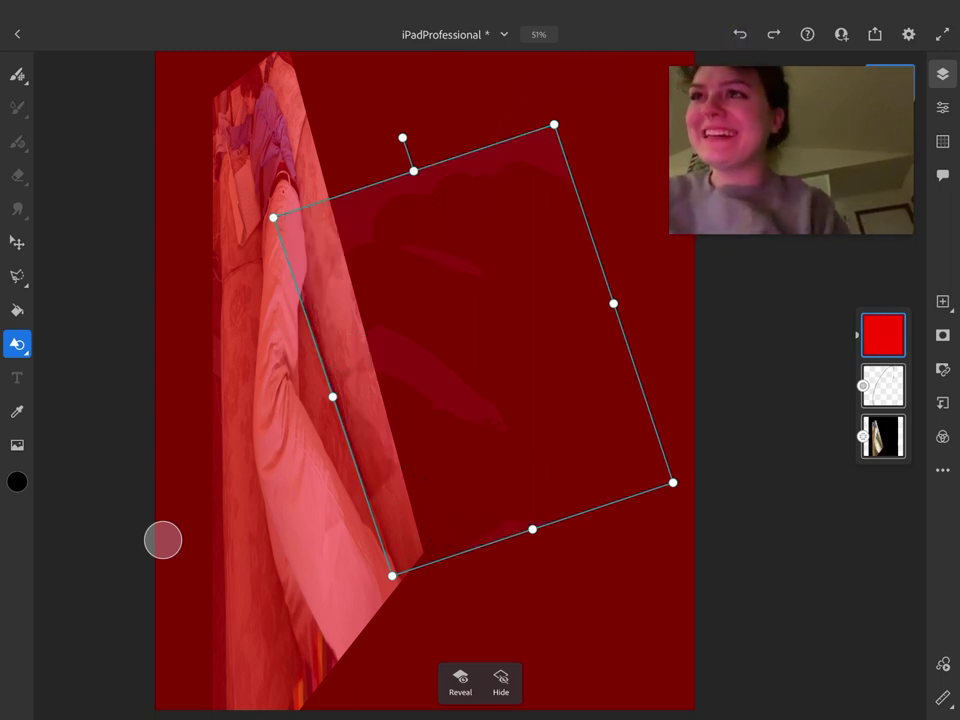
pyautogui.hotkey('ctrl', 'shift', 'z')
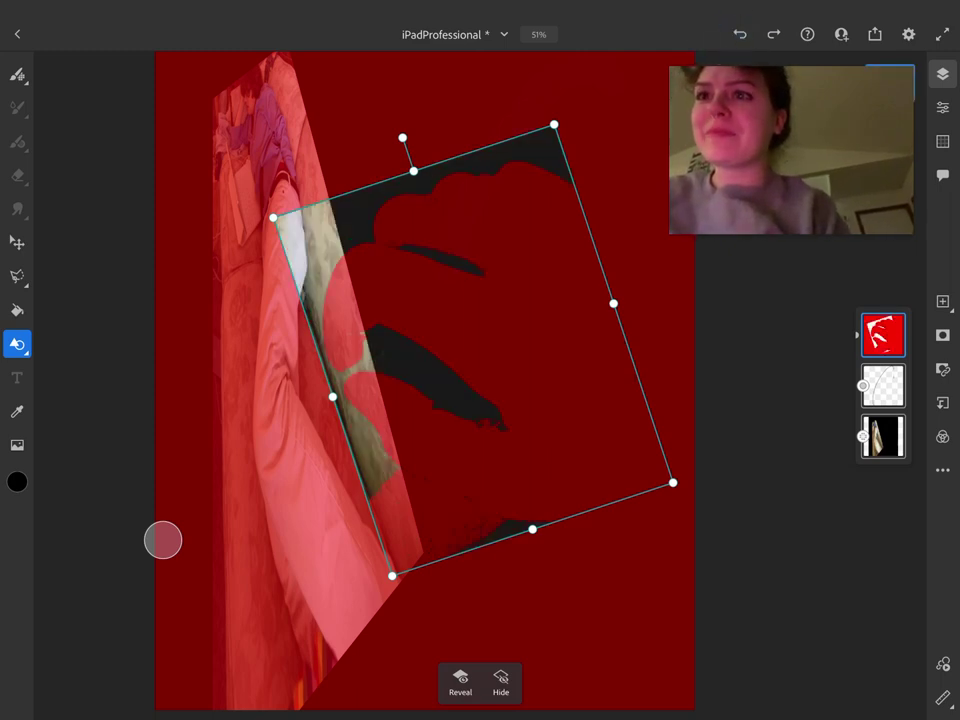
pyautogui.hotkey('ctrl', 'z')
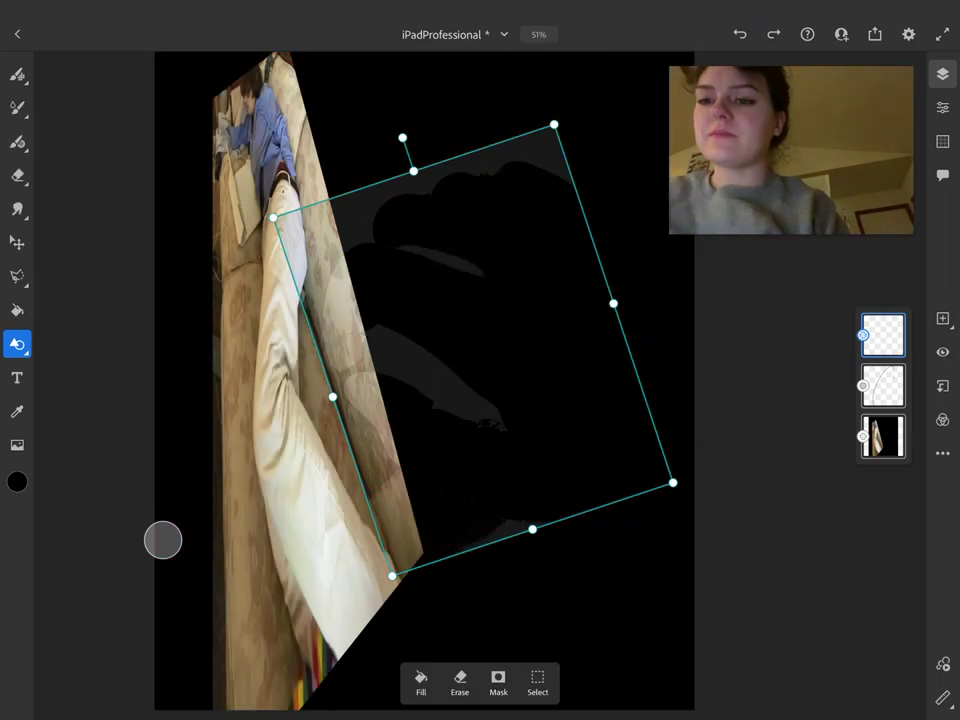
pyautogui.click(421, 682)
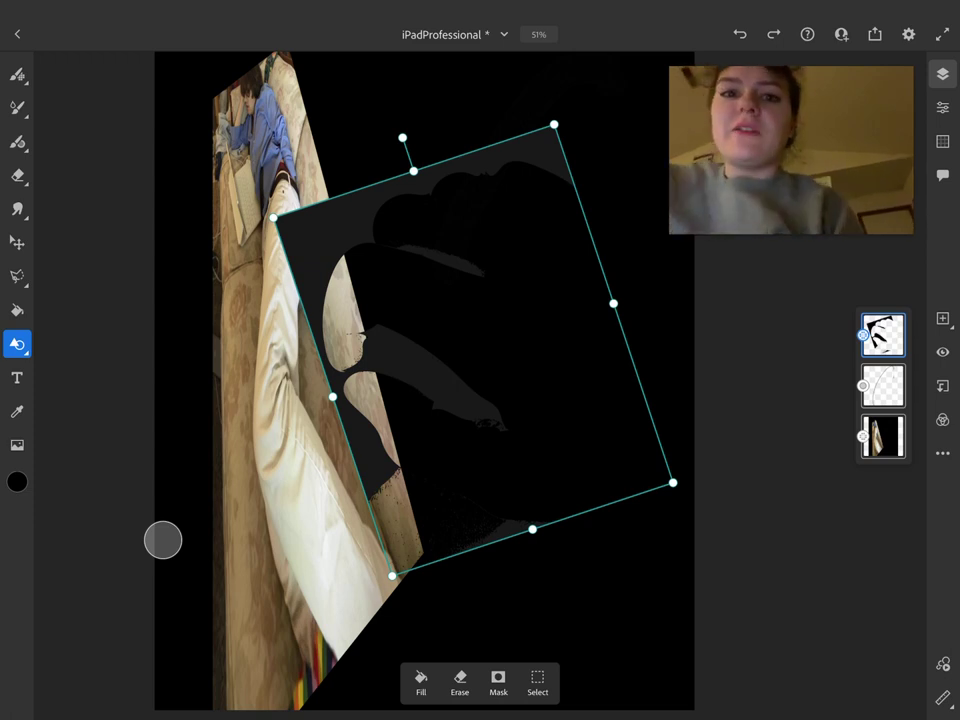
# Change the paint colour to magenta and fill the selected shape with it
pyautogui.click(17, 481)
pyautogui.moveTo(194, 447)
pyautogui.mouseDown()
pyautogui.moveTo(152, 508)
pyautogui.moveTo(178, 489)
pyautogui.moveTo(165, 411)
pyautogui.mouseUp()
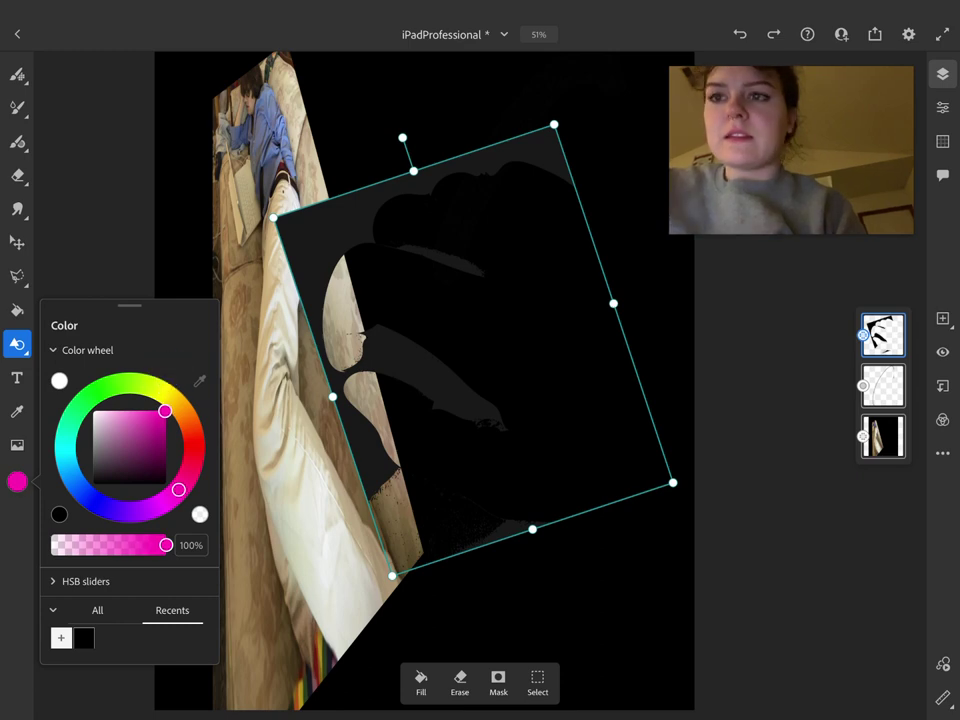
pyautogui.click(427, 684)
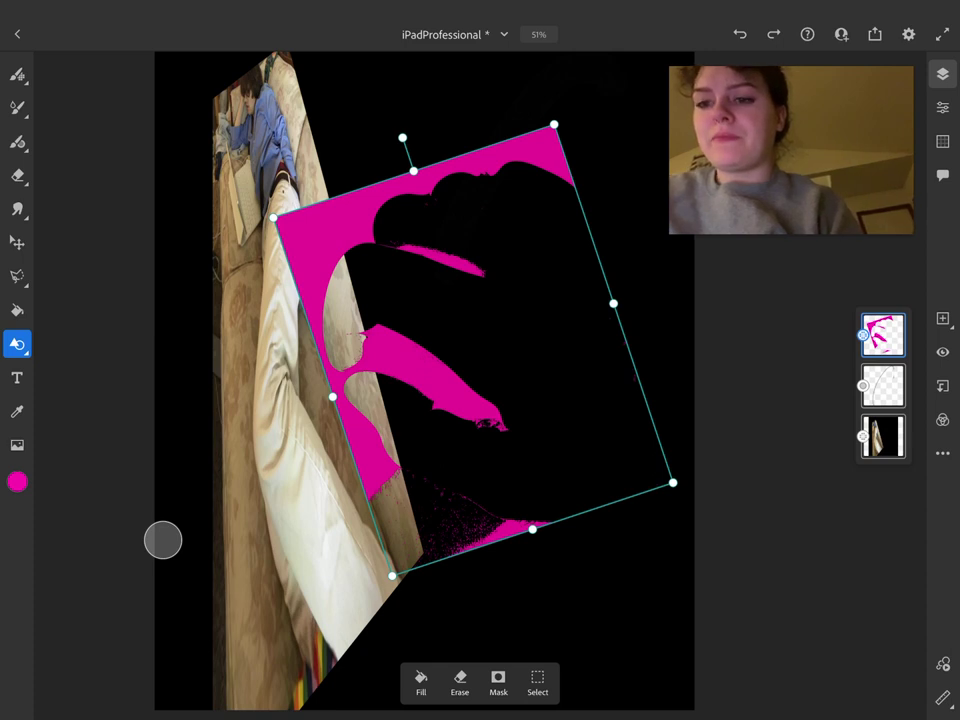
# Erase and refill the selection in magenta, then preview it as a mask overlay
pyautogui.click(459, 684)
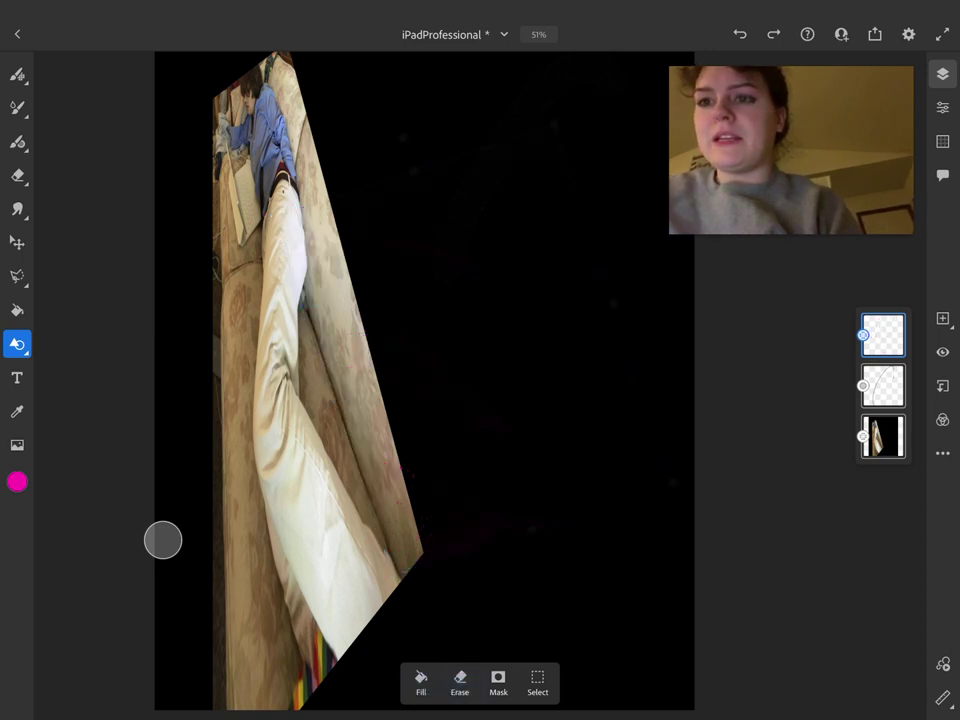
pyautogui.click(421, 684)
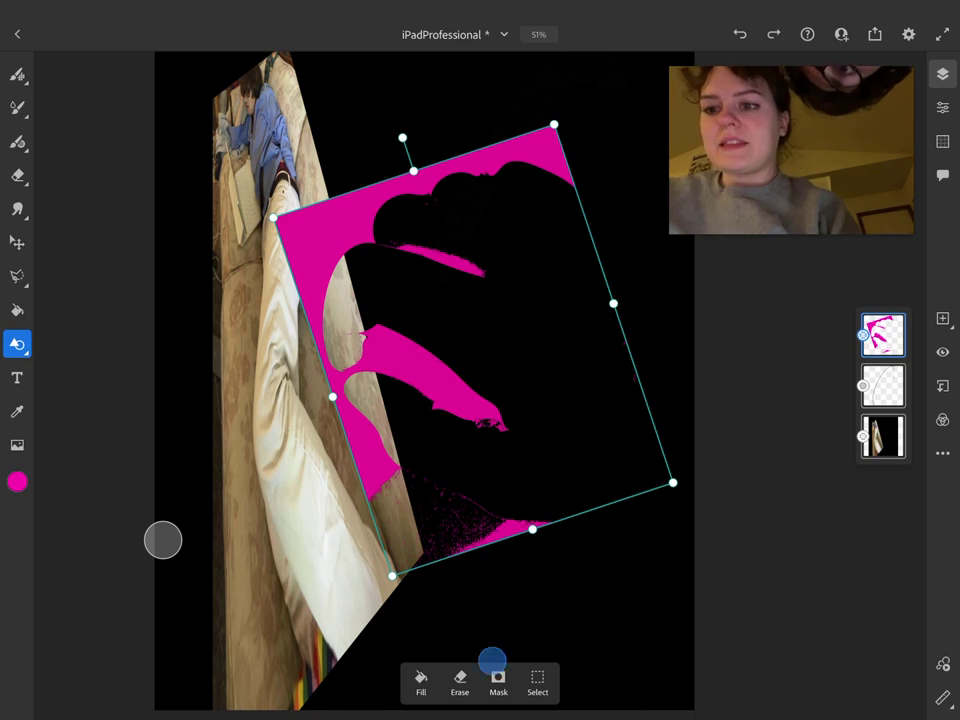
pyautogui.moveTo(493, 660); pyautogui.dragTo(500, 662)
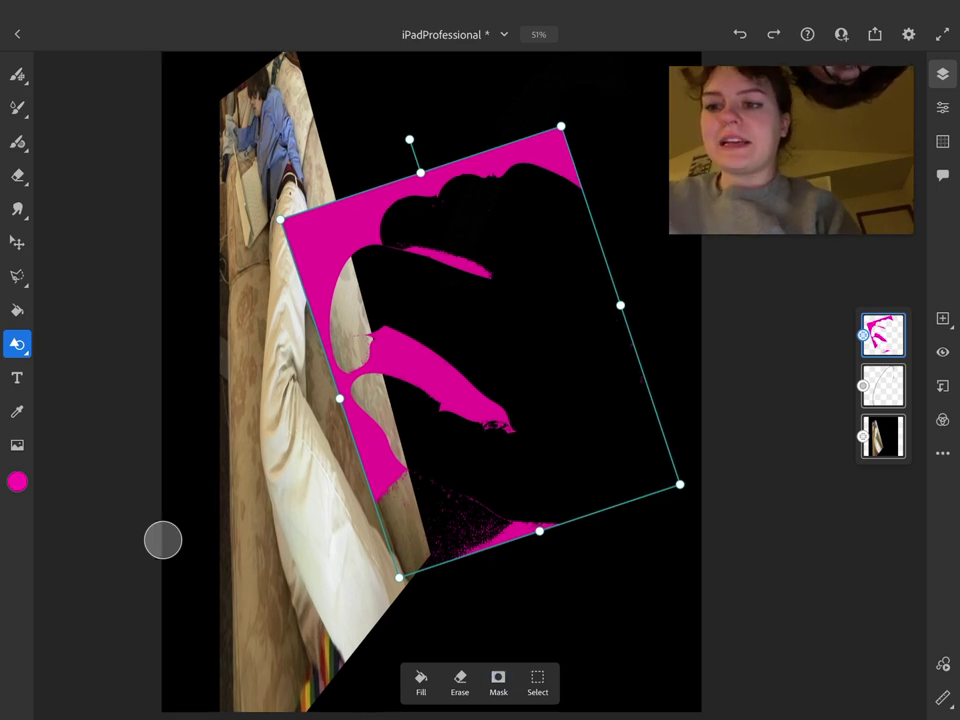
pyautogui.click(496, 675)
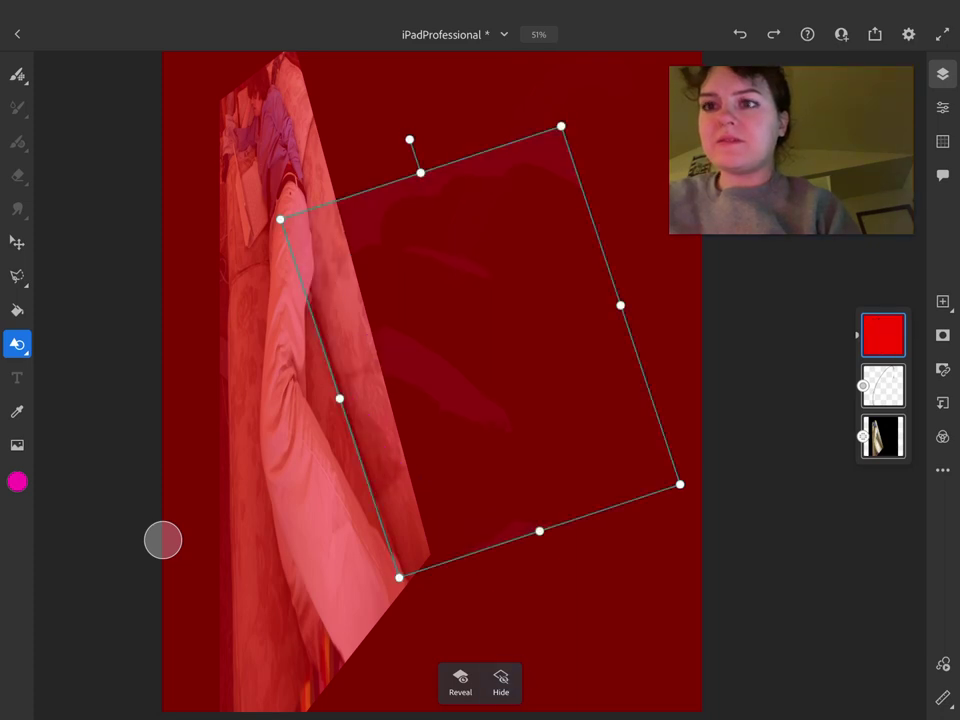
# Reveal the magenta area, refill the selection with magenta, and enter Transform mode on the top layer
pyautogui.click(460, 681)
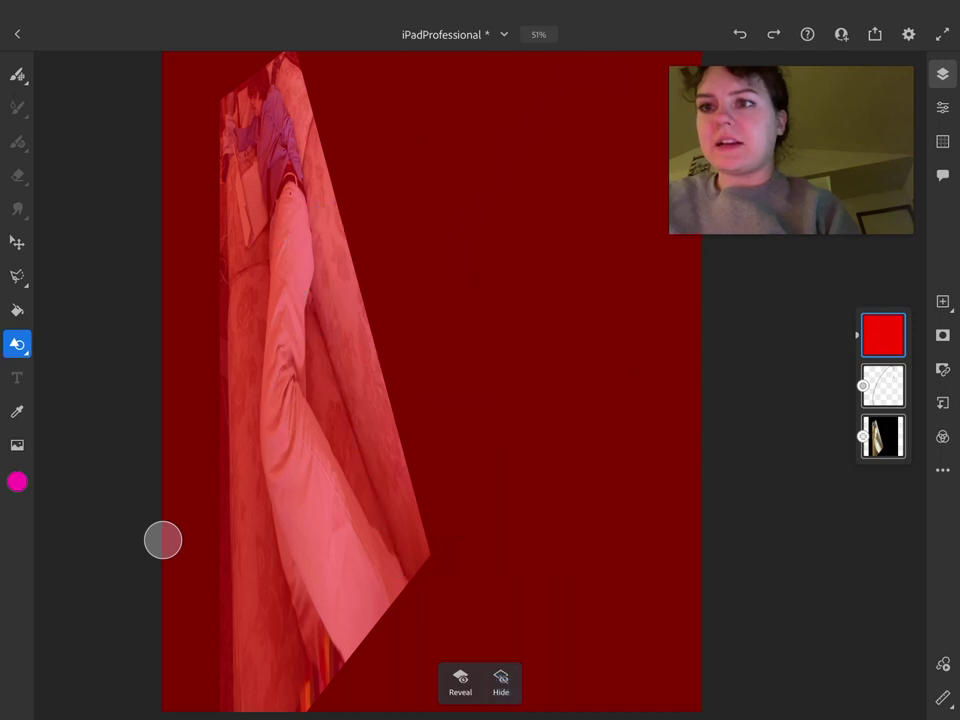
pyautogui.click(17, 481)
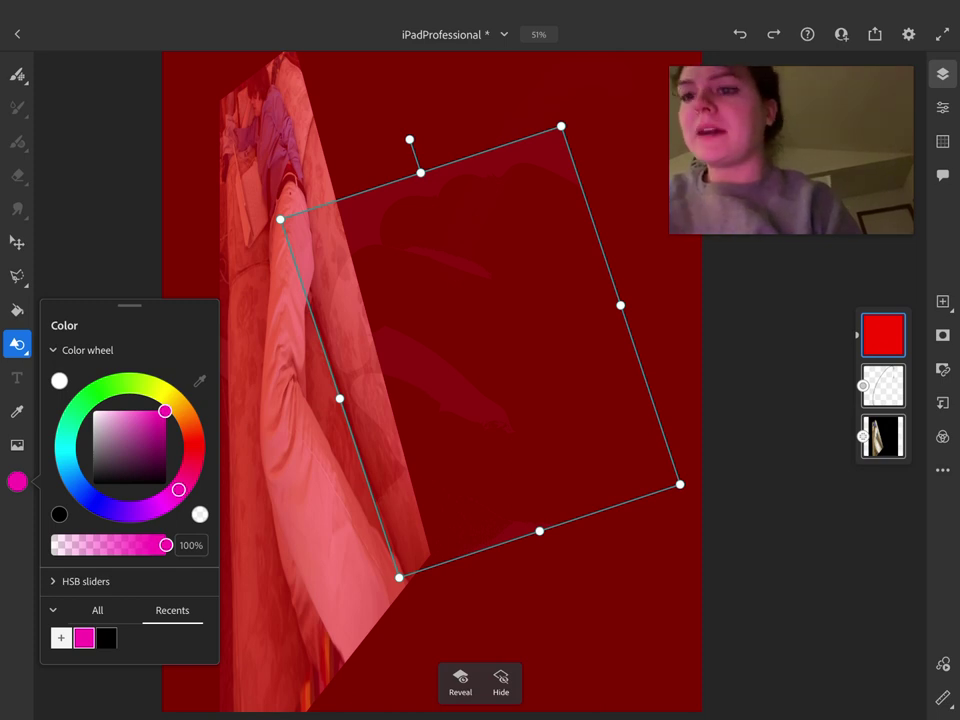
pyautogui.click(163, 540)
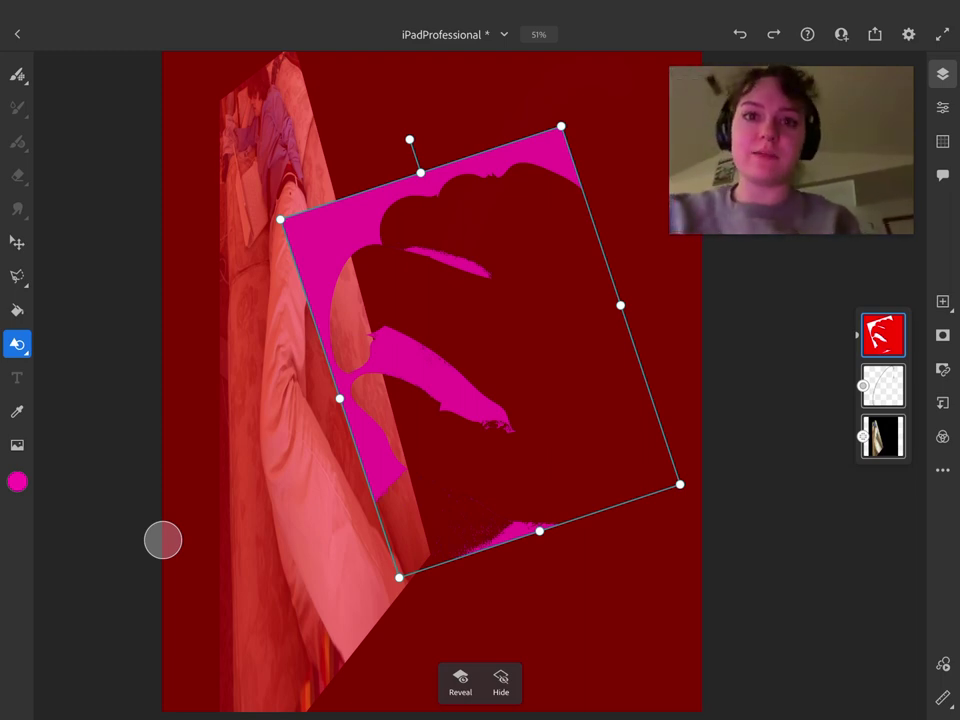
pyautogui.press('v')
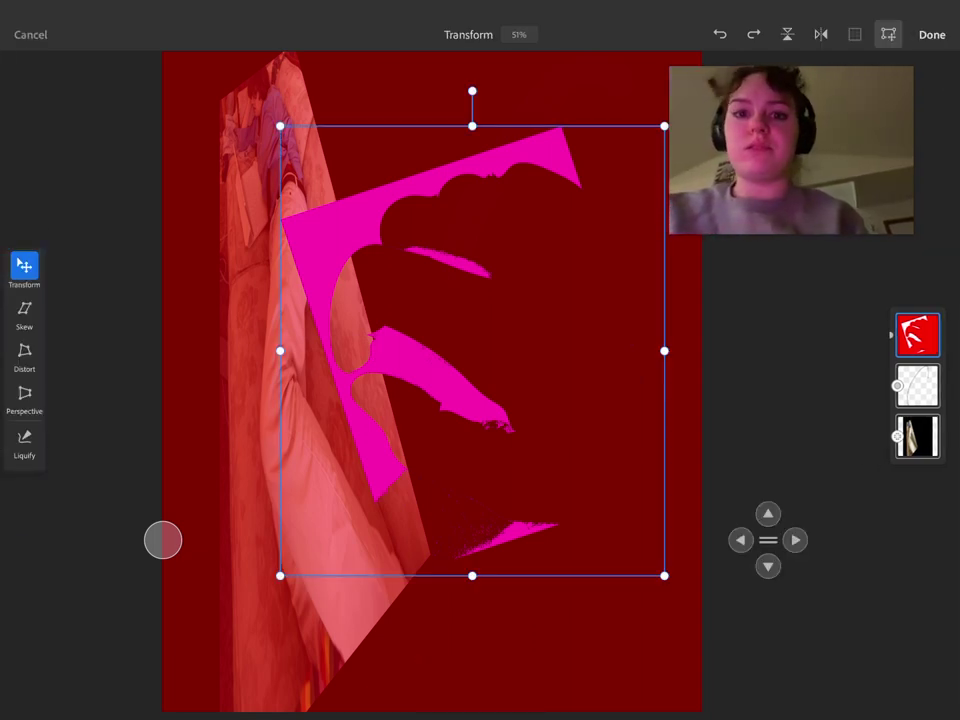
# Skew the magenta shape by pulling its top-right corner down, then partly back up
pyautogui.click(24, 308)
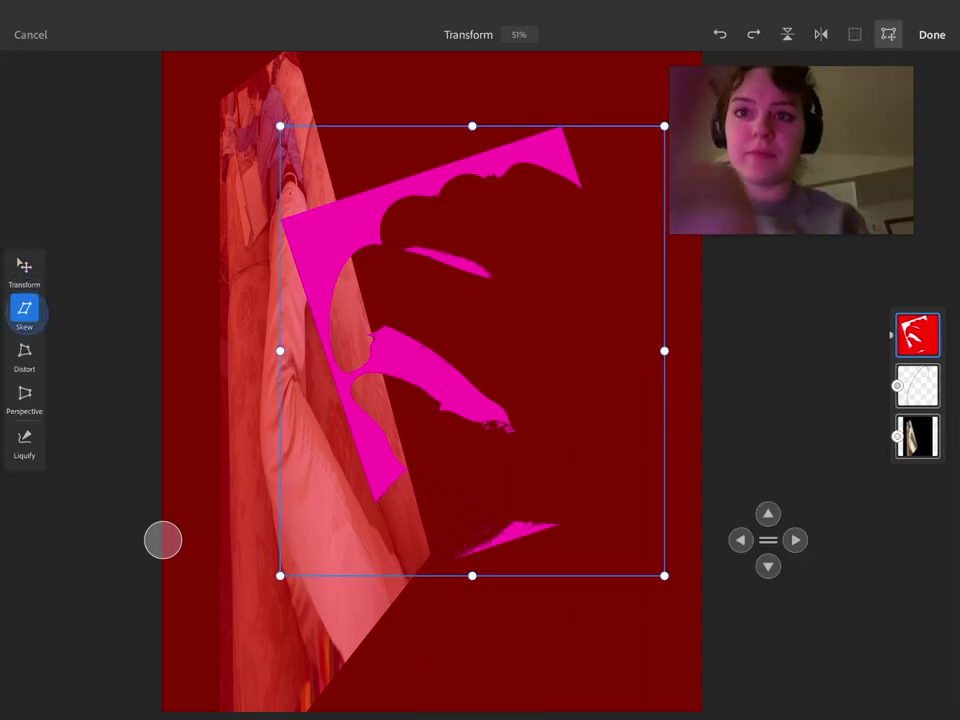
pyautogui.moveTo(664, 126)
pyautogui.mouseDown()
pyautogui.moveTo(595, 248)
pyautogui.moveTo(538, 90)
pyautogui.moveTo(598, 208)
pyautogui.moveTo(694, 497)
pyautogui.moveTo(673, 444)
pyautogui.moveTo(677, 392)
pyautogui.moveTo(570, 167)
pyautogui.moveTo(490, 73)
pyautogui.moveTo(641, 264)
pyautogui.moveTo(686, 343)
pyautogui.moveTo(664, 348)
pyautogui.moveTo(662, 257)
pyautogui.moveTo(617, 146)
pyautogui.moveTo(561, 58)
pyautogui.moveTo(636, 99)
pyautogui.moveTo(729, 311)
pyautogui.moveTo(767, 441)
pyautogui.moveTo(836, 574)
pyautogui.moveTo(768, 472)
pyautogui.moveTo(729, 328)
pyautogui.mouseUp()
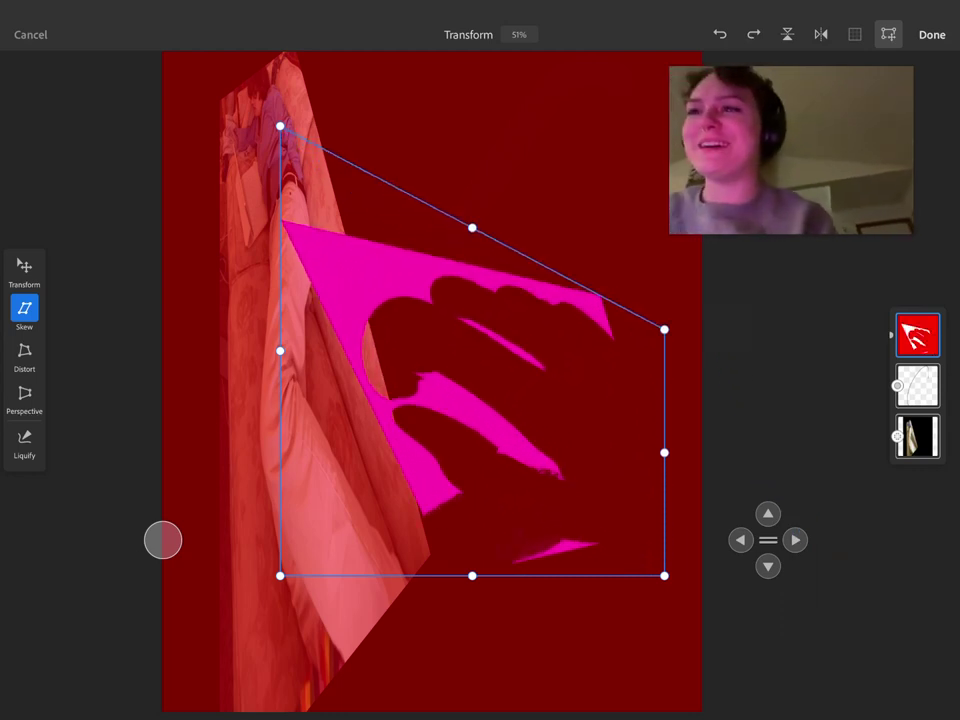
pyautogui.moveTo(664, 328)
pyautogui.mouseDown()
pyautogui.moveTo(634, 249)
pyautogui.moveTo(664, 266)
pyautogui.mouseUp()
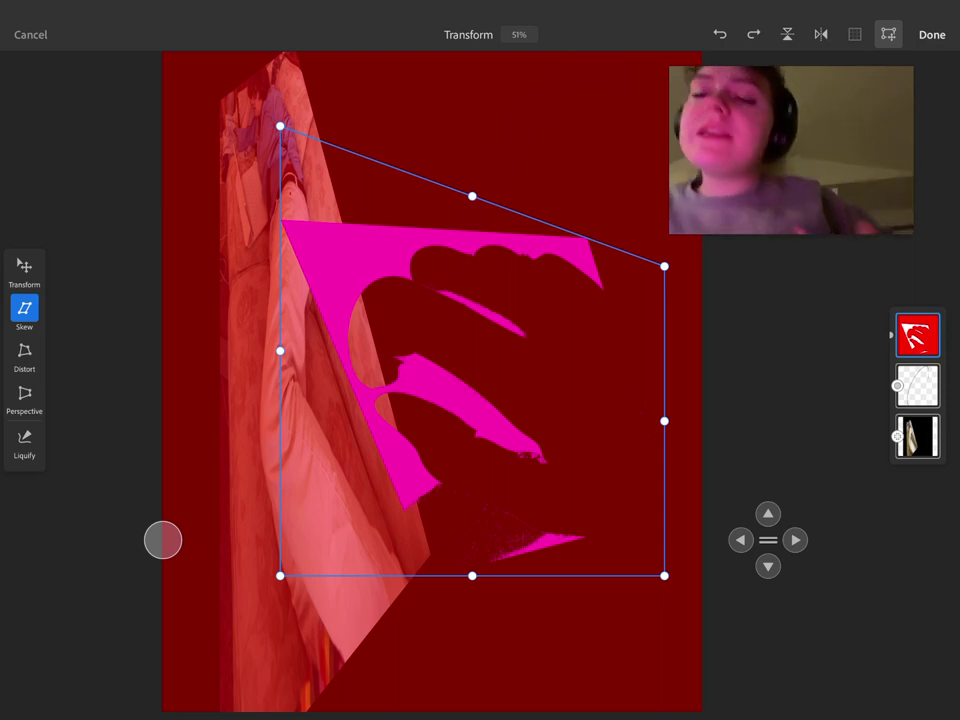
# Apply the skew, then undo it to restore the magenta shape
pyautogui.click(932, 30)
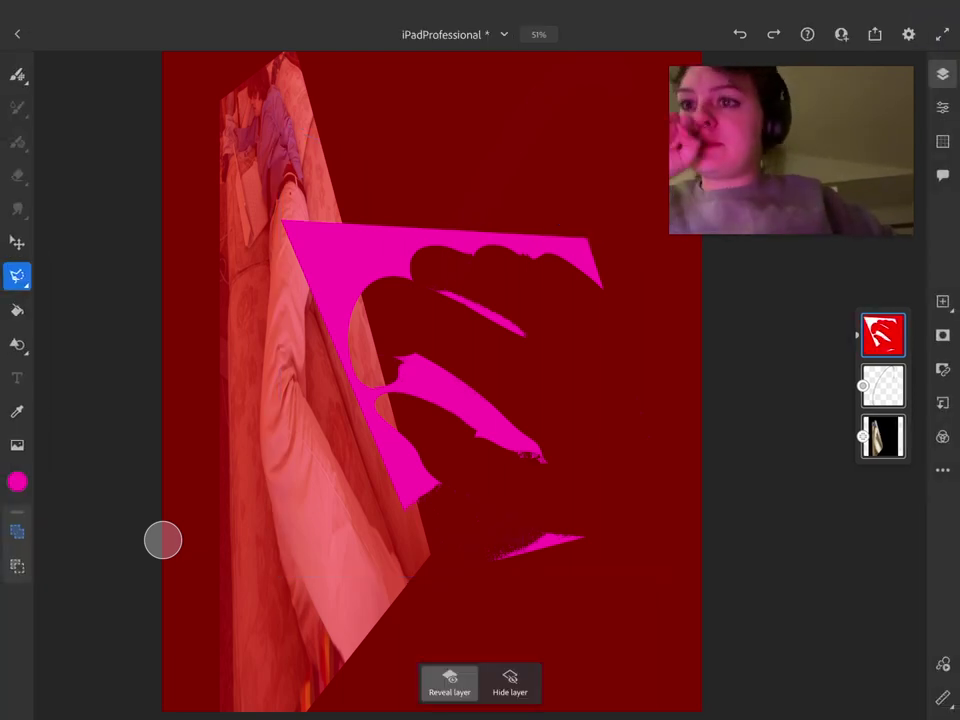
pyautogui.click(355, 288)
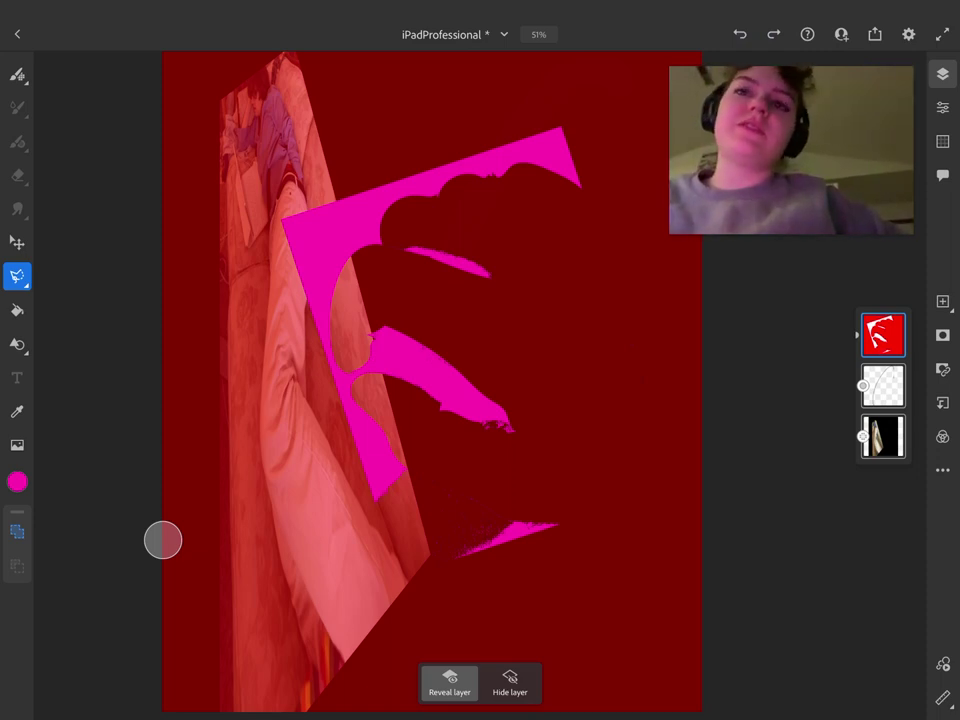
pyautogui.hotkey('ctrl', 'z')
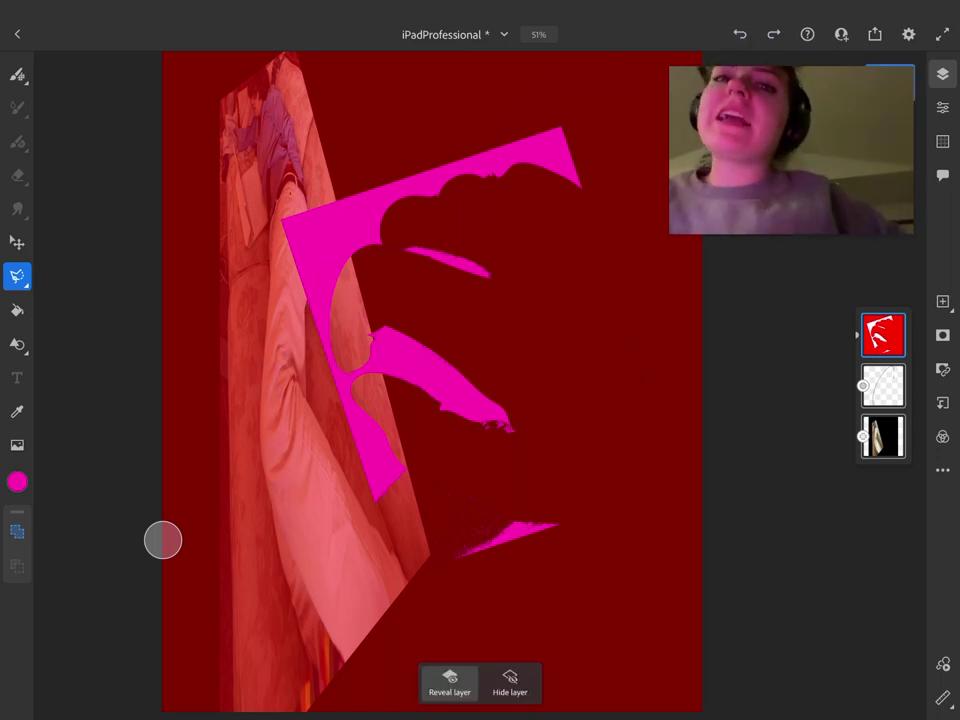
# Shrink the magenta shape and move it down-right over the couch, then commit the transform
pyautogui.hotkey('ctrl', 't')
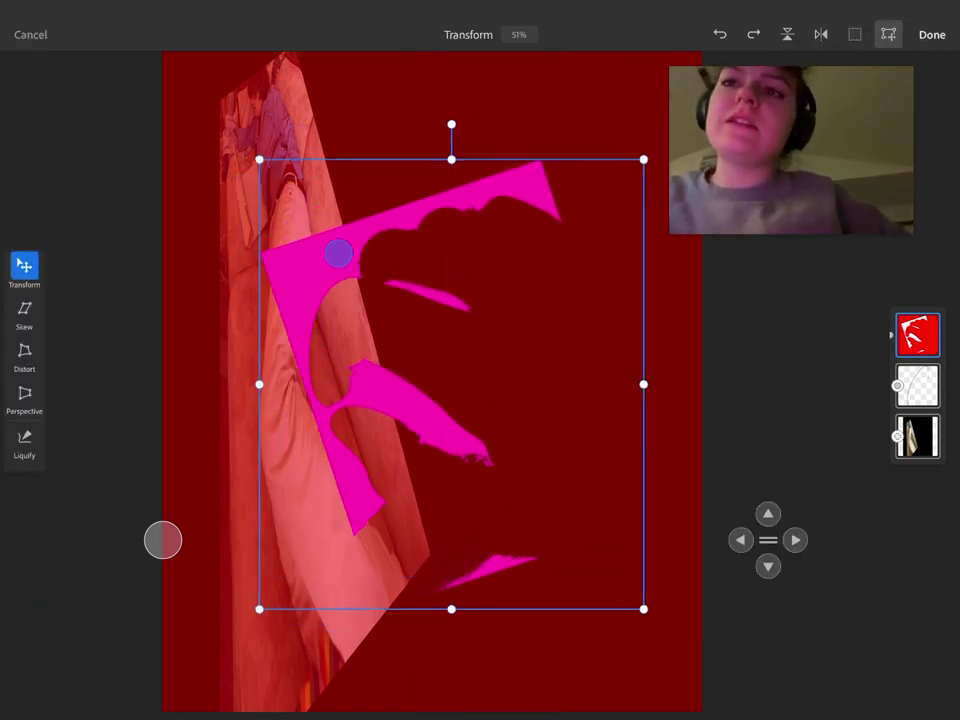
pyautogui.moveTo(338, 254); pyautogui.dragTo(336, 254)
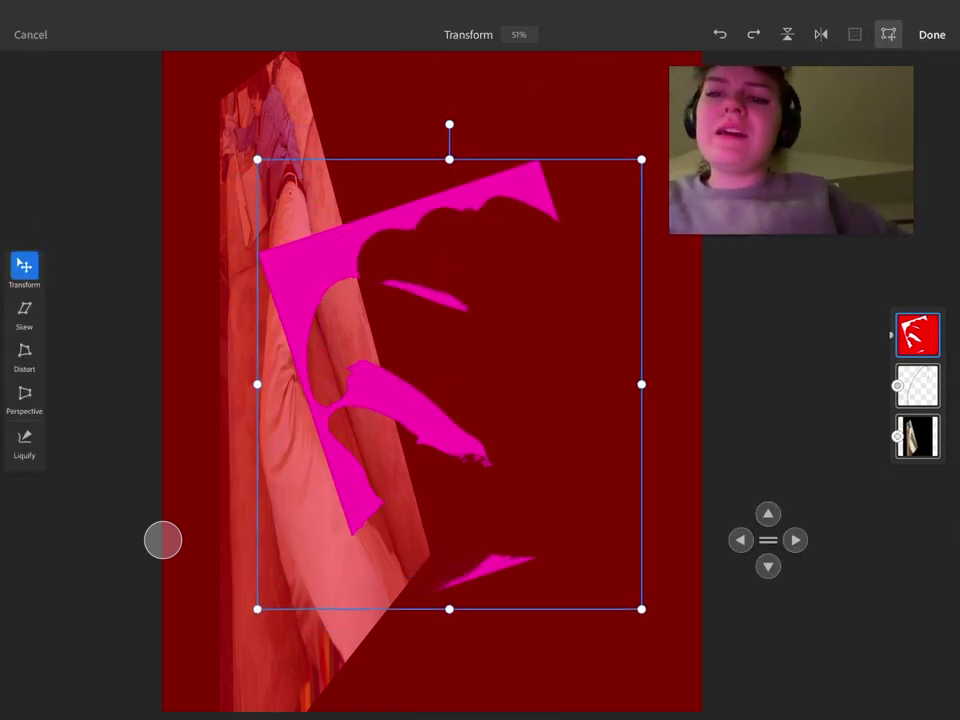
pyautogui.moveTo(257, 608); pyautogui.dragTo(369, 448)
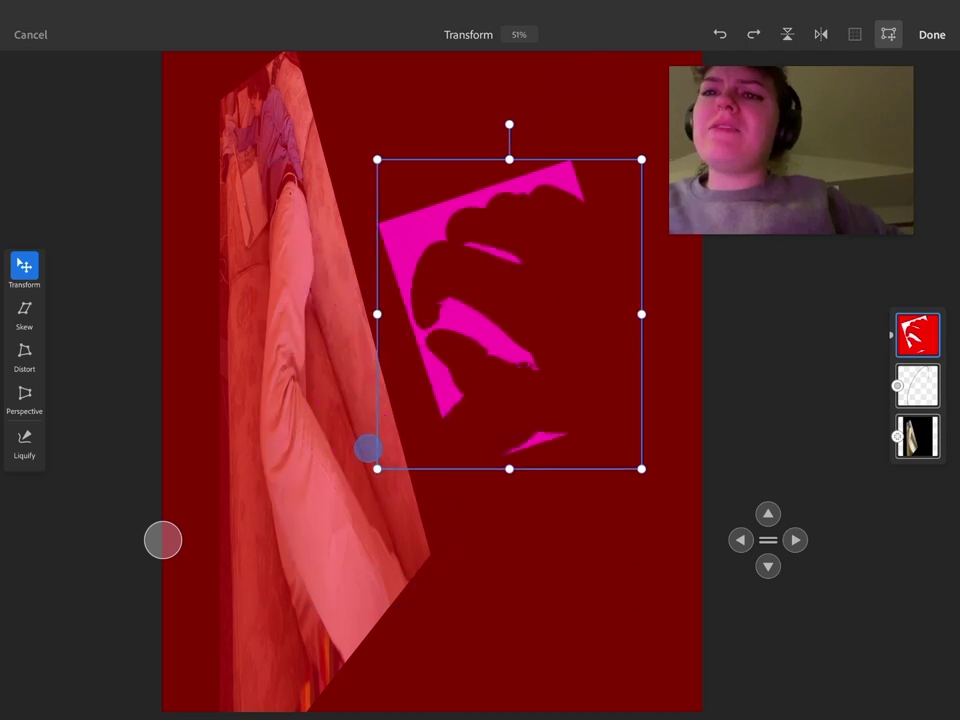
pyautogui.moveTo(386, 309); pyautogui.dragTo(285, 304)
pyautogui.moveTo(510, 282); pyautogui.dragTo(387, 223)
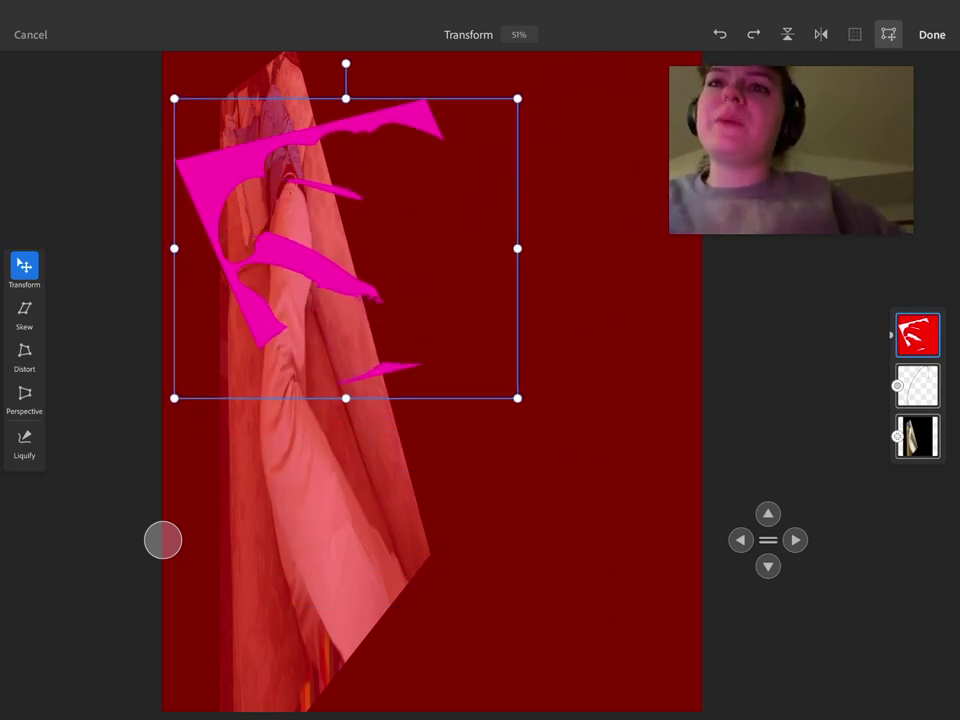
pyautogui.moveTo(442, 264); pyautogui.dragTo(508, 354)
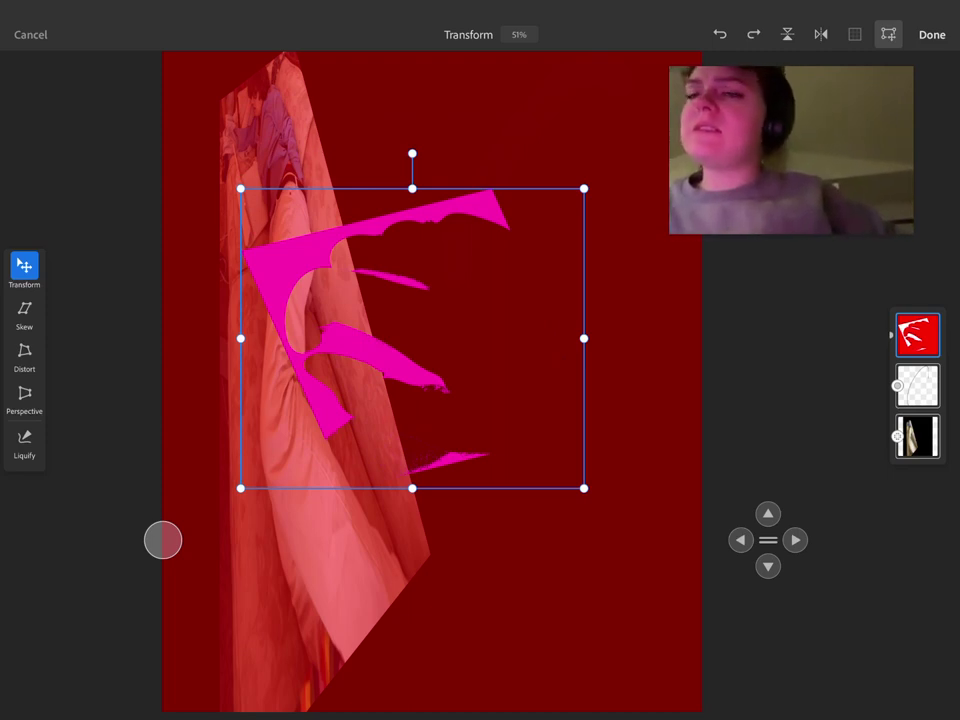
pyautogui.press('Return')
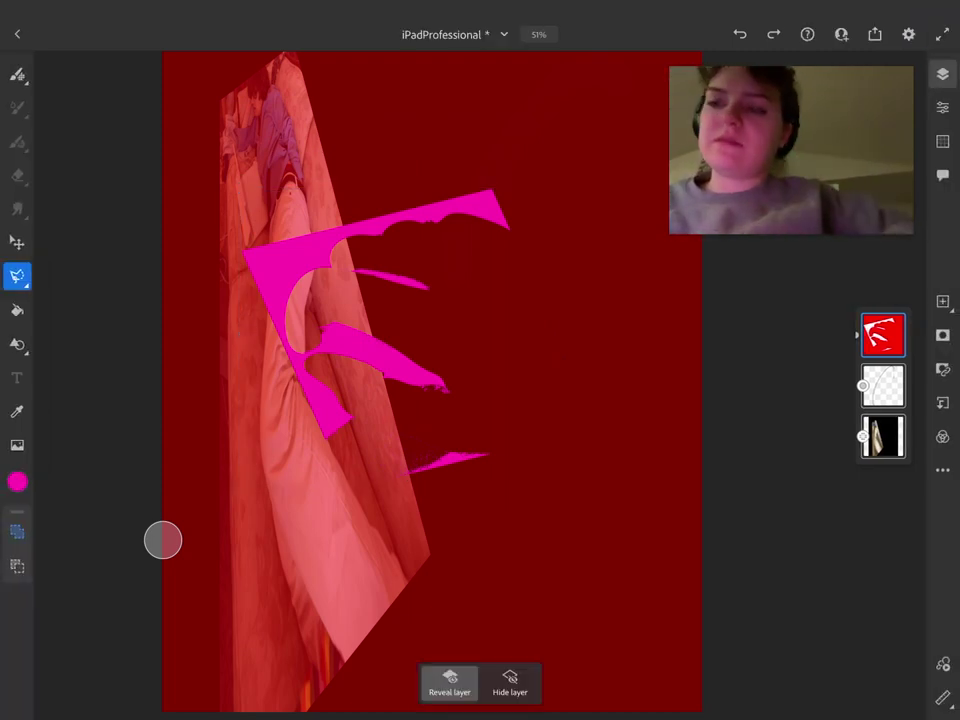